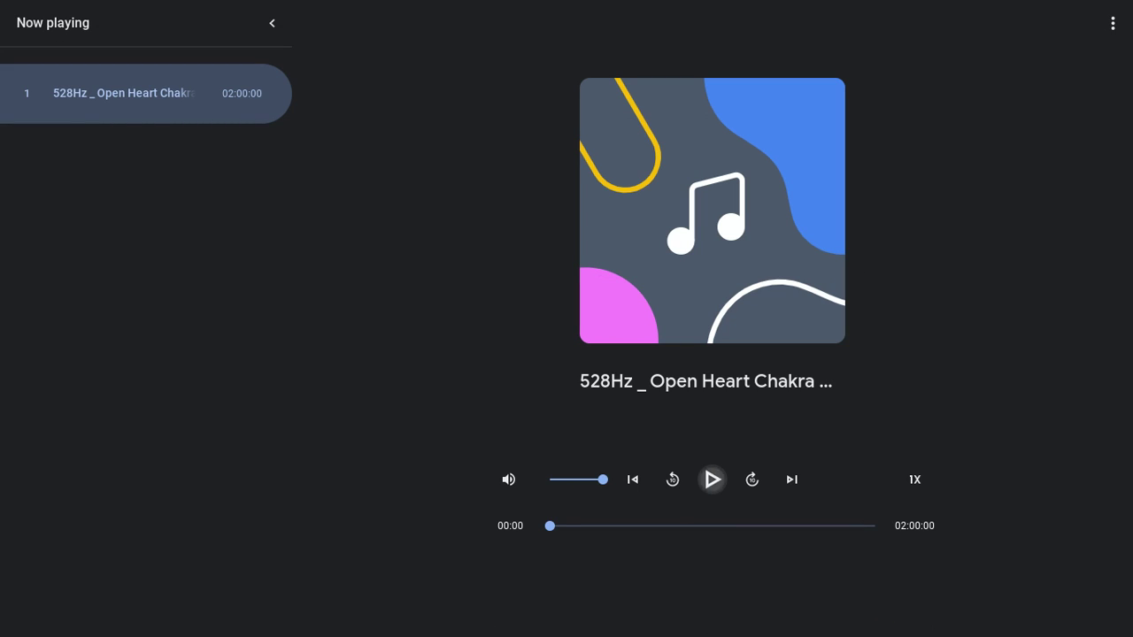
# Start the 528Hz Open Heart Chakra track, then switch to the Malachi 4 KJV browser window.
pyautogui.press('space')
pyautogui.hotkey('alt', 'Tab')
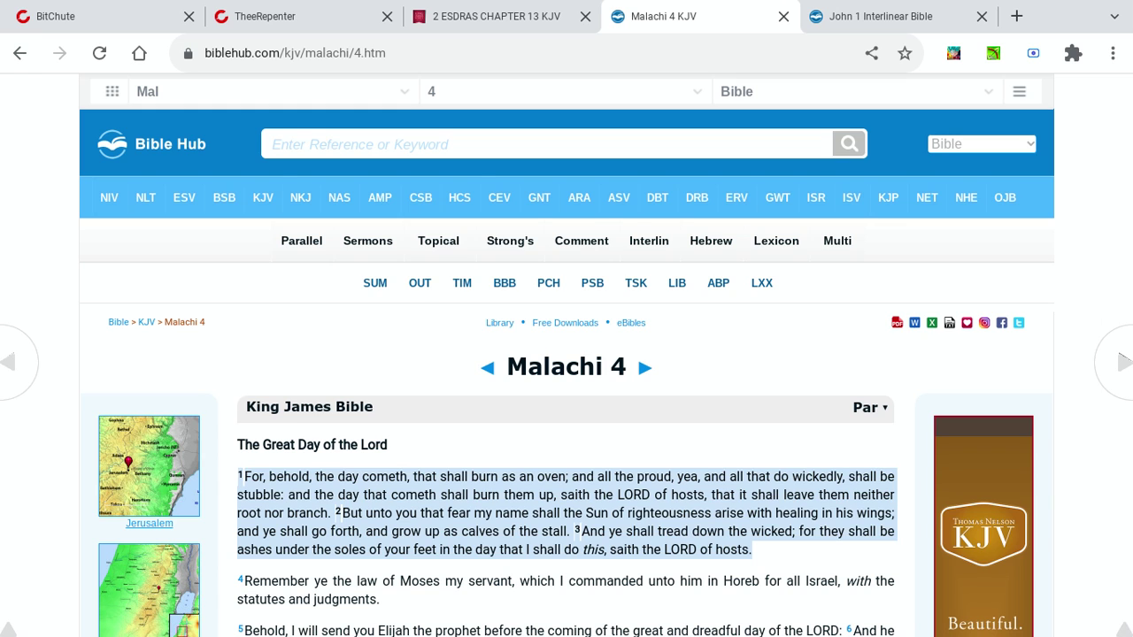
# Switch from the Malachi 4 KJV tab to the John 1 Interlinear Bible tab.
pyautogui.hotkey('ctrl', 'Tab')
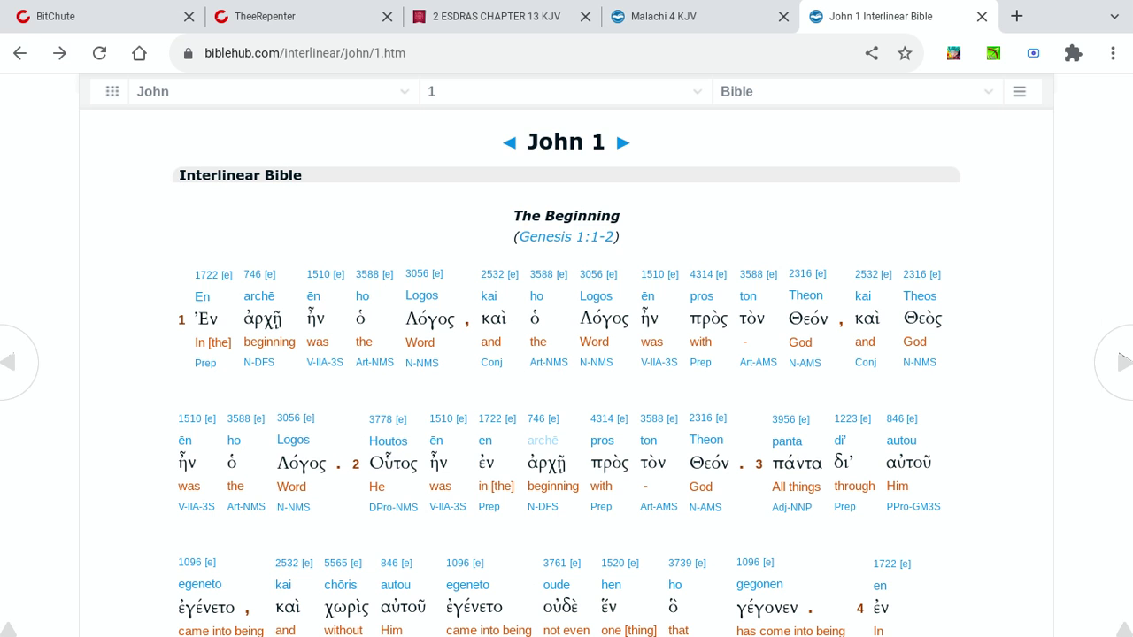
# Flip between the TheeRepenter channel tab and the BitChute home tab, ending on home.
pyautogui.hotkey('ctrl', '2')
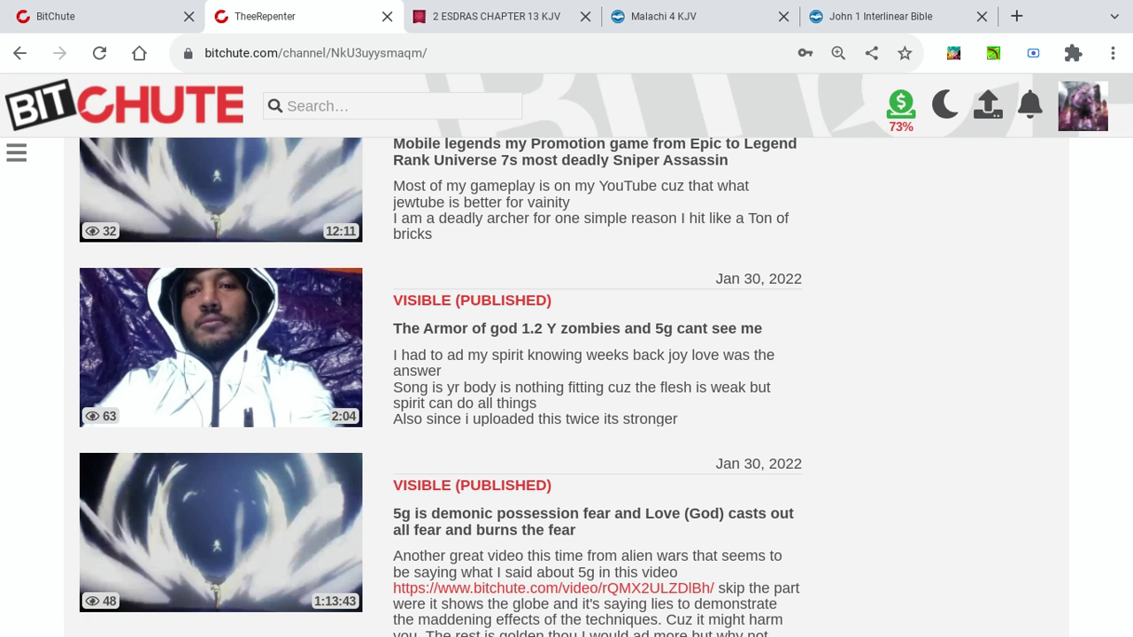
pyautogui.hotkey('ctrl', '1')
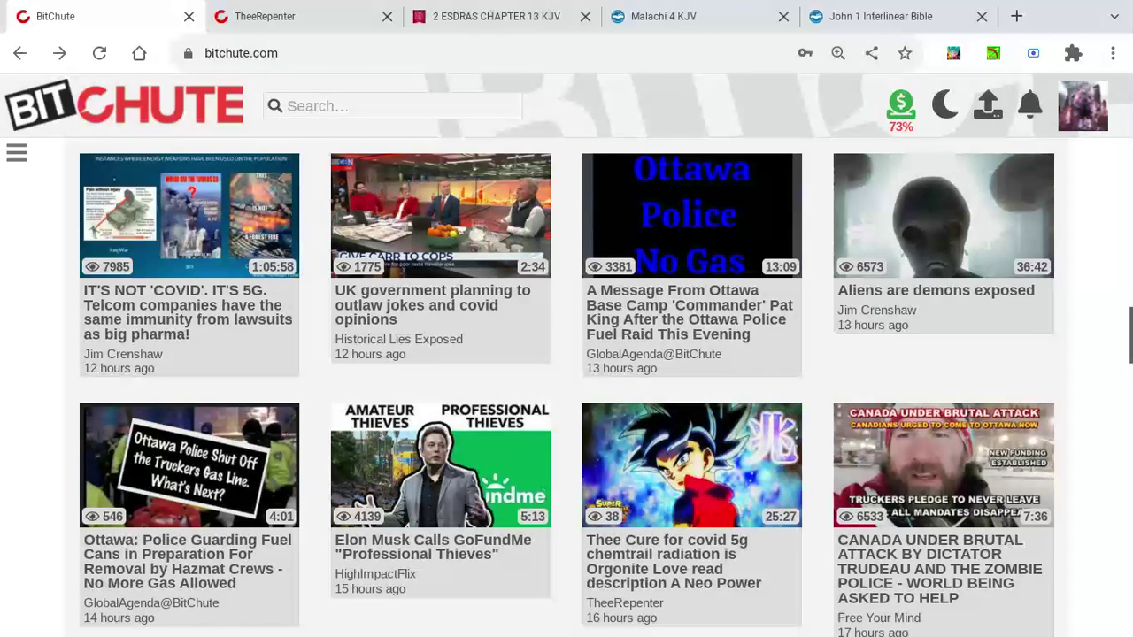
pyautogui.hotkey('ctrl', '2')
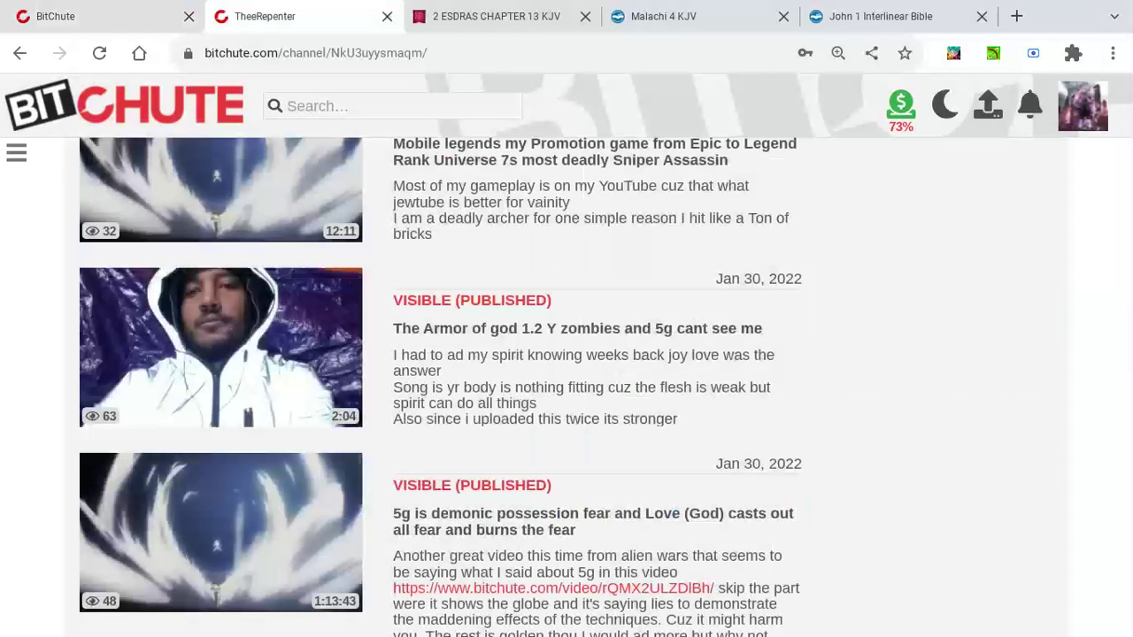
pyautogui.hotkey('ctrl', '1')
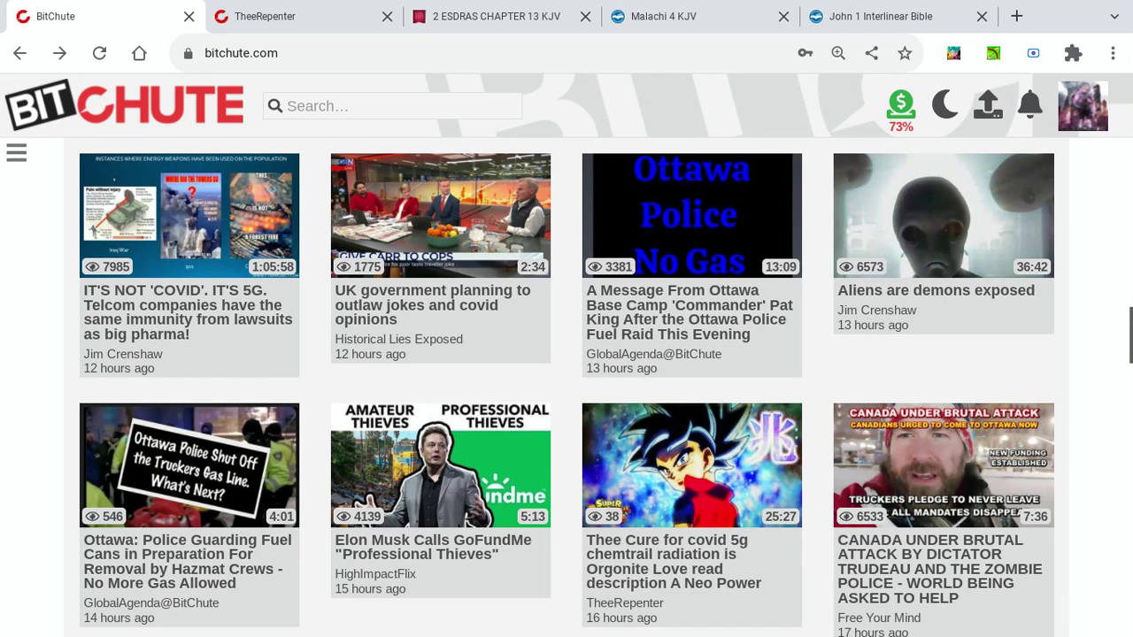
# Switch from BitChute back to the John 1 Interlinear Bible tab.
pyautogui.hotkey('ctrl', '5')
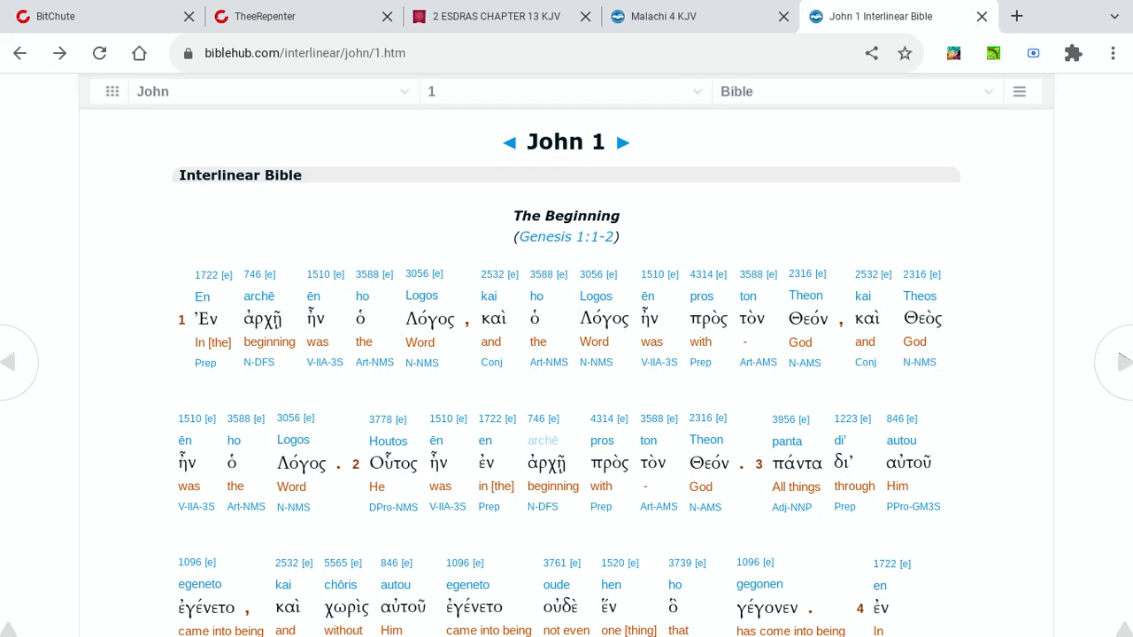
pyautogui.scroll(-5, 566, 354)
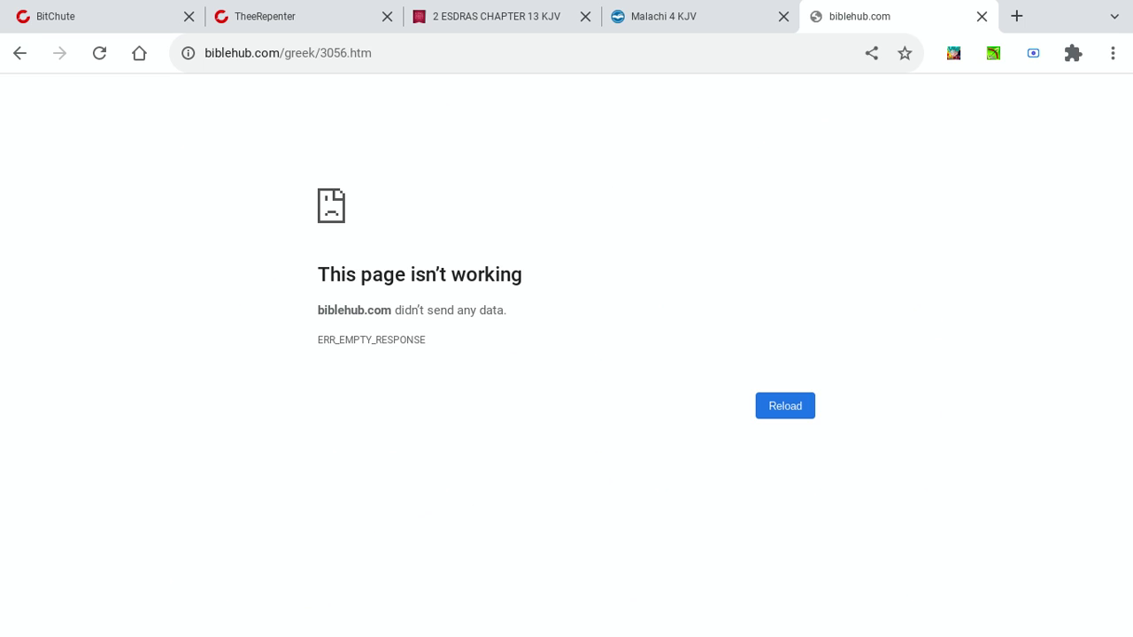
# Reload the failed Strong's Greek 3056 lógos page.
pyautogui.press('F5')
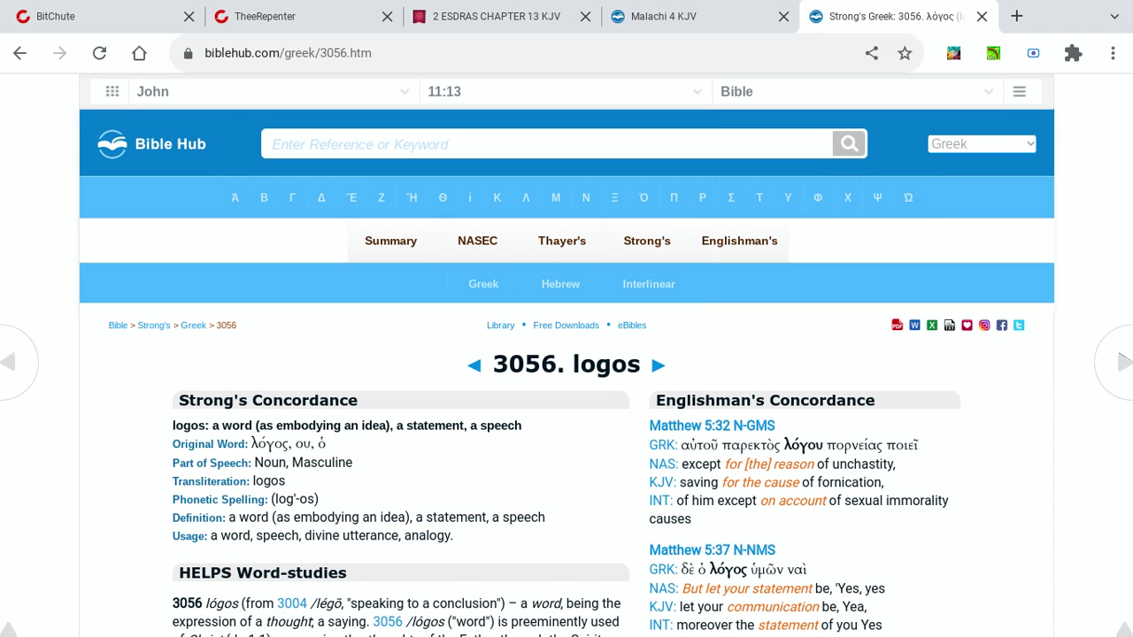
pyautogui.scroll(-3, 566, 354)
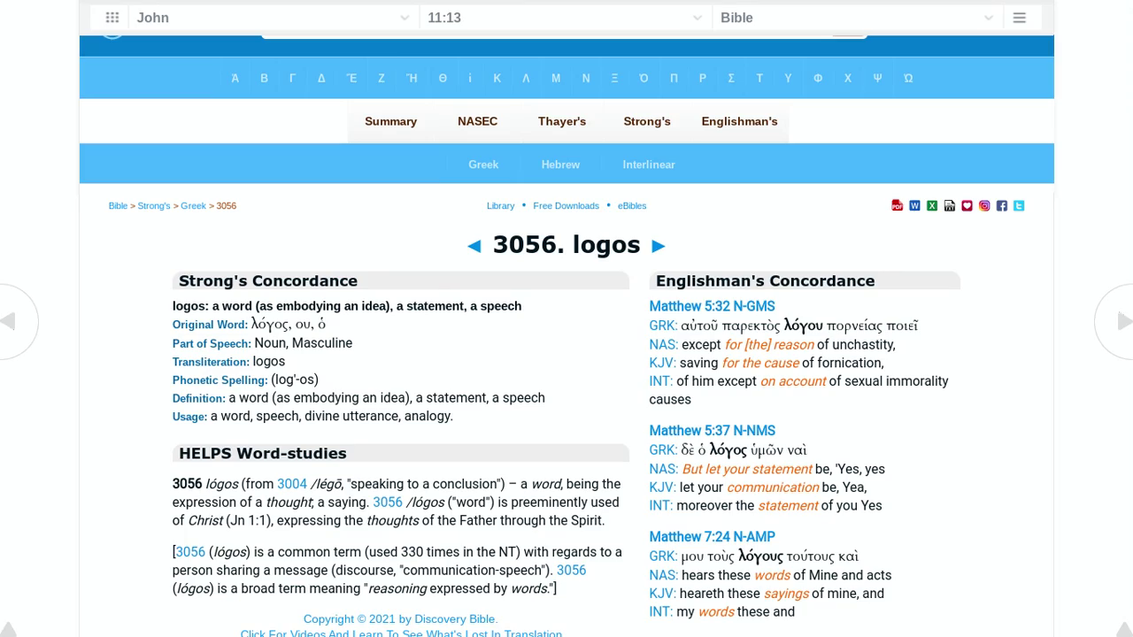
pyautogui.scroll(-4, 567, 354)
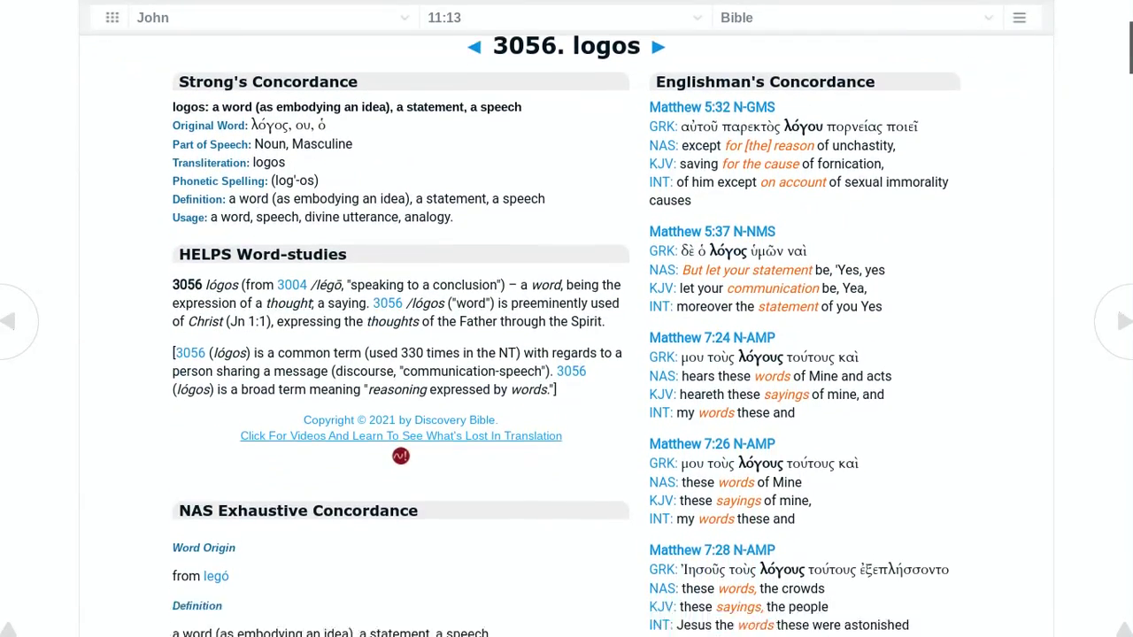
pyautogui.scroll(-3, 566, 354)
pyautogui.scroll(-3, 566, 355)
pyautogui.scroll(-2, 567, 354)
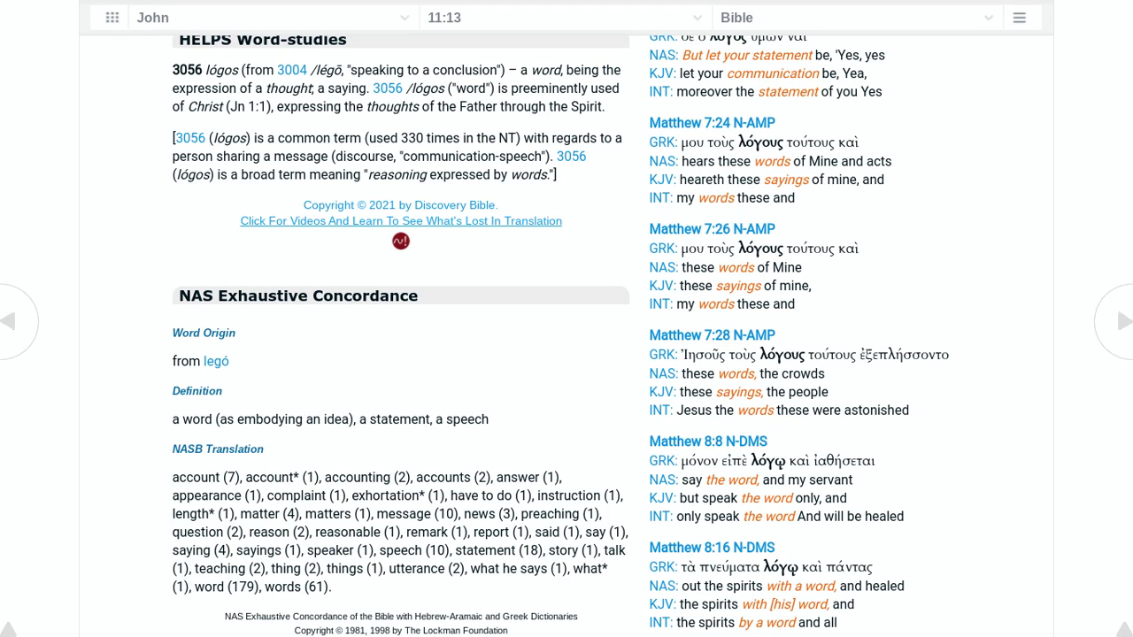
pyautogui.scroll(-4, 567, 354)
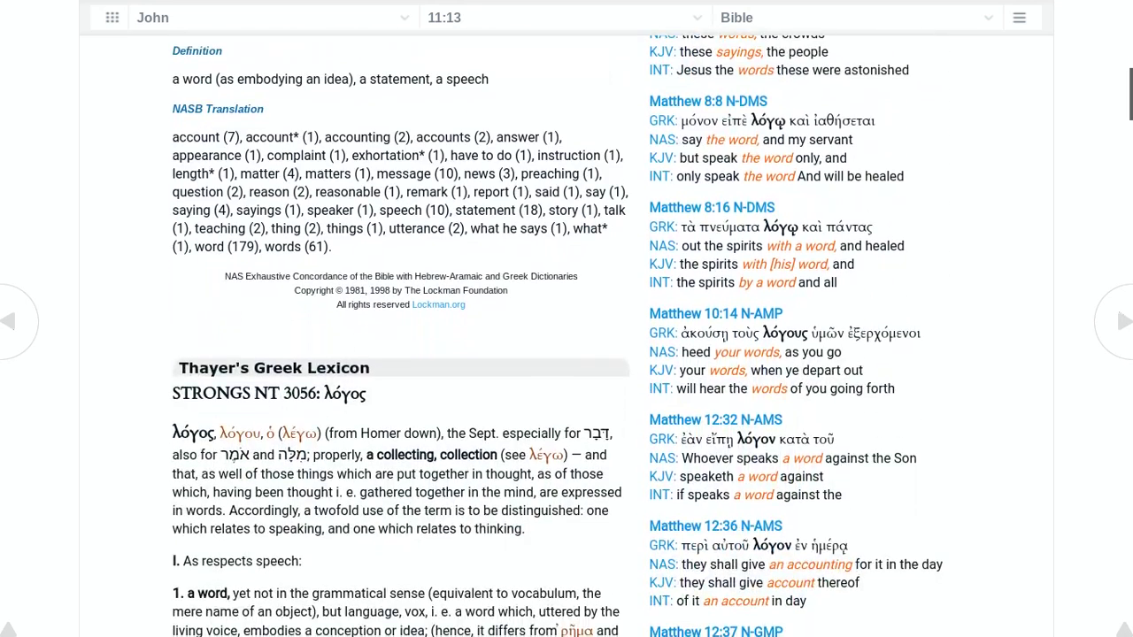
pyautogui.scroll(-3, 566, 354)
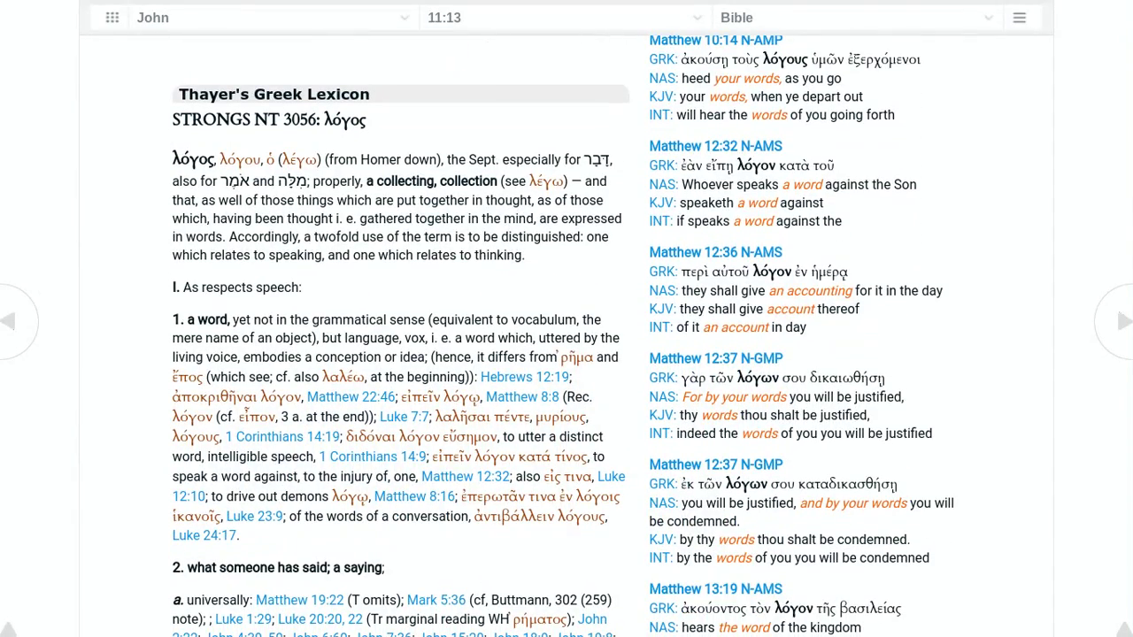
# Search the Strong's 3056 page for 'command' using the browser's Find.
pyautogui.press('F11')
pyautogui.hotkey('alt', 'f')
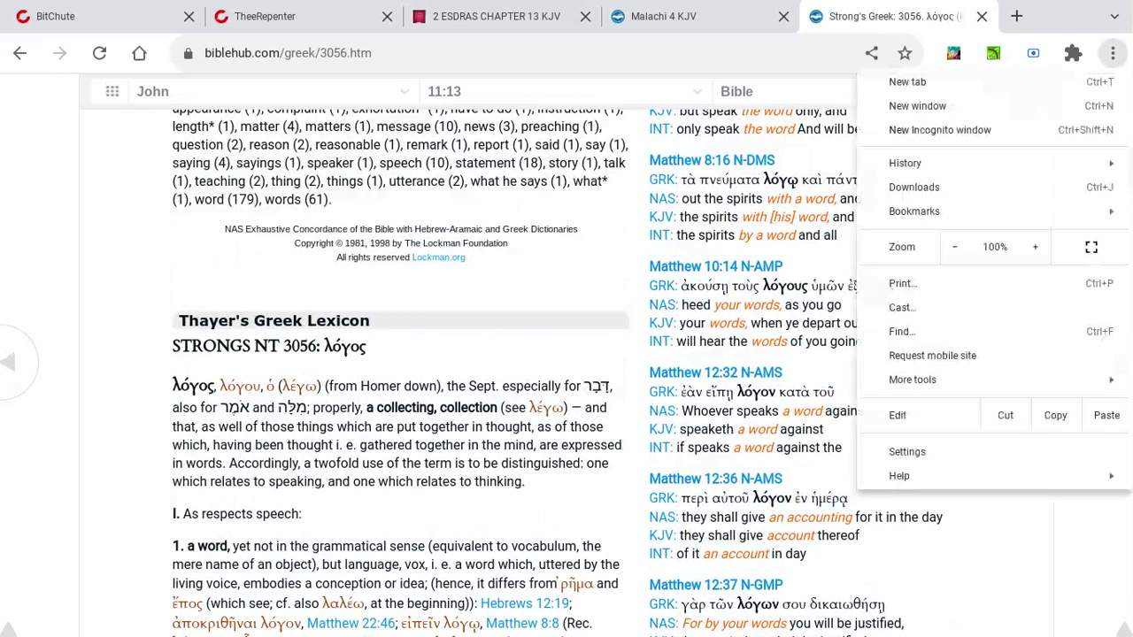
pyautogui.click(938, 331)
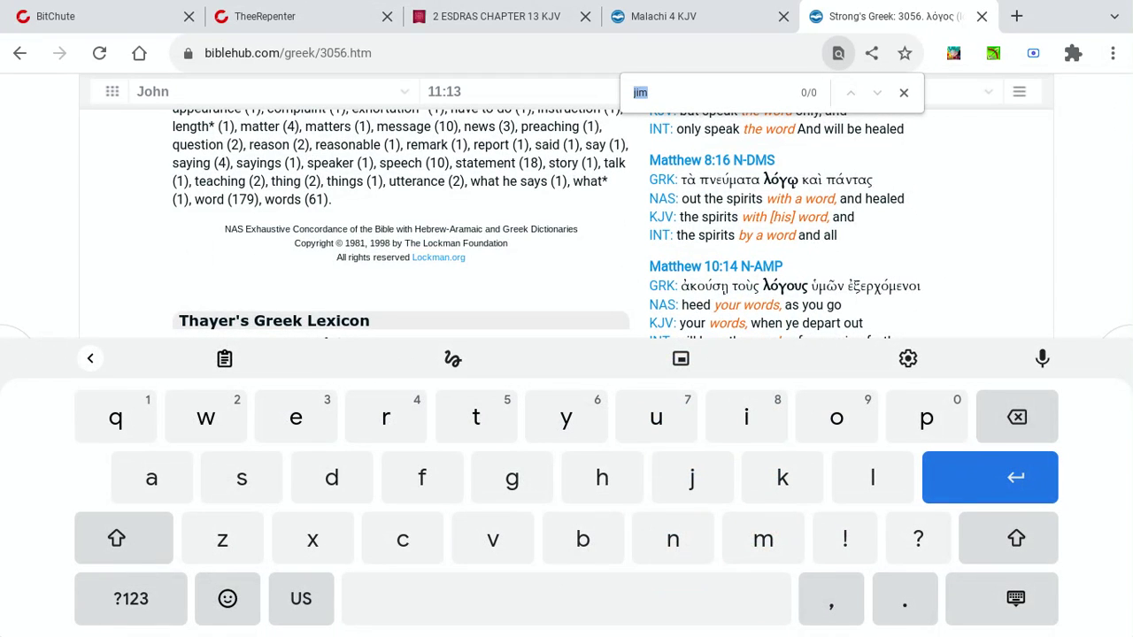
pyautogui.write('comm')
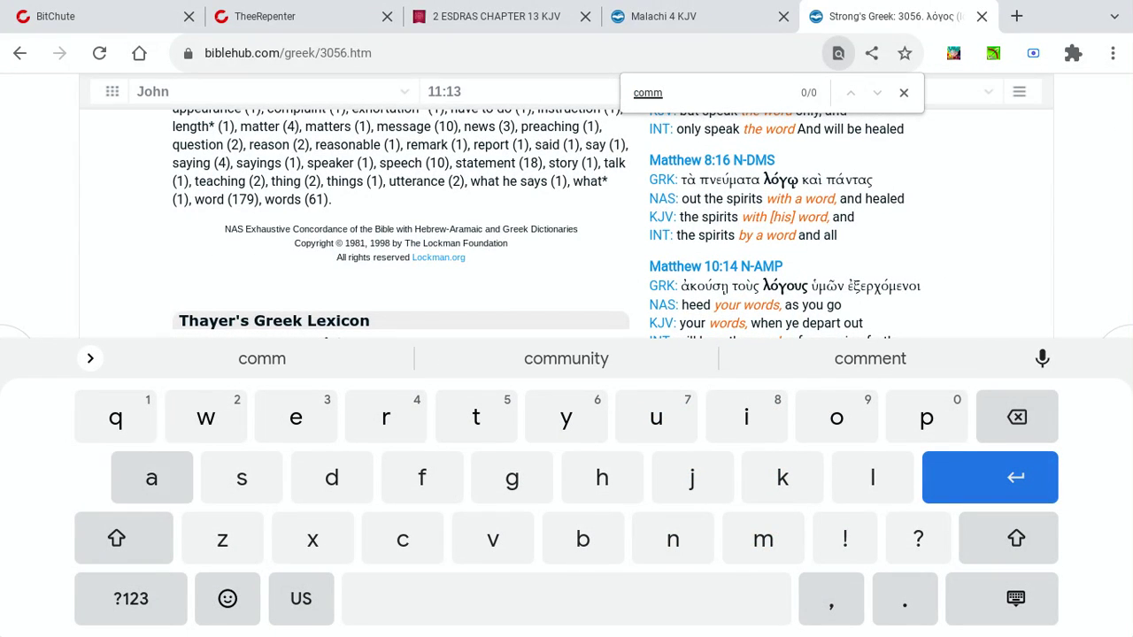
pyautogui.write('and')
pyautogui.press('Return')
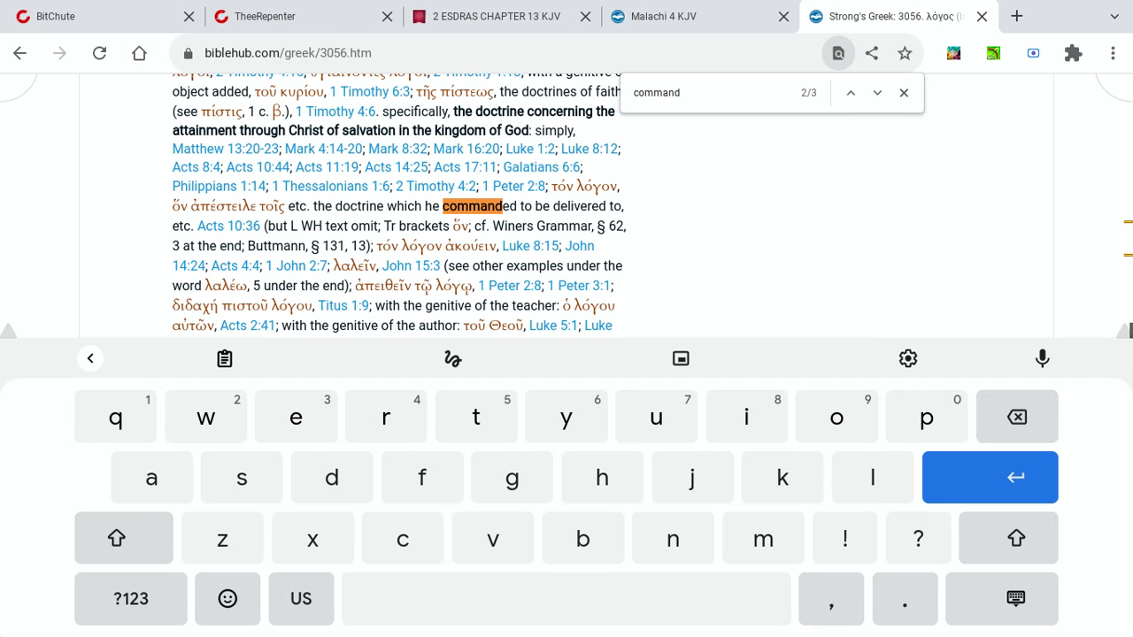
# Step forward and back through the three 'command' matches, then dismiss the on-screen keyboard.
pyautogui.click(990, 477)
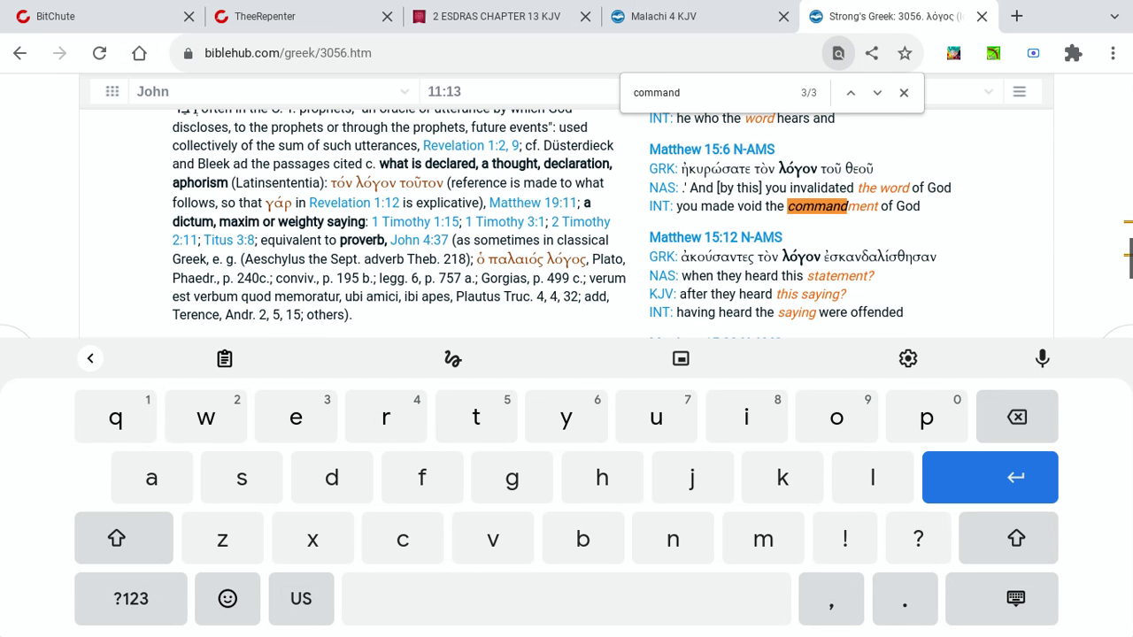
pyautogui.click(990, 478)
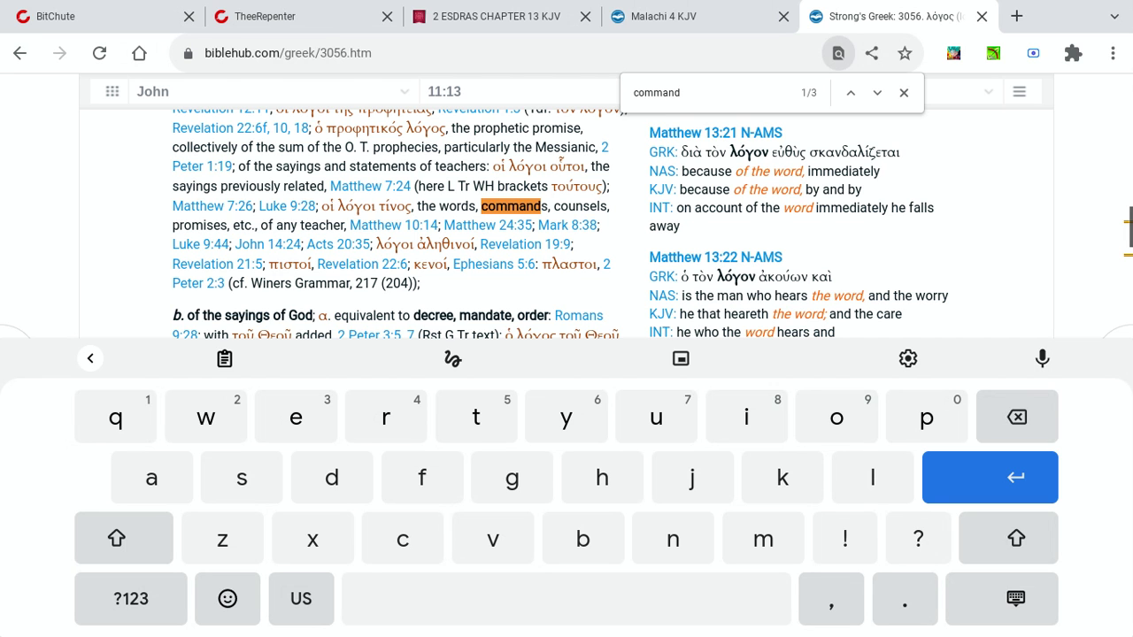
pyautogui.click(851, 92)
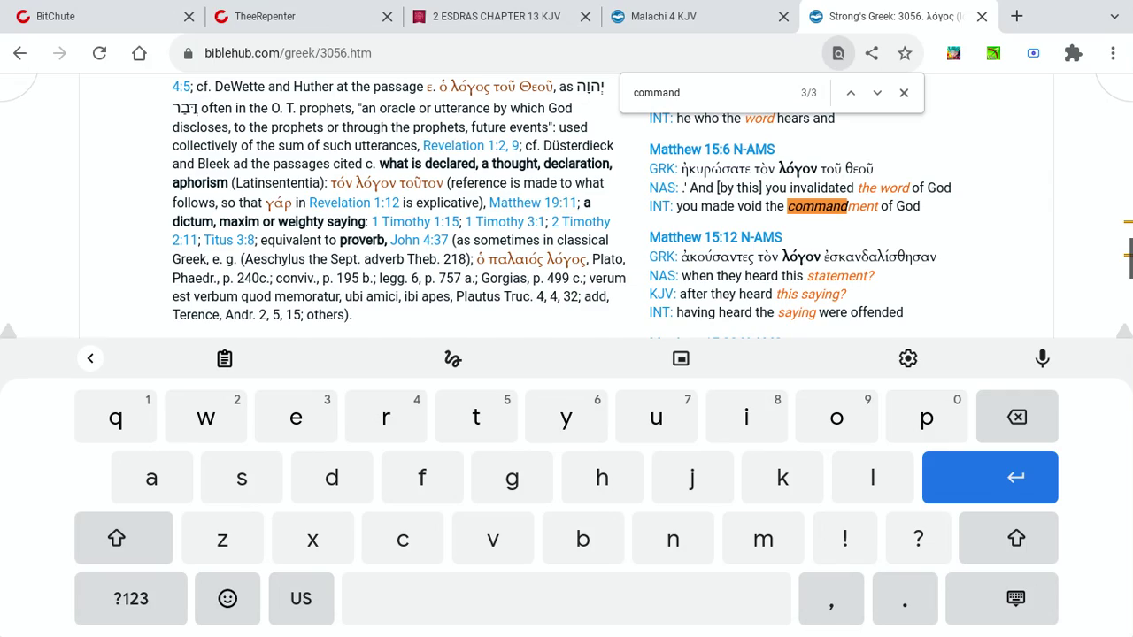
pyautogui.click(851, 92)
pyautogui.click(1015, 598)
pyautogui.scroll(10, 398, 354)
pyautogui.scroll(5, 399, 354)
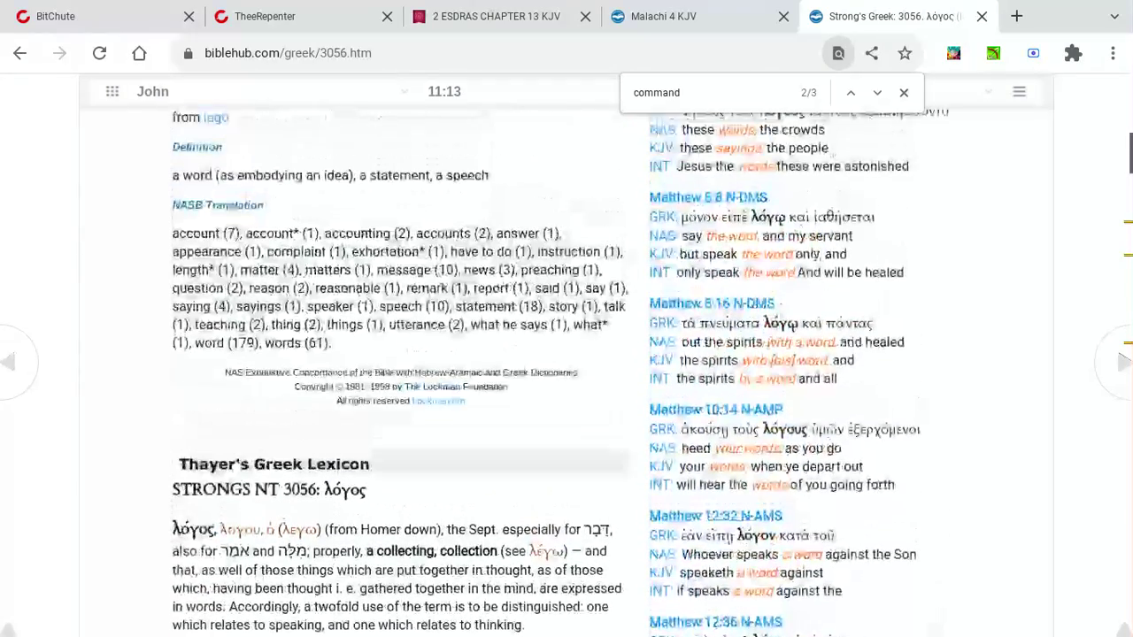
# Close the in-page search and go back to the John 1 interlinear page.
pyautogui.click(904, 92)
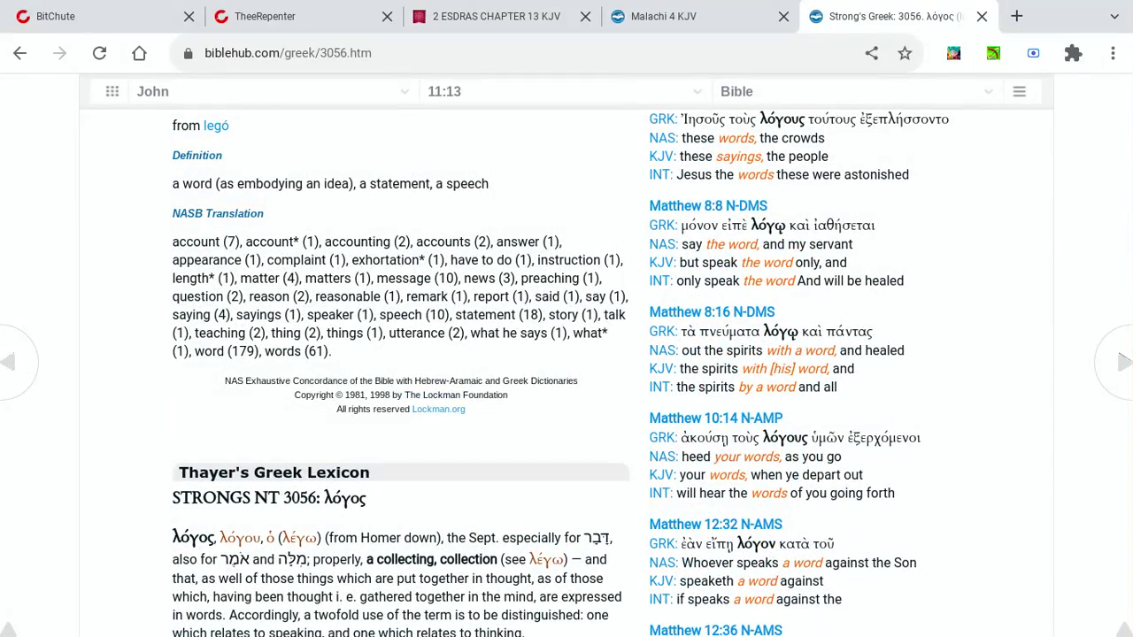
pyautogui.scroll(10, 398, 354)
pyautogui.scroll(8, 398, 355)
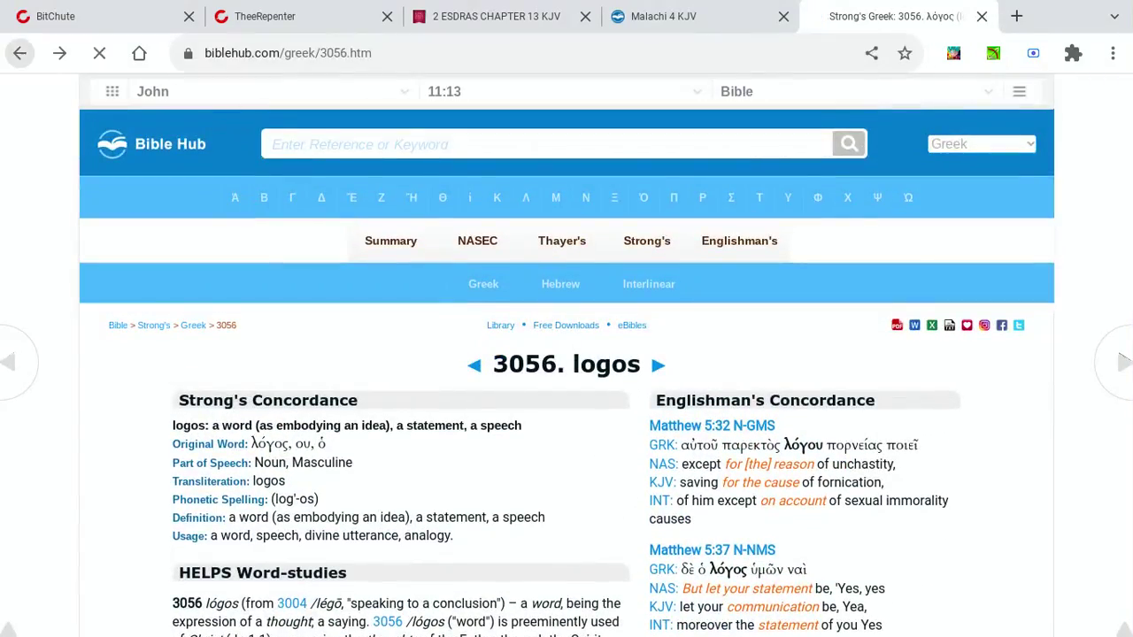
pyautogui.click(21, 53)
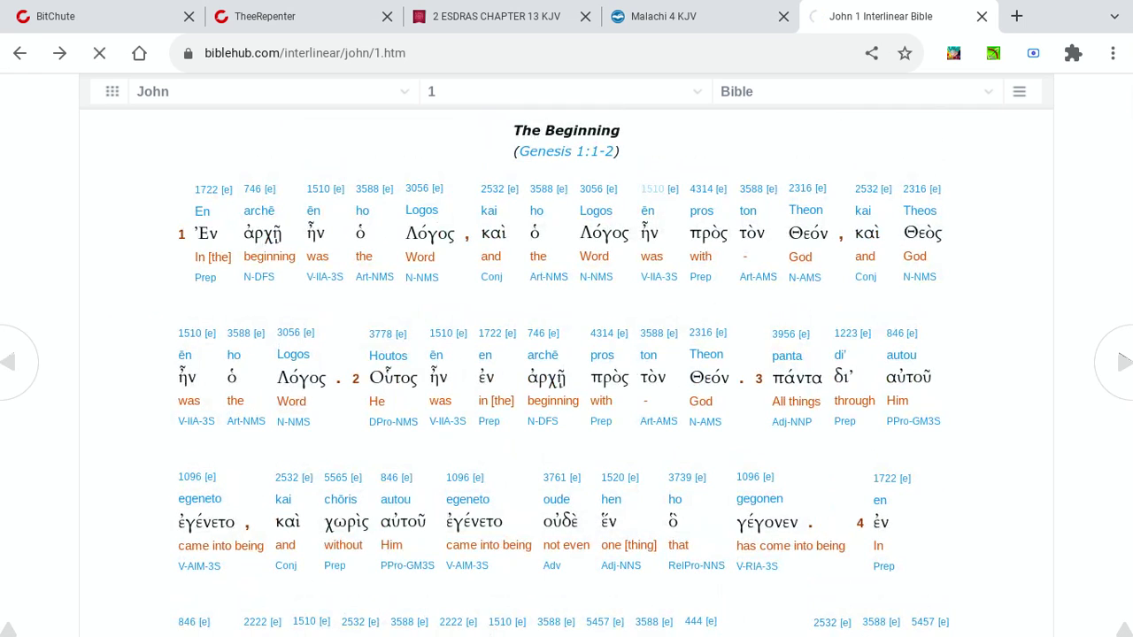
pyautogui.click(658, 189)
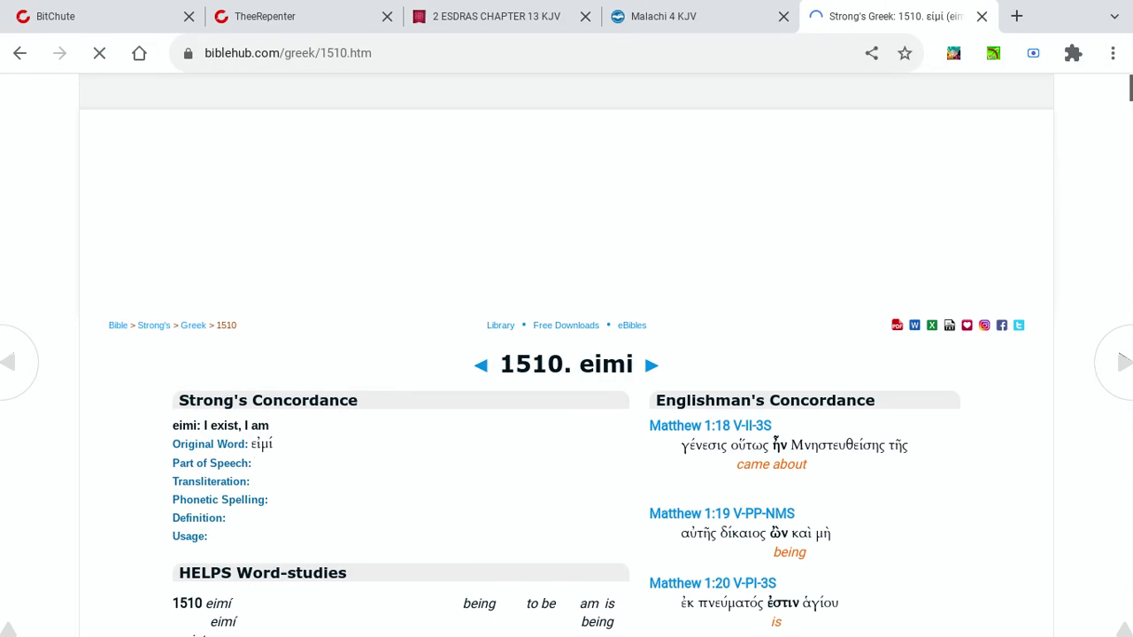
pyautogui.scroll(-5, 567, 354)
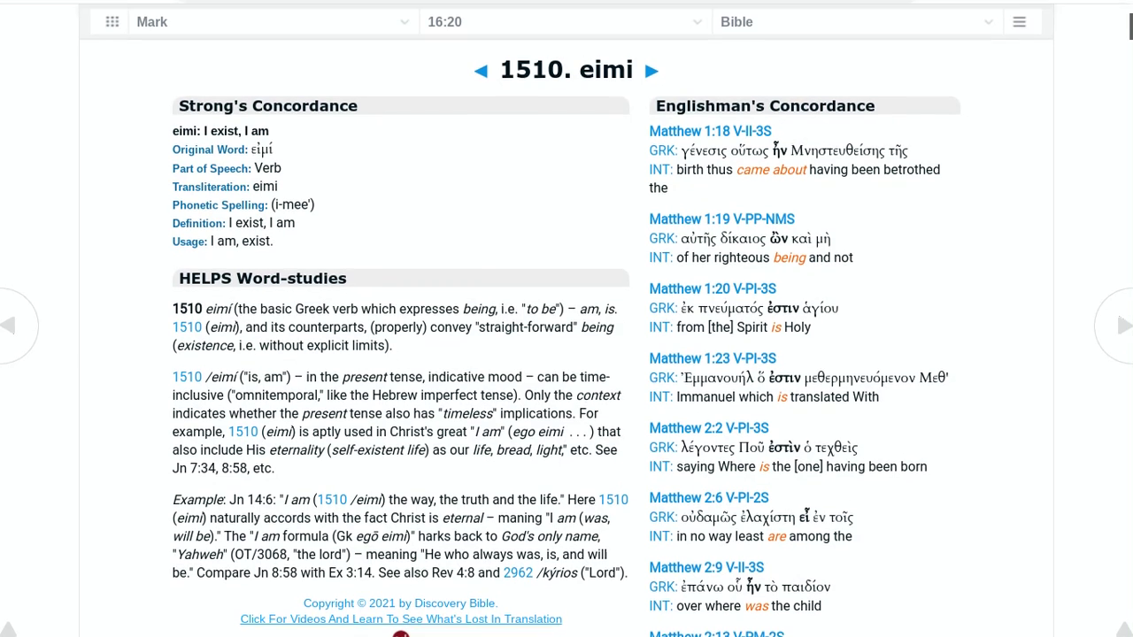
pyautogui.press('F11')
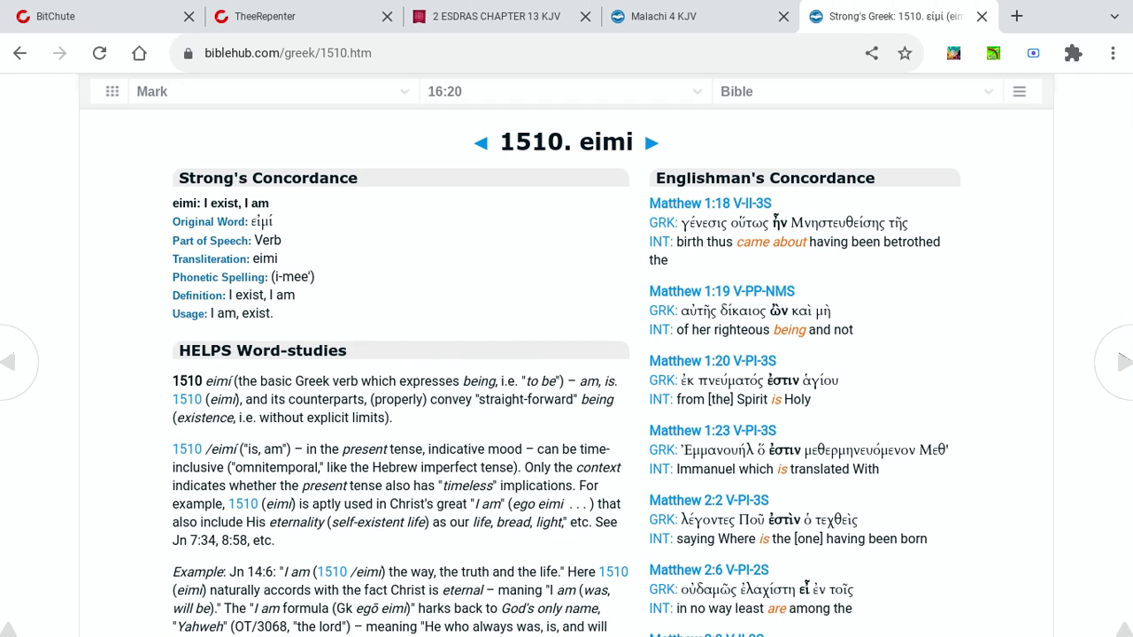
# Return to John 1 interlinear and follow the 746 link above archē.
pyautogui.click(20, 53)
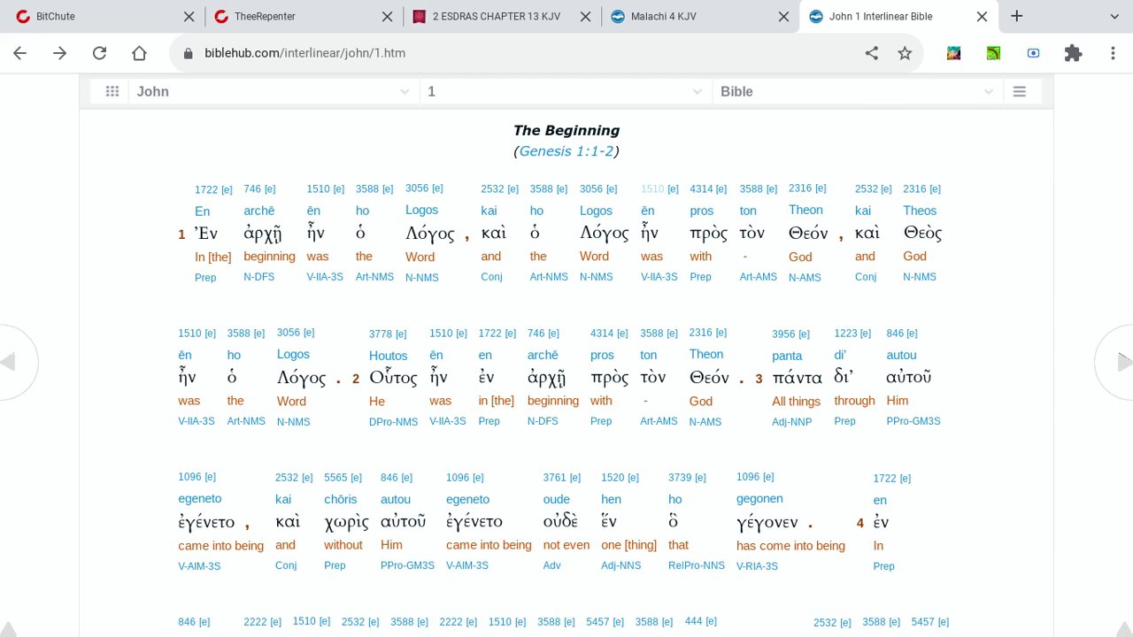
pyautogui.click(253, 188)
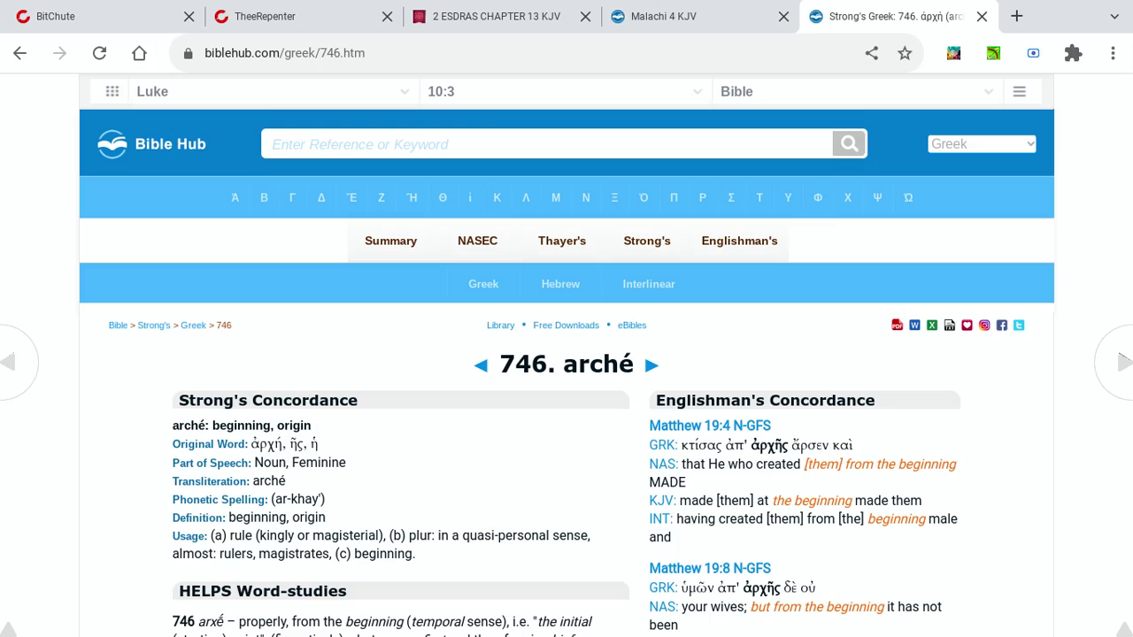
pyautogui.hotkey('ctrl', '2')
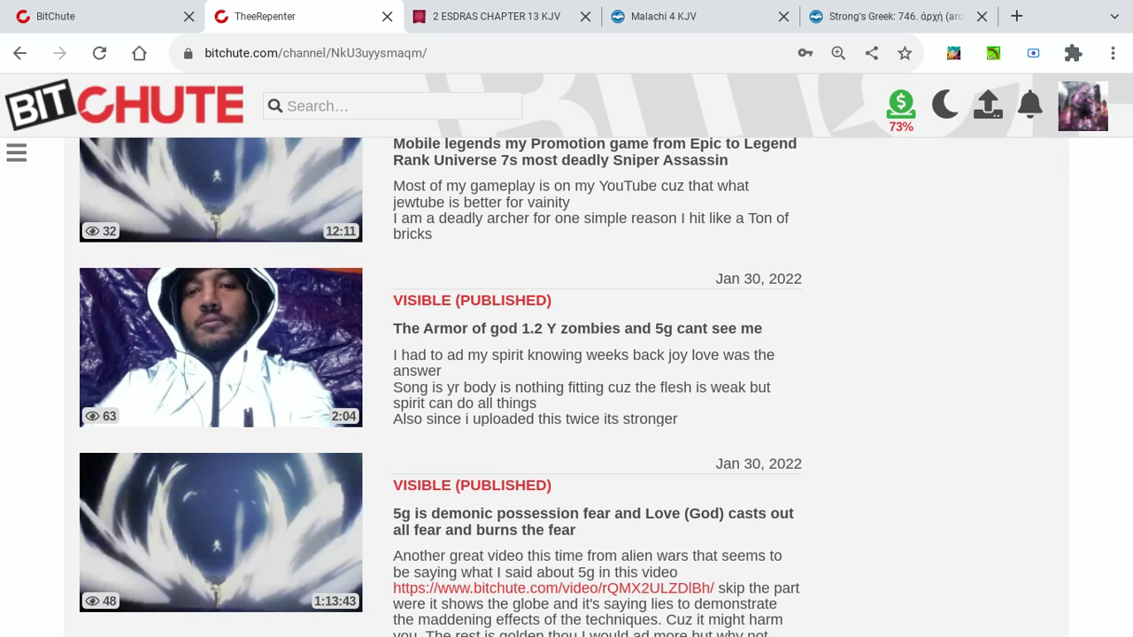
pyautogui.scroll(-5, 566, 354)
pyautogui.scroll(-5, 567, 355)
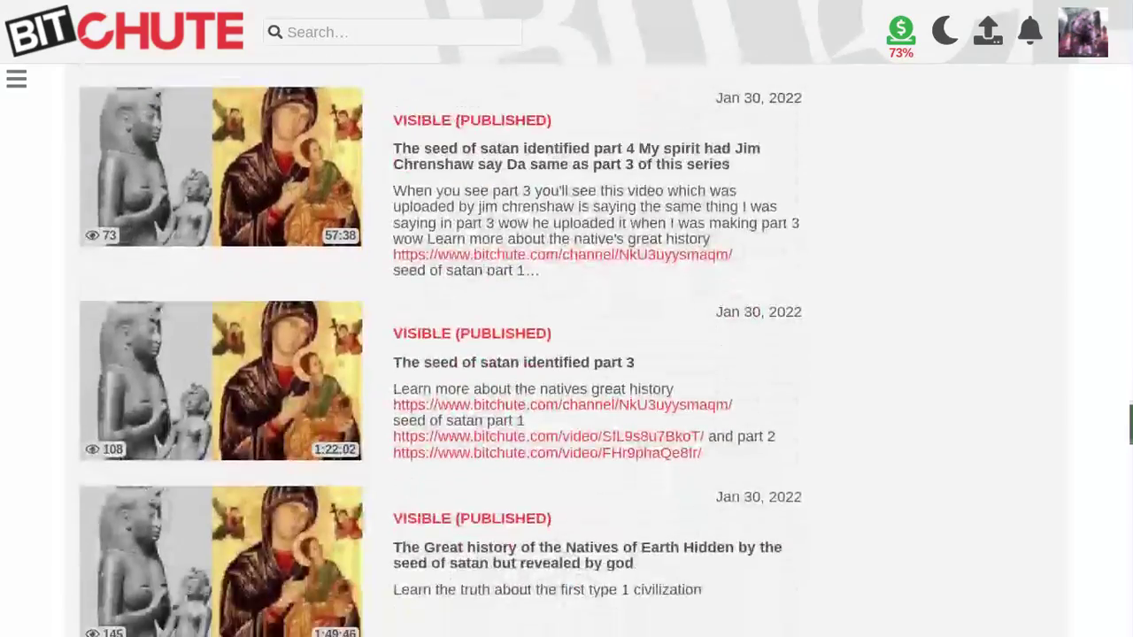
pyautogui.scroll(-5, 567, 355)
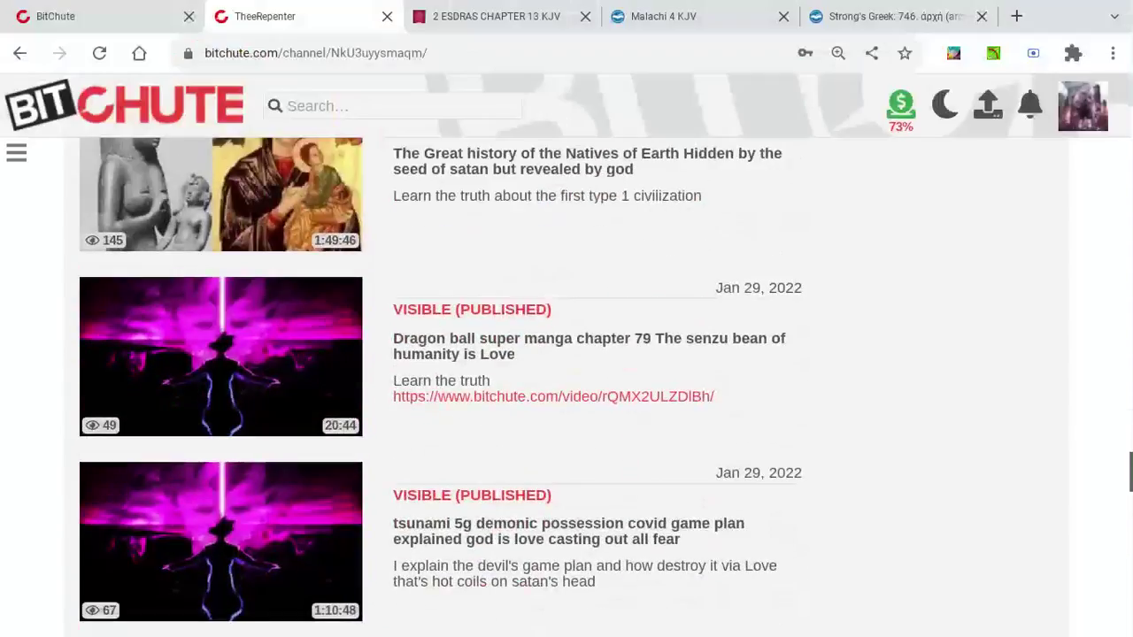
pyautogui.scroll(5, 566, 354)
pyautogui.scroll(3, 567, 354)
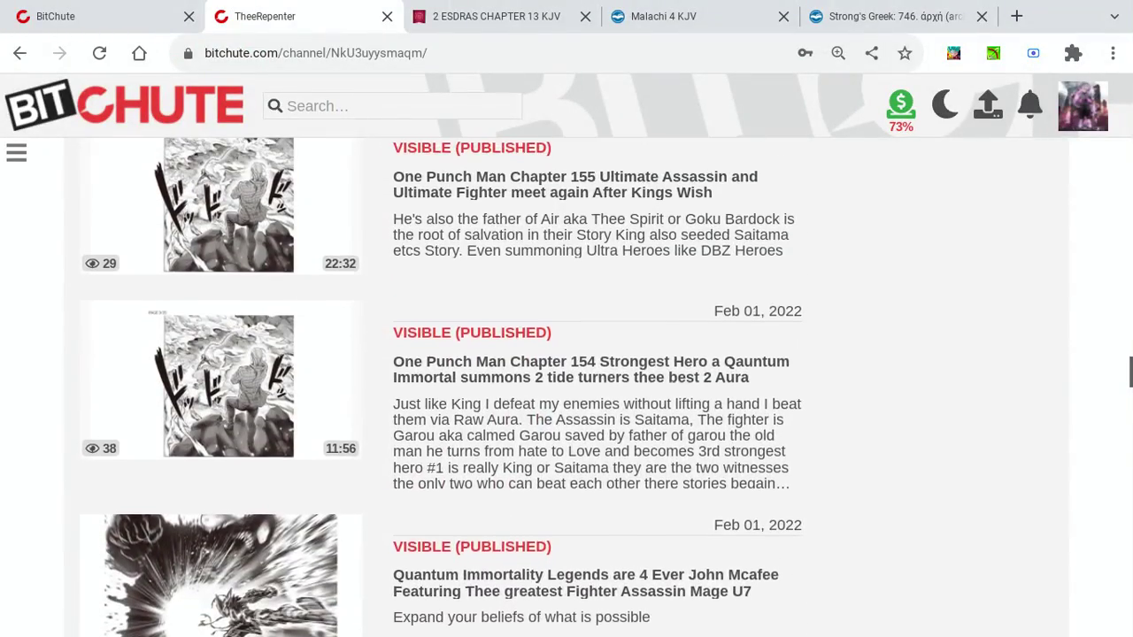
pyautogui.scroll(3, 566, 354)
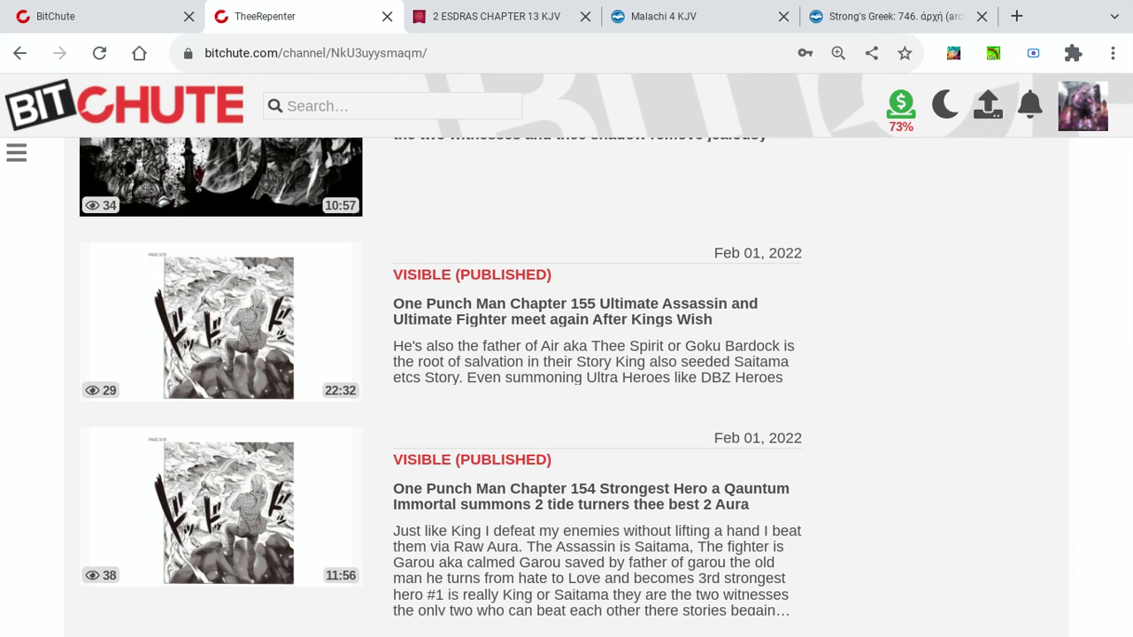
pyautogui.hotkey('ctrl', 'shift', 'Tab')
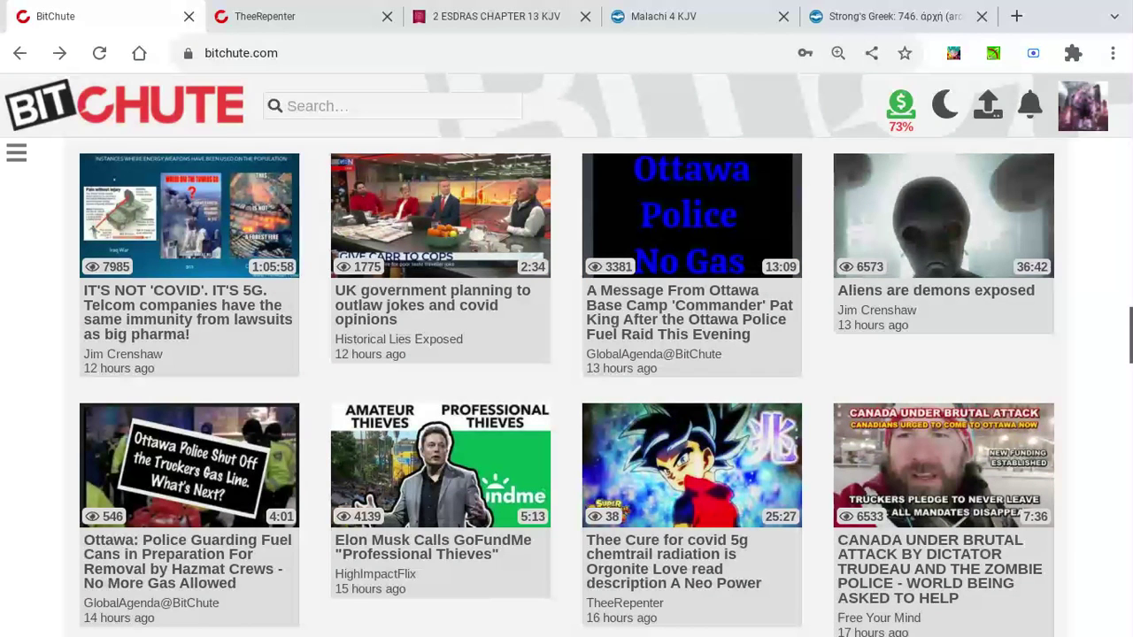
pyautogui.hotkey('ctrl', 'Tab')
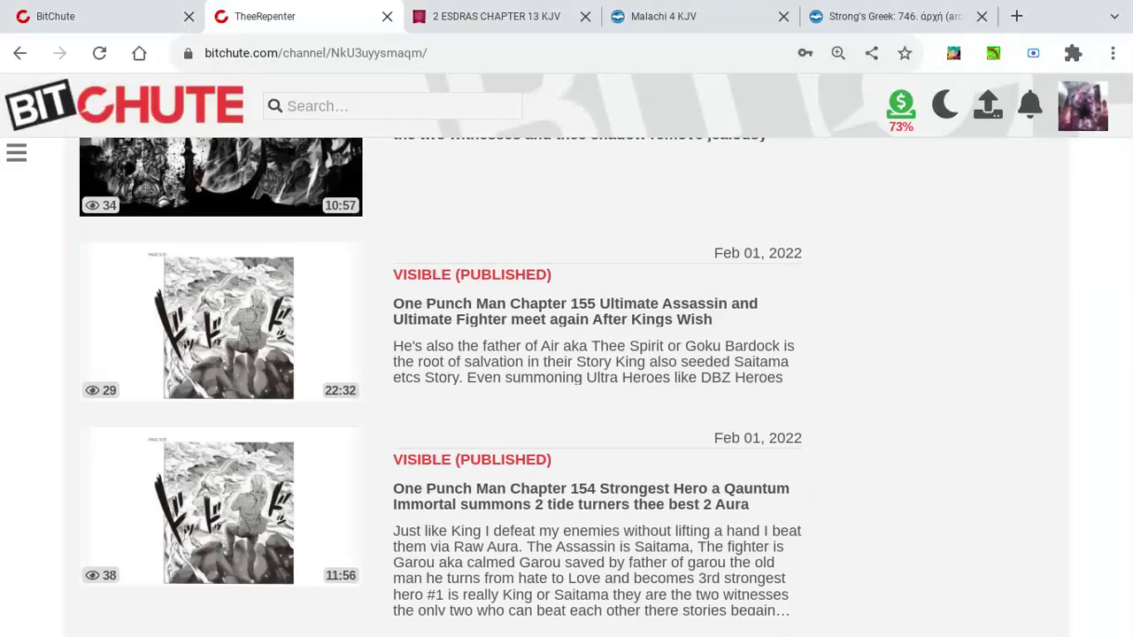
pyautogui.scroll(-5, 567, 354)
pyautogui.scroll(-5, 567, 354)
pyautogui.scroll(-5, 566, 354)
pyautogui.scroll(-5, 567, 354)
pyautogui.scroll(3, 566, 355)
pyautogui.scroll(3, 566, 355)
pyautogui.scroll(1, 566, 355)
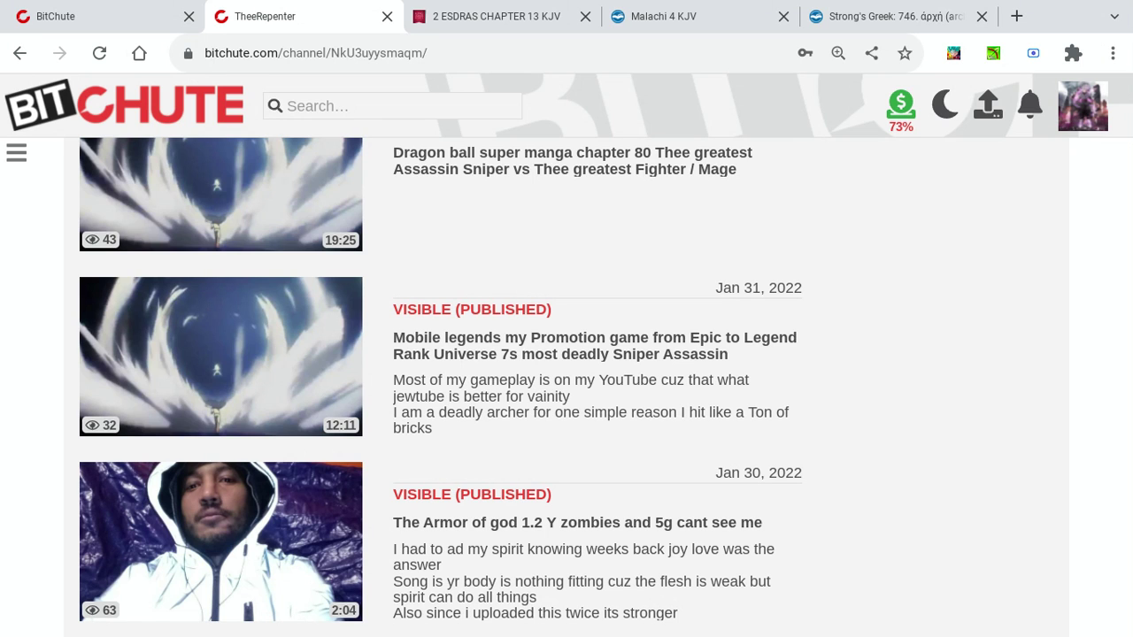
pyautogui.click(577, 522)
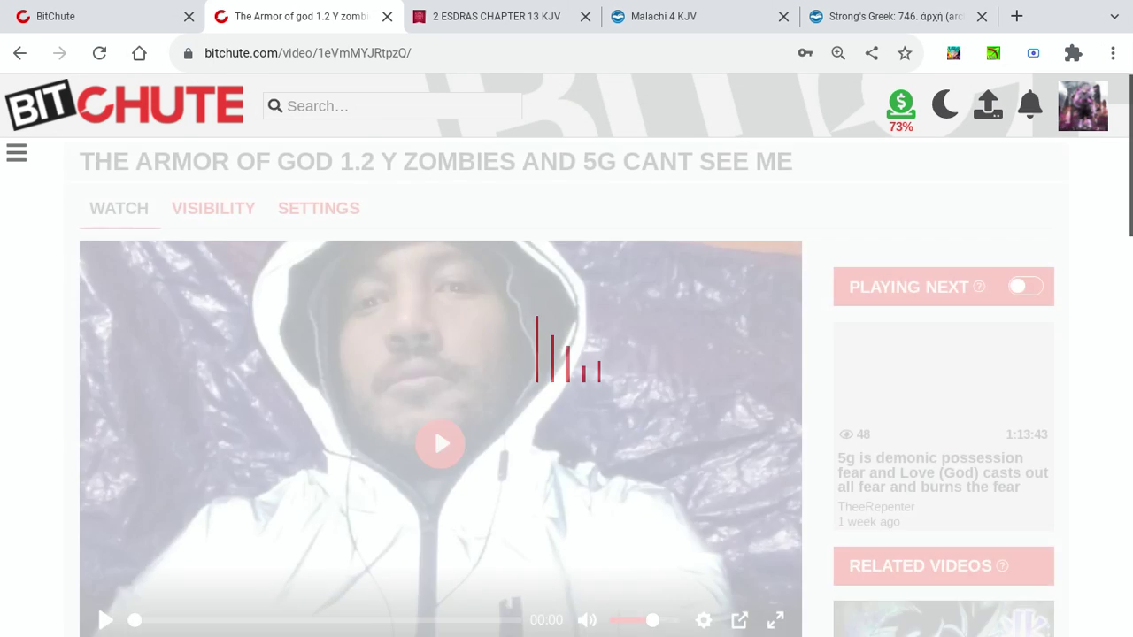
pyautogui.press('F11')
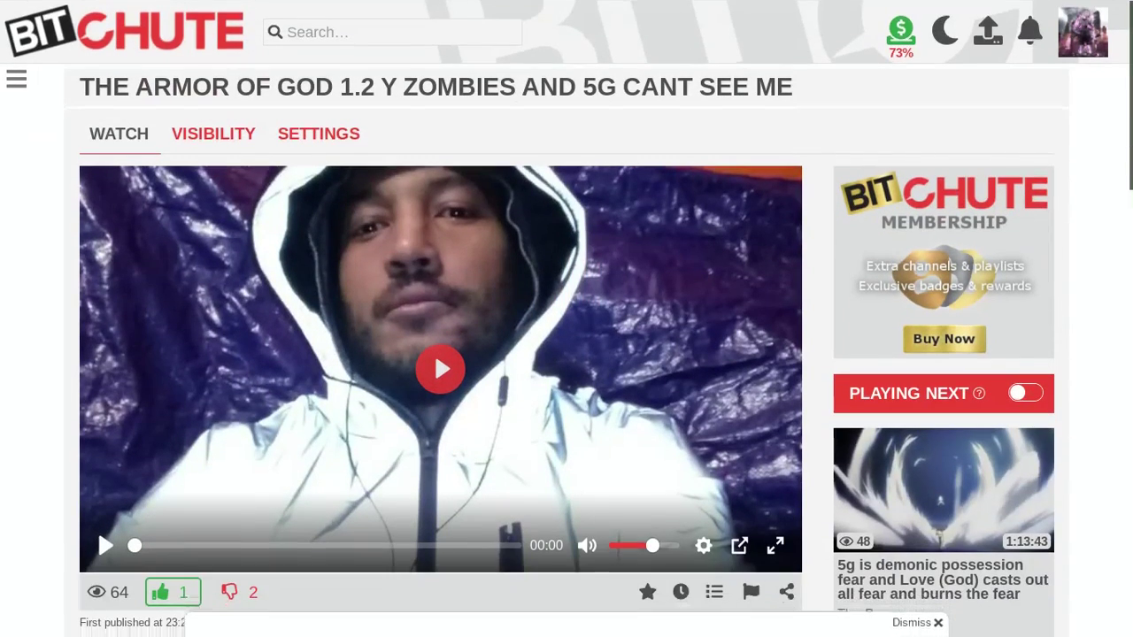
pyautogui.click(99, 531)
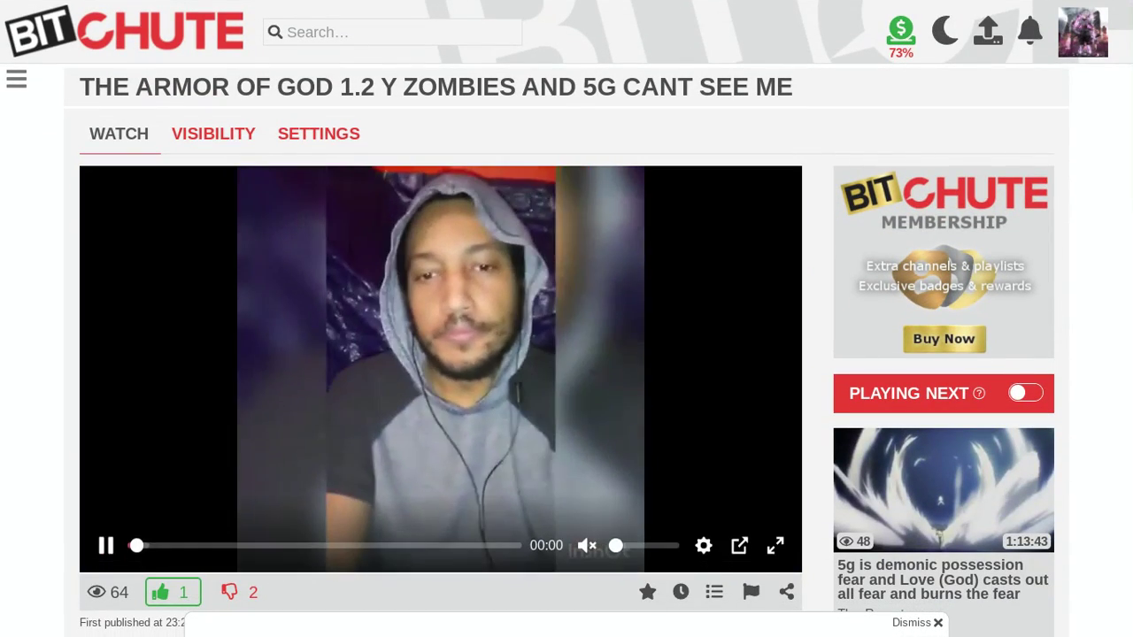
pyautogui.click(319, 545)
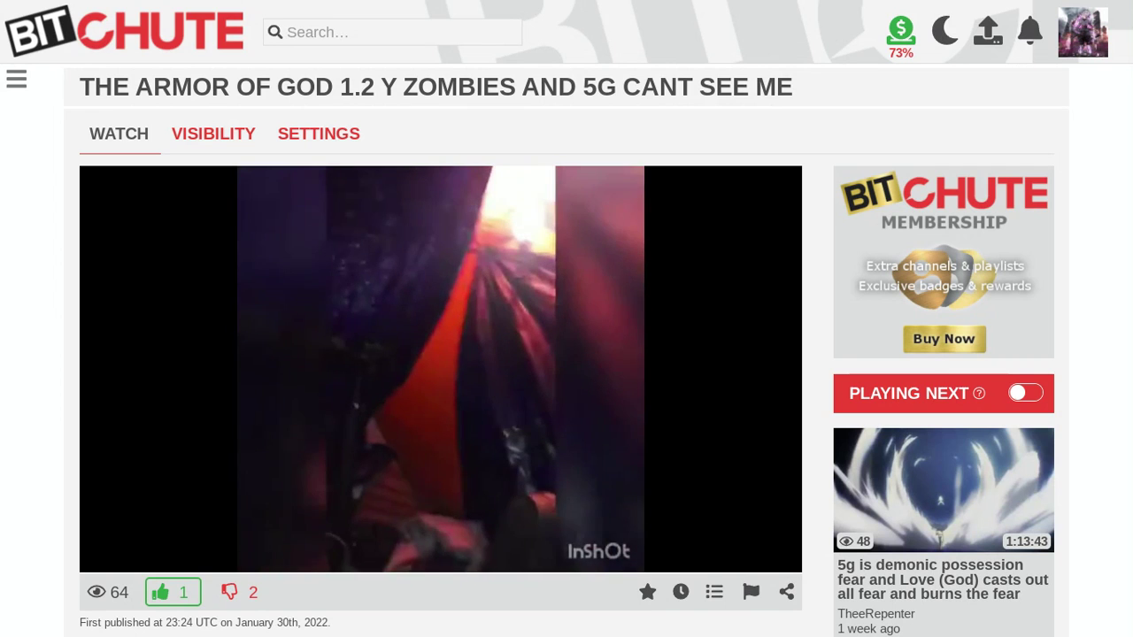
pyautogui.click(1082, 32)
pyautogui.click(531, 354)
pyautogui.press('F11')
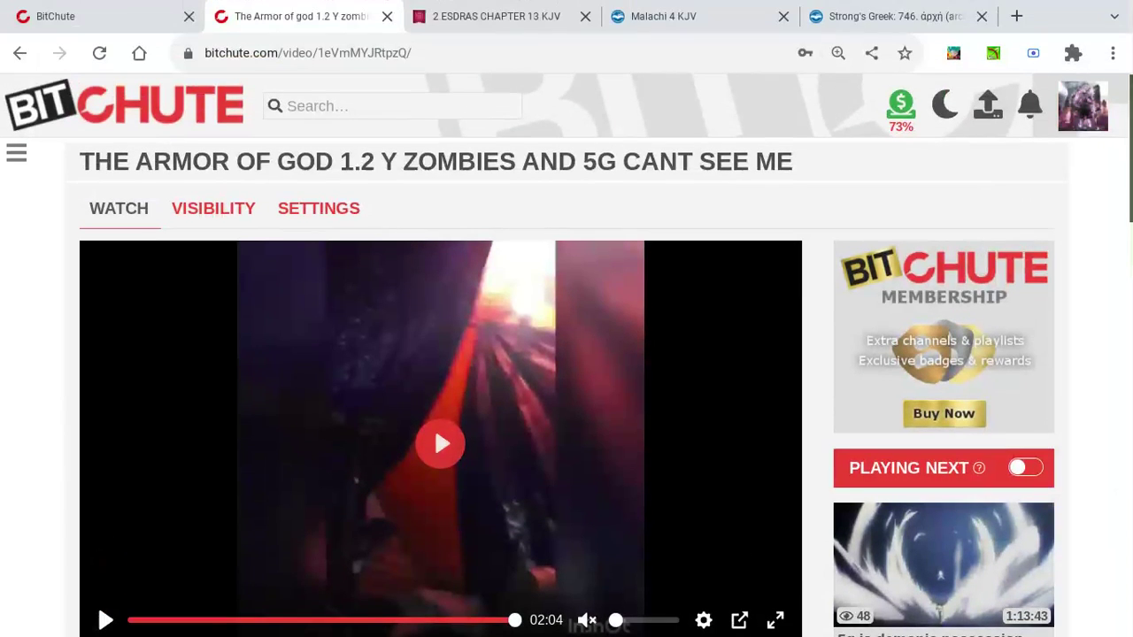
pyautogui.click(20, 52)
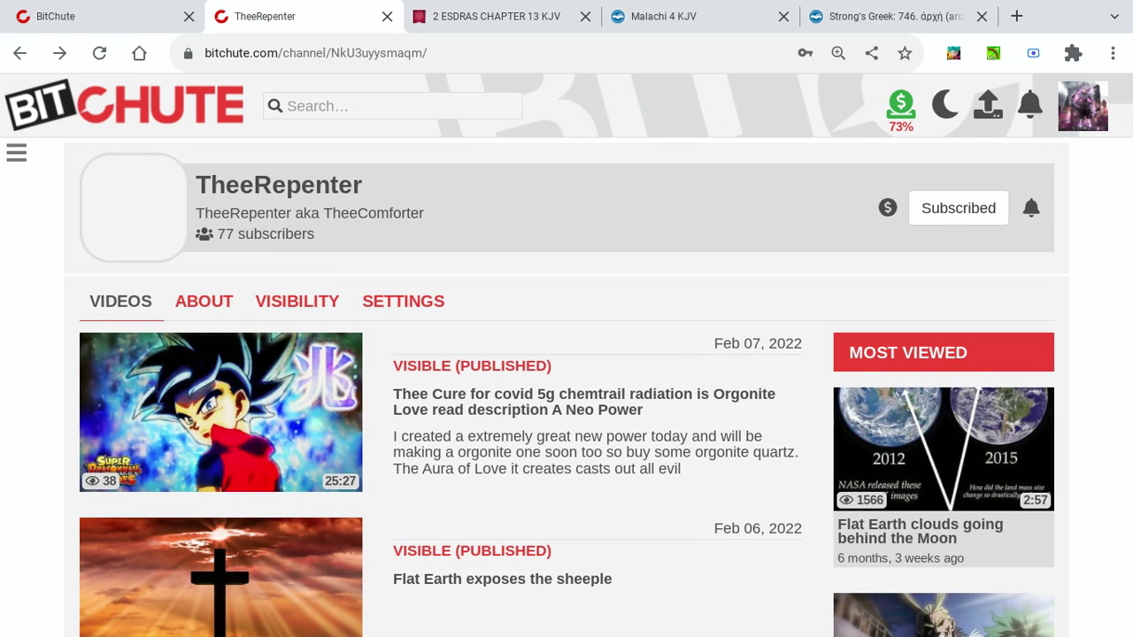
pyautogui.scroll(-2, 567, 354)
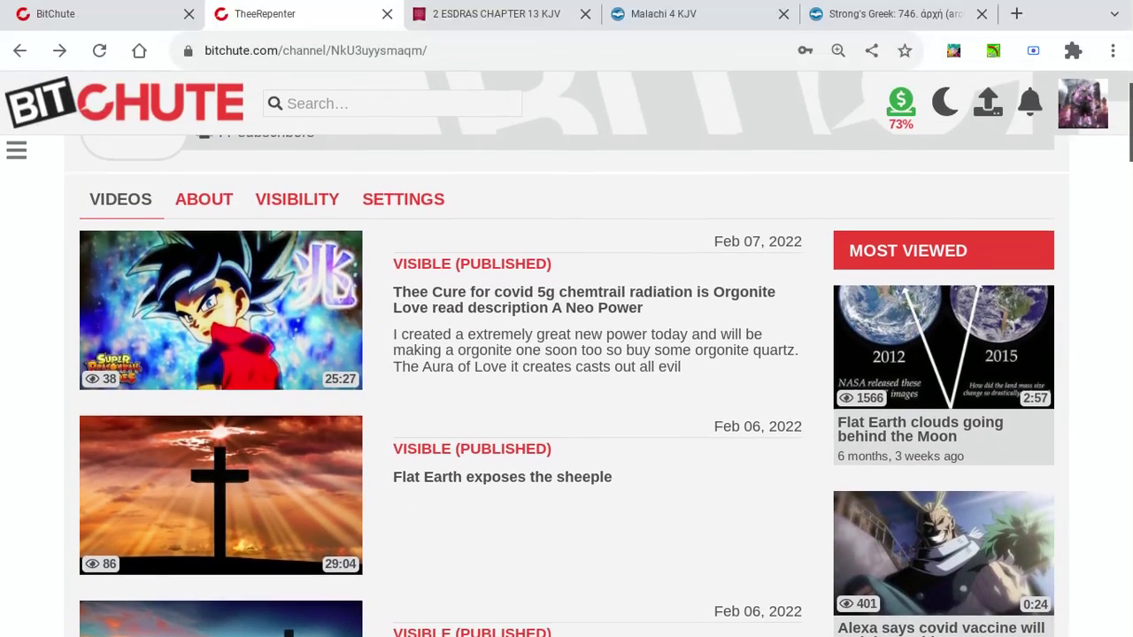
pyautogui.scroll(2, 567, 354)
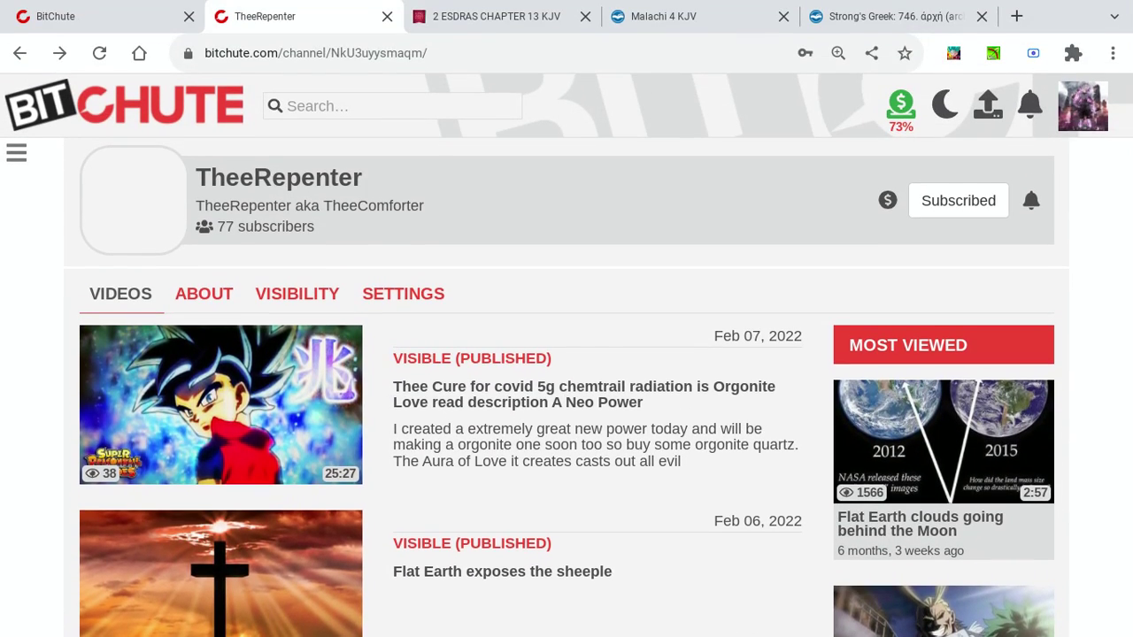
pyautogui.scroll(-2, 567, 354)
pyautogui.scroll(-2, 566, 354)
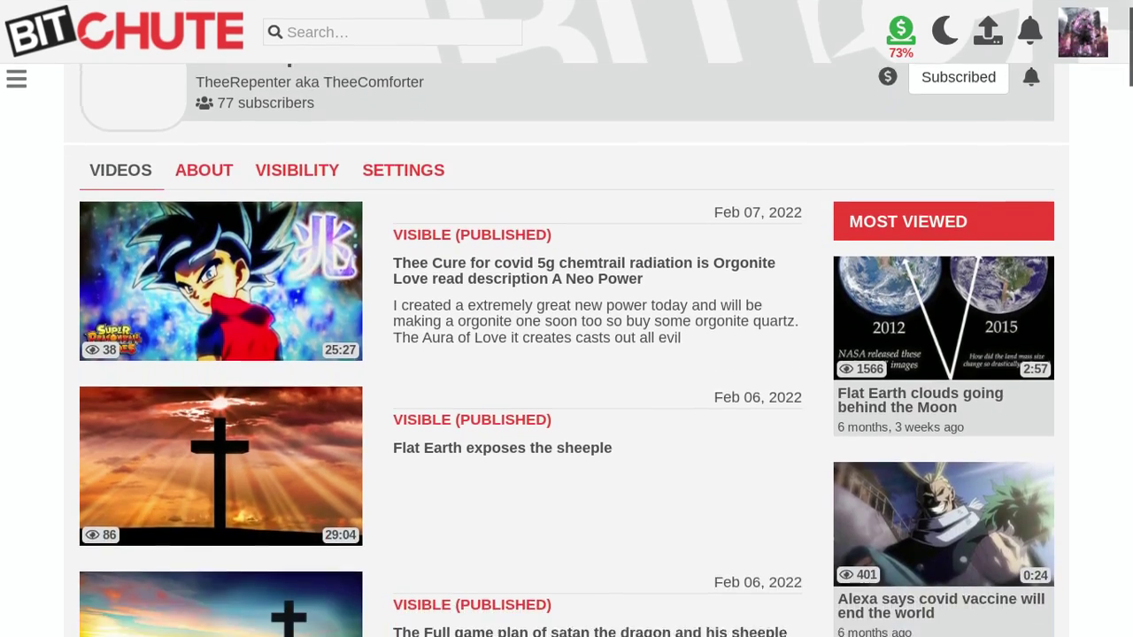
pyautogui.scroll(-2, 567, 354)
pyautogui.scroll(-1, 567, 354)
pyautogui.scroll(-3, 567, 354)
pyautogui.scroll(-3, 567, 354)
pyautogui.scroll(-3, 566, 354)
pyautogui.scroll(-2, 567, 354)
pyautogui.scroll(-2, 567, 354)
pyautogui.scroll(-5, 566, 354)
pyautogui.scroll(-5, 566, 354)
pyautogui.scroll(-3, 567, 354)
pyautogui.scroll(-5, 566, 354)
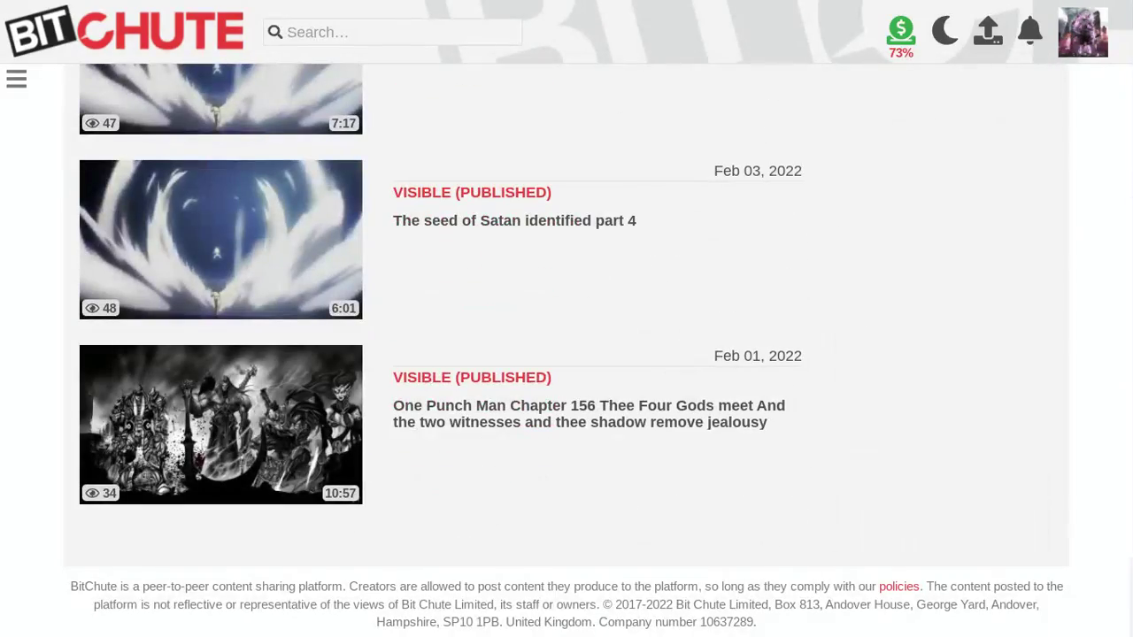
pyautogui.scroll(-5, 566, 354)
pyautogui.scroll(-4, 566, 354)
pyautogui.scroll(-1, 567, 354)
pyautogui.scroll(-3, 567, 354)
pyautogui.scroll(-2, 567, 354)
pyautogui.scroll(-3, 567, 354)
pyautogui.scroll(-2, 566, 354)
pyautogui.scroll(-3, 567, 354)
pyautogui.scroll(-1, 566, 354)
# Leave and then re-enter full-screen view on the TheeRepenter channel list.
pyautogui.press('F11')
pyautogui.scroll(5, 566, 354)
pyautogui.scroll(2, 567, 354)
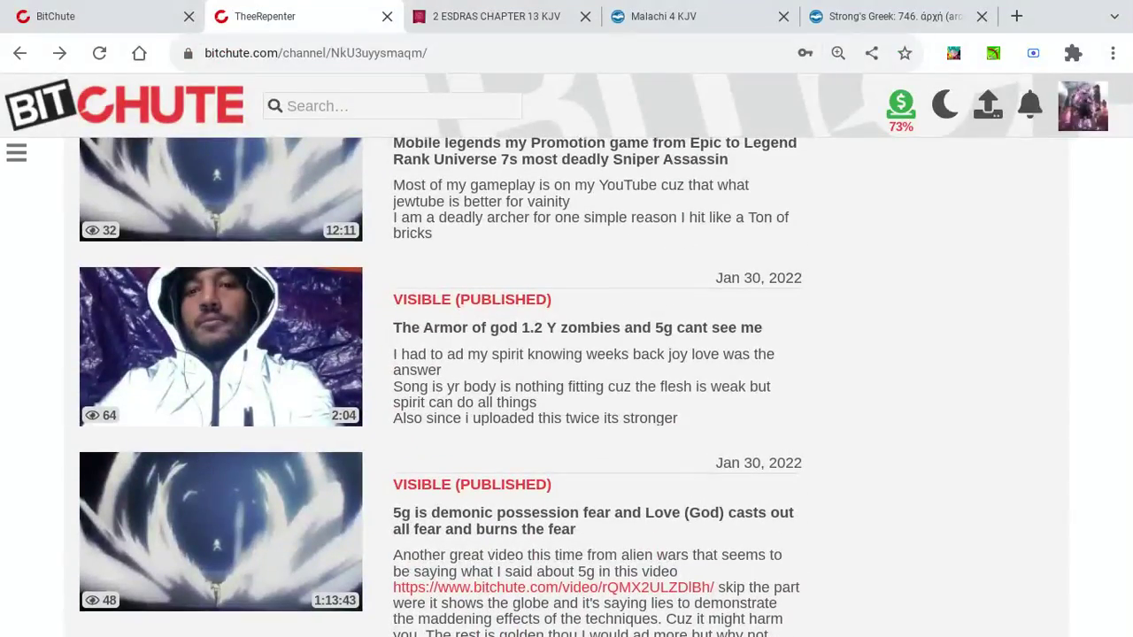
pyautogui.press('F11')
pyautogui.scroll(-3, 566, 354)
pyautogui.scroll(-1, 566, 354)
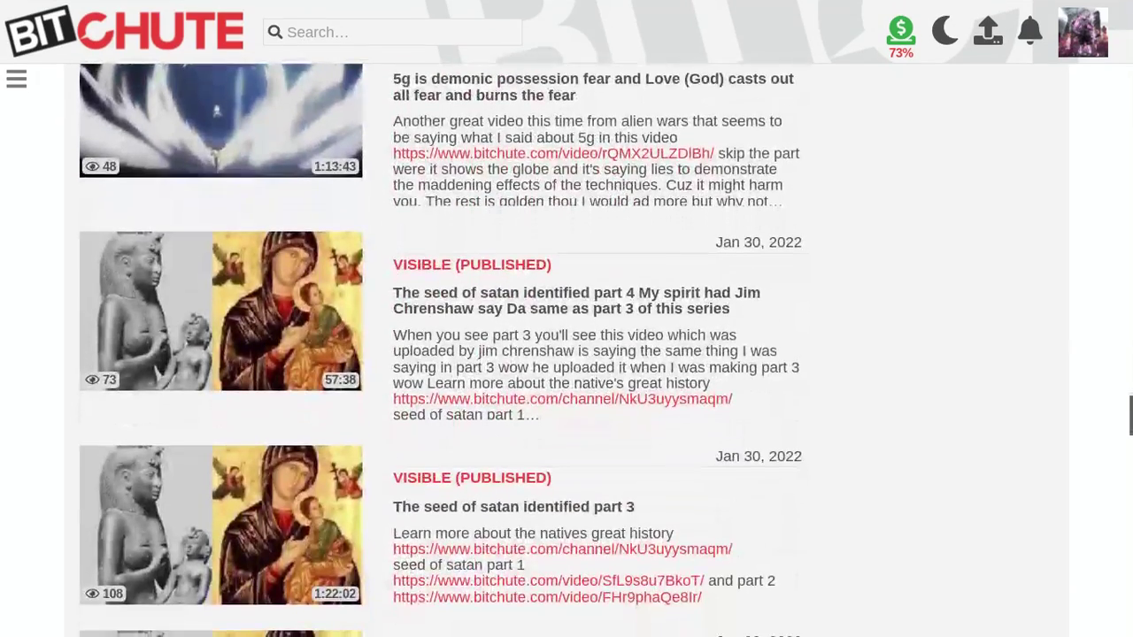
pyautogui.scroll(-2, 566, 354)
pyautogui.scroll(-2, 566, 355)
pyautogui.scroll(-2, 567, 354)
pyautogui.scroll(-2, 567, 354)
pyautogui.scroll(-1, 566, 354)
pyautogui.scroll(-1, 566, 354)
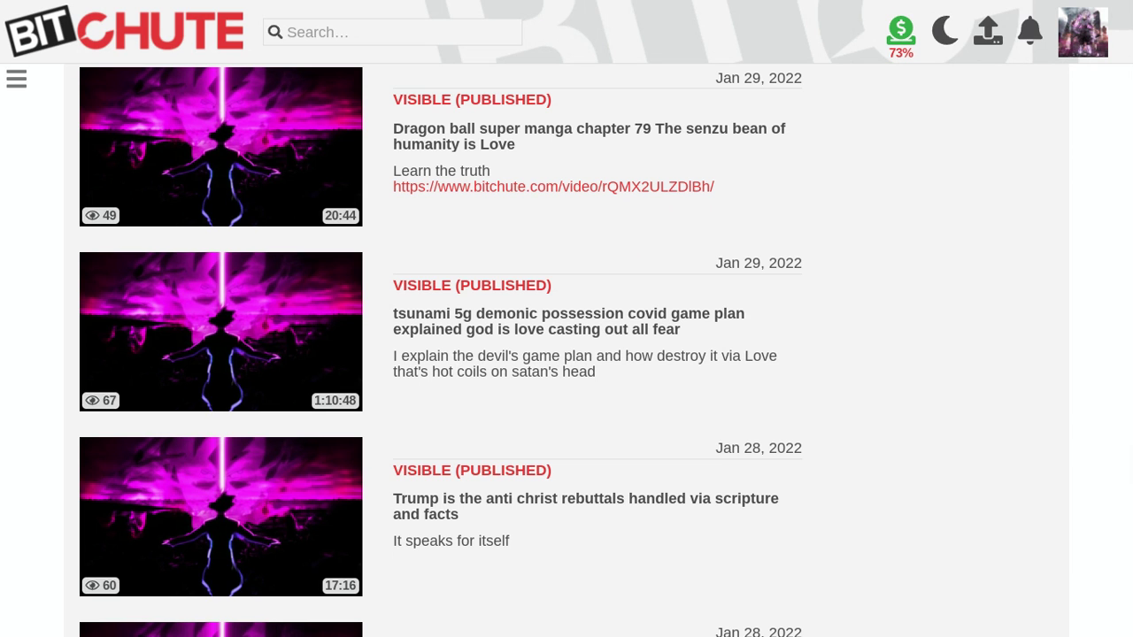
pyautogui.scroll(-2, 566, 354)
pyautogui.scroll(-1, 566, 354)
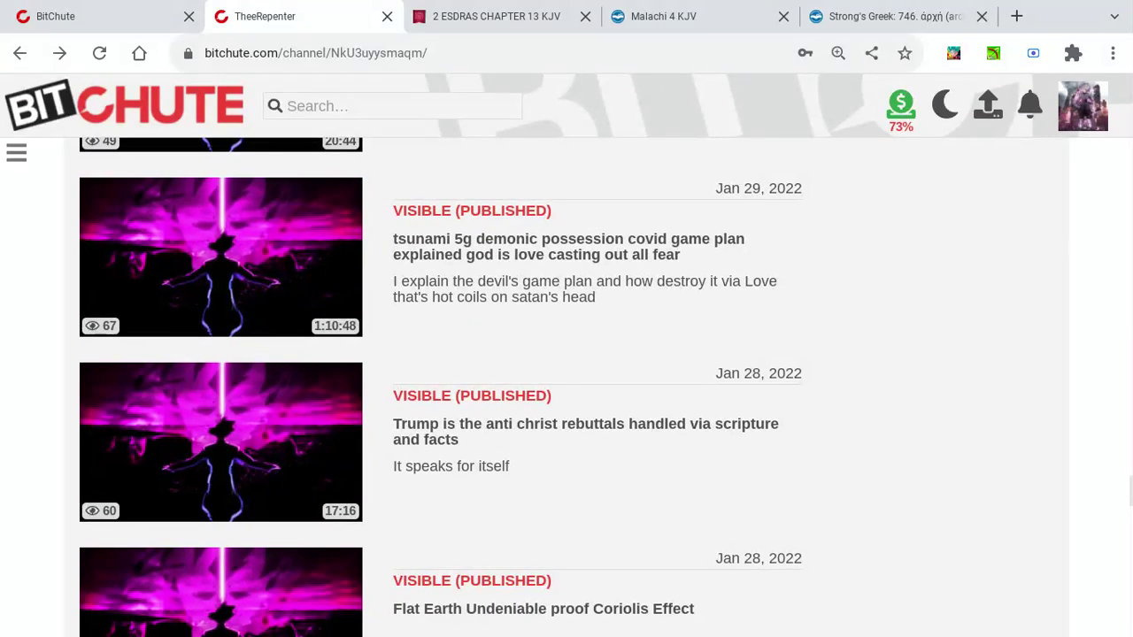
# Switch to the Strong's Greek 746 arché tab, then go back to John 1 interlinear.
pyautogui.click(886, 16)
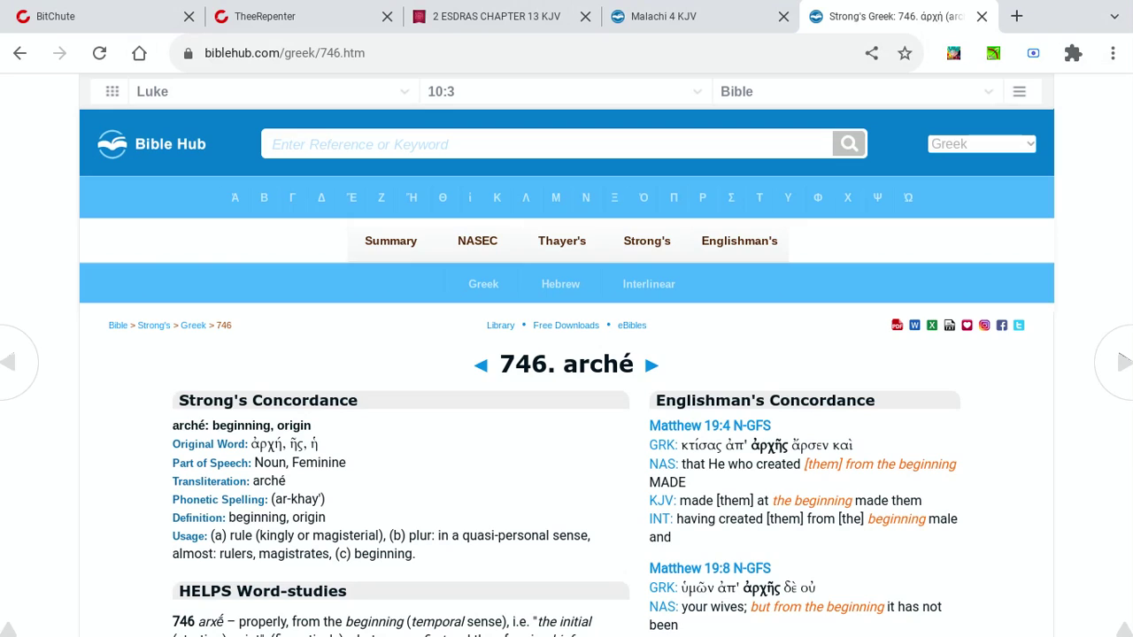
pyautogui.click(20, 53)
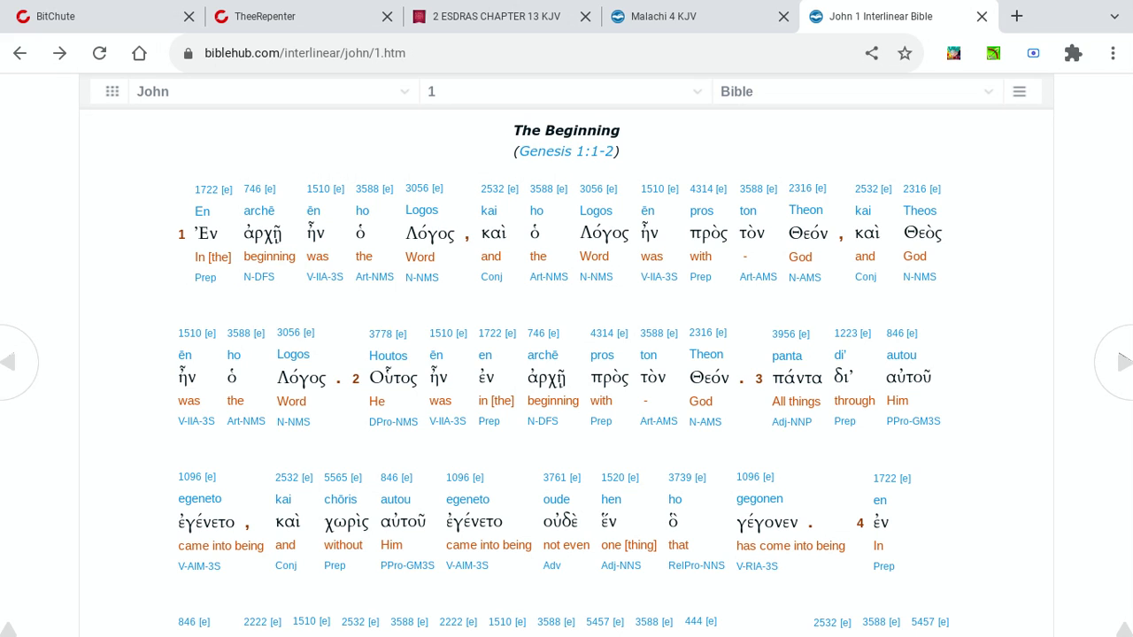
# Check Strong's 4314 for pros, return to John 1 interlinear, then go to TheeRepenter's BitChute channel.
pyautogui.click(701, 189)
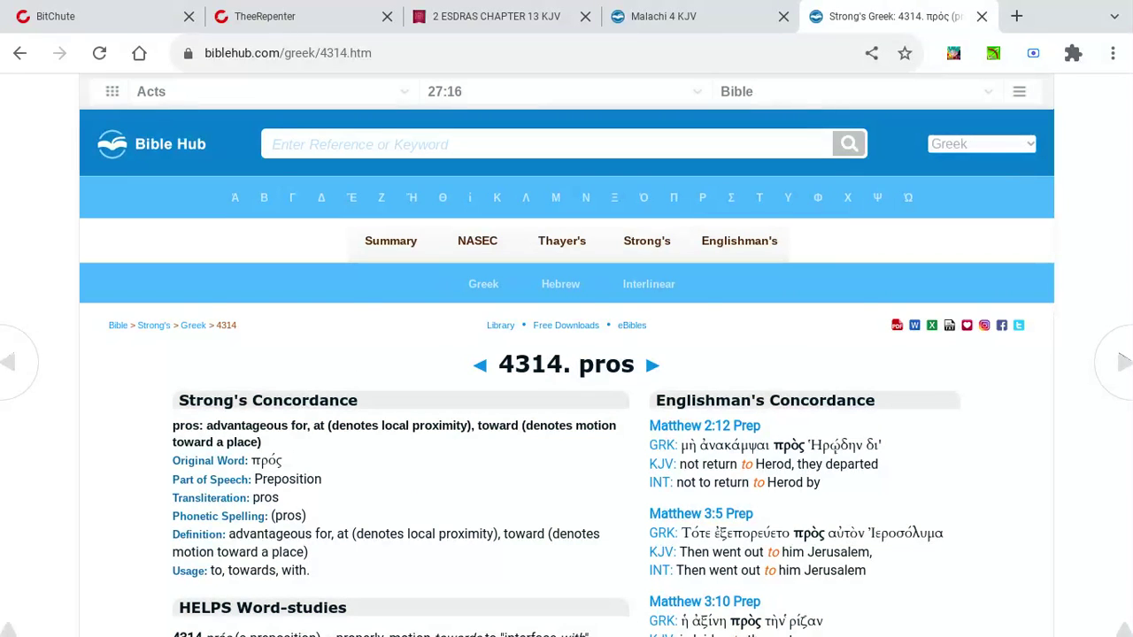
pyautogui.click(20, 53)
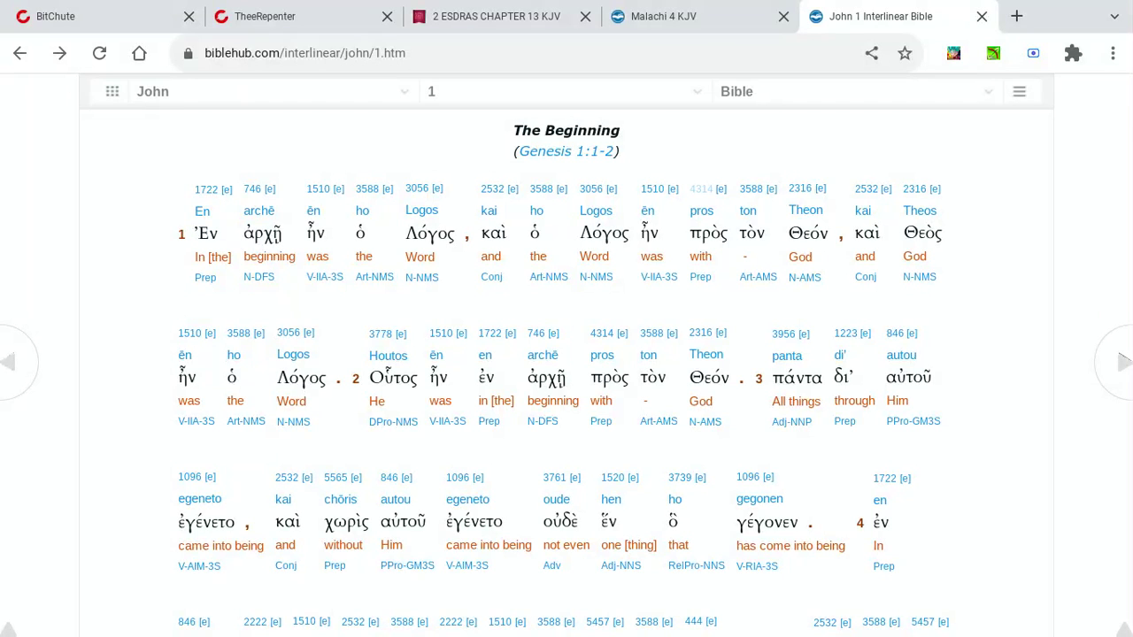
pyautogui.hotkey('ctrl', '2')
pyautogui.scroll(5, 566, 354)
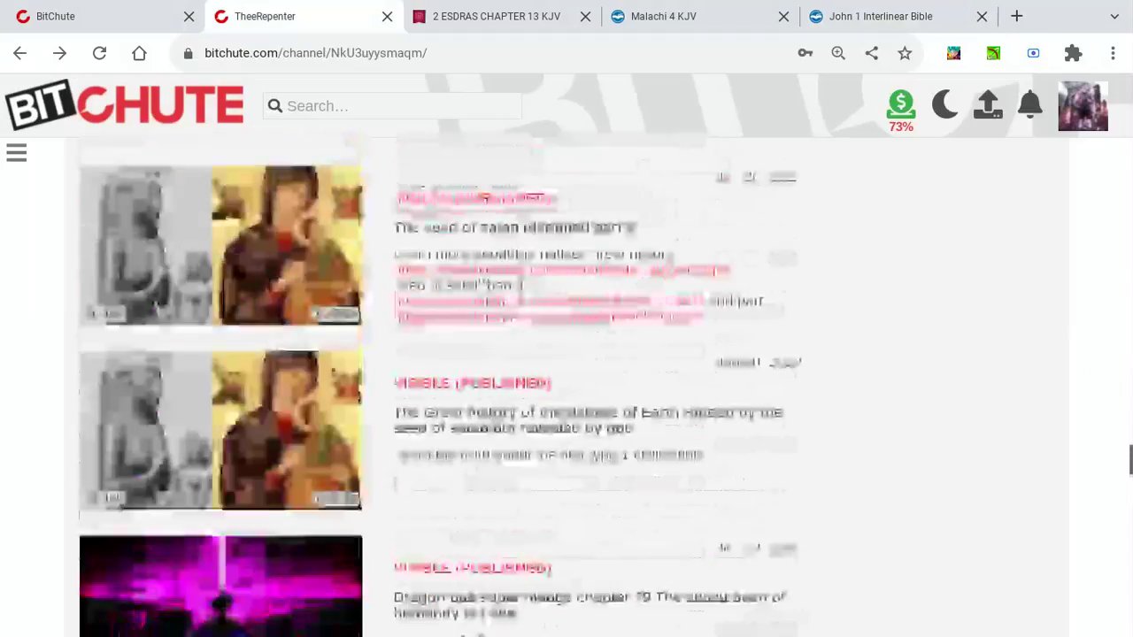
pyautogui.scroll(5, 567, 354)
pyautogui.scroll(5, 567, 354)
pyautogui.scroll(5, 567, 354)
pyautogui.scroll(5, 567, 354)
pyautogui.scroll(5, 567, 354)
pyautogui.scroll(5, 567, 354)
pyautogui.scroll(5, 567, 354)
pyautogui.scroll(5, 567, 354)
pyautogui.scroll(5, 566, 354)
pyautogui.scroll(5, 567, 354)
pyautogui.scroll(-2, 566, 354)
pyautogui.scroll(3, 566, 354)
pyautogui.scroll(-2, 567, 354)
pyautogui.scroll(-5, 566, 354)
pyautogui.scroll(-3, 567, 354)
pyautogui.scroll(-2, 567, 354)
pyautogui.scroll(-2, 566, 354)
pyautogui.scroll(-2, 566, 354)
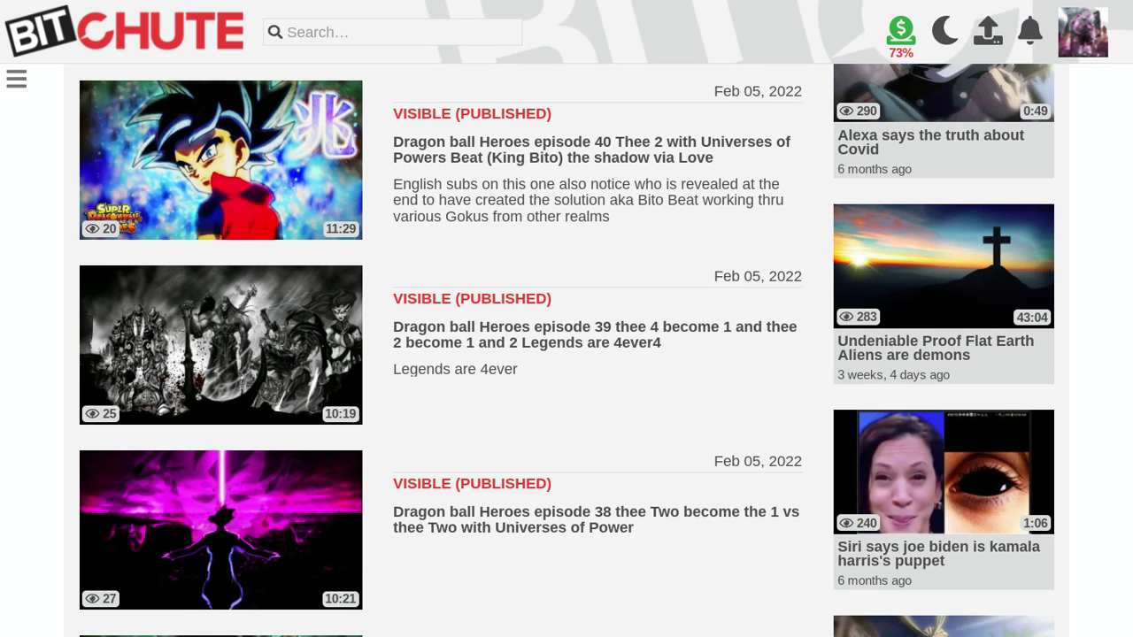
pyautogui.scroll(1, 566, 318)
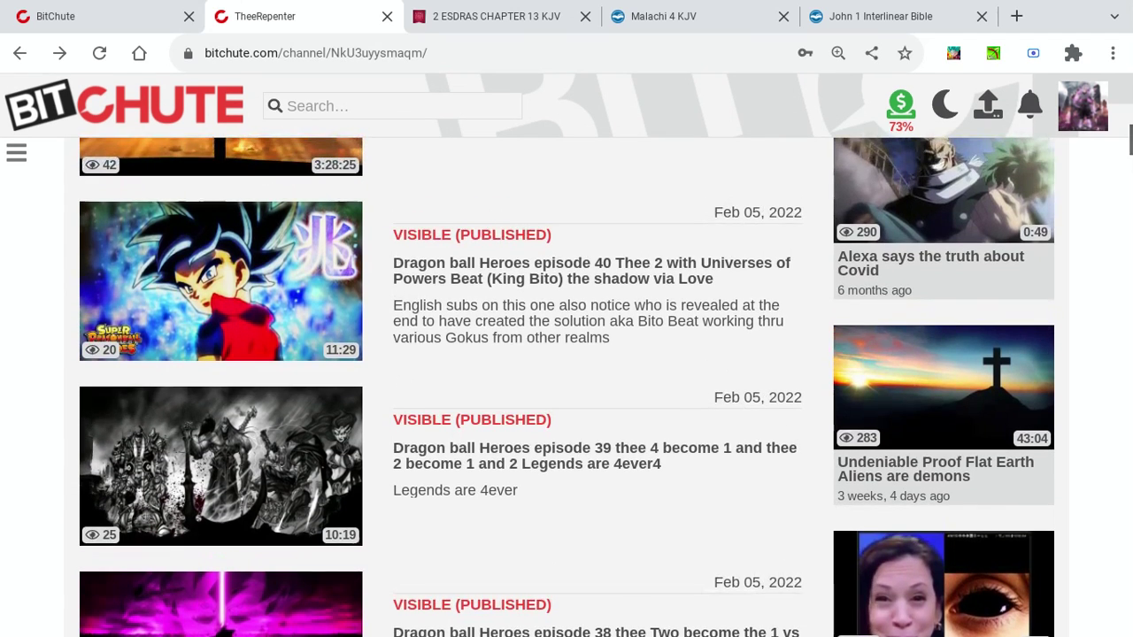
# Glance at the 2 Esdras 13 KJV tab, then return to TheeRepenter's channel list.
pyautogui.hotkey('ctrl', 'Tab')
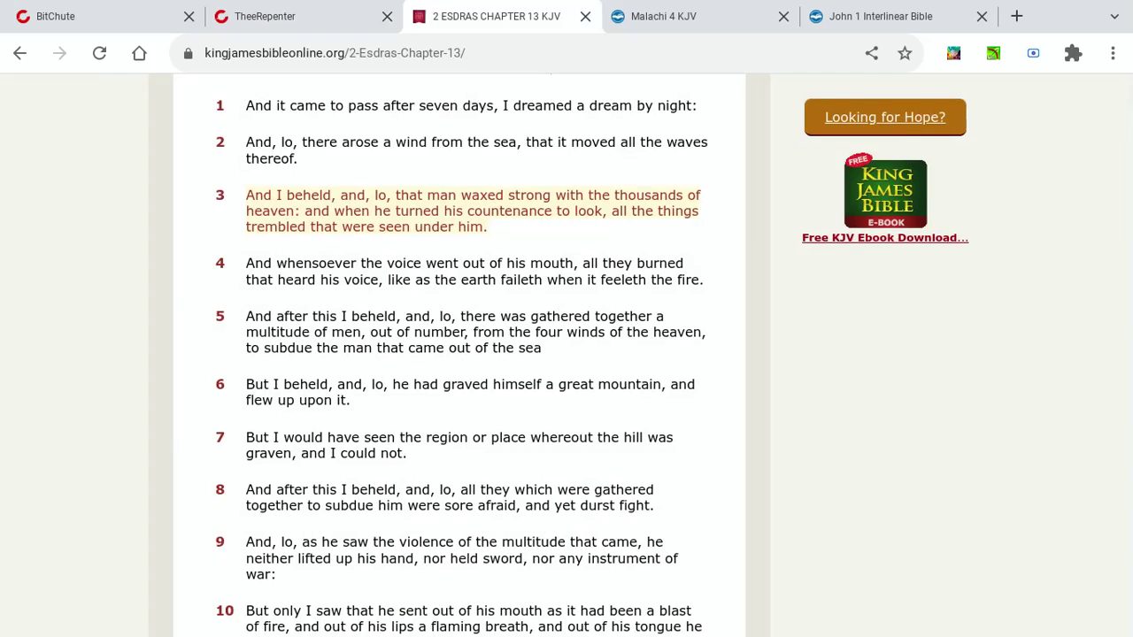
pyautogui.hotkey('ctrl', 'shift', 'Tab')
# Toggle fullscreen on TheeRepenter's channel list, then switch to the BitChute home feed.
pyautogui.press('F11')
pyautogui.scroll(-5, 566, 354)
pyautogui.scroll(-4, 567, 354)
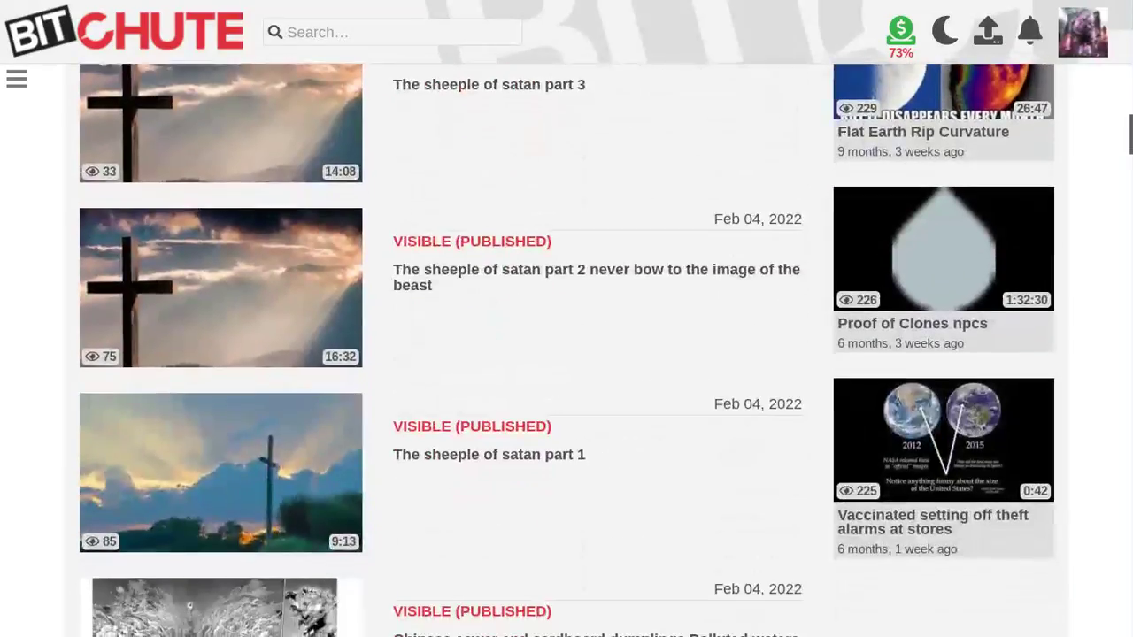
pyautogui.press('F11')
pyautogui.scroll(2, 567, 354)
pyautogui.scroll(-5, 566, 354)
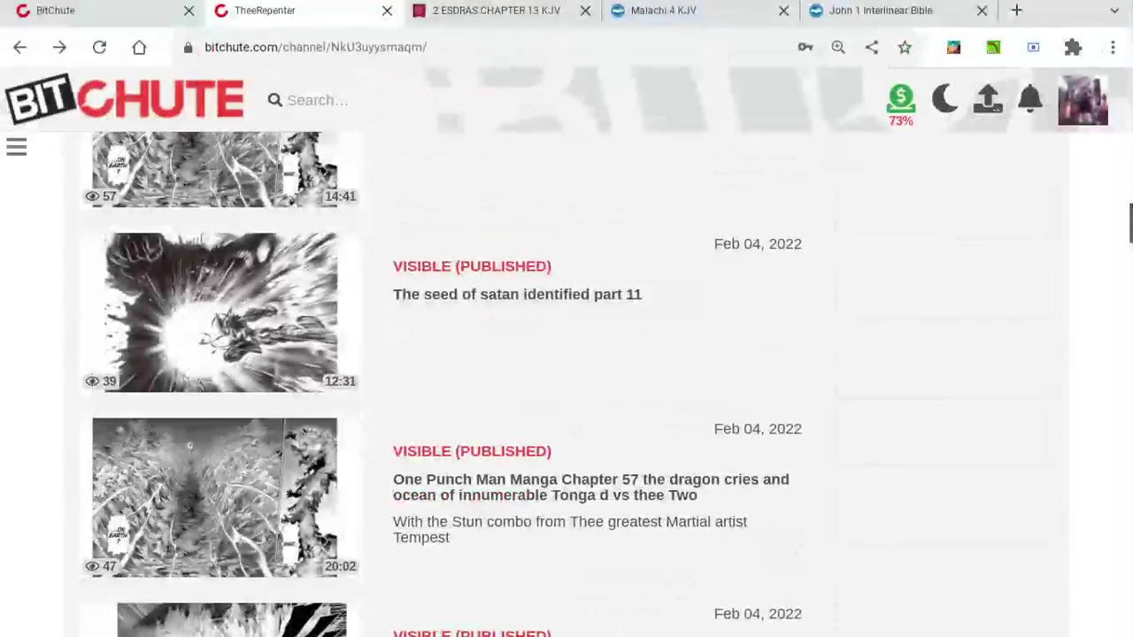
pyautogui.scroll(2, 566, 354)
pyautogui.press('F11')
pyautogui.scroll(-5, 567, 354)
pyautogui.scroll(-4, 566, 354)
pyautogui.scroll(-2, 567, 354)
pyautogui.scroll(-3, 566, 354)
pyautogui.scroll(-3, 567, 354)
pyautogui.scroll(-3, 566, 354)
pyautogui.scroll(-2, 567, 354)
pyautogui.scroll(-5, 566, 354)
pyautogui.scroll(-5, 567, 354)
pyautogui.scroll(-3, 566, 354)
pyautogui.scroll(2, 566, 354)
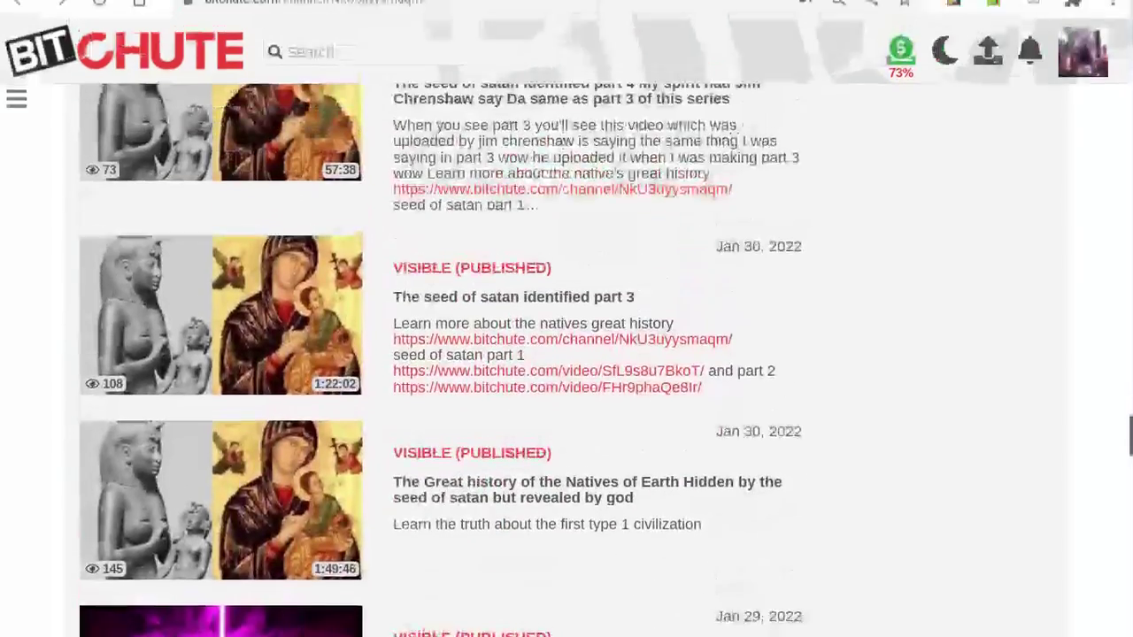
pyautogui.press('F11')
pyautogui.scroll(1, 566, 354)
pyautogui.scroll(1, 566, 354)
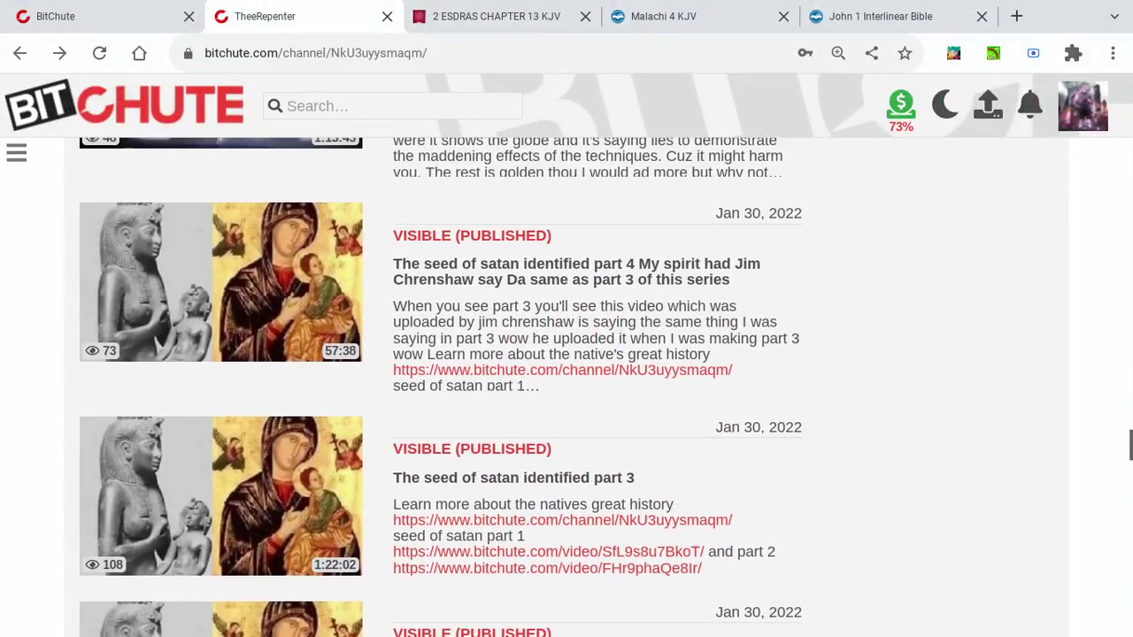
pyautogui.scroll(1, 567, 354)
pyautogui.scroll(2, 567, 354)
pyautogui.scroll(1, 567, 354)
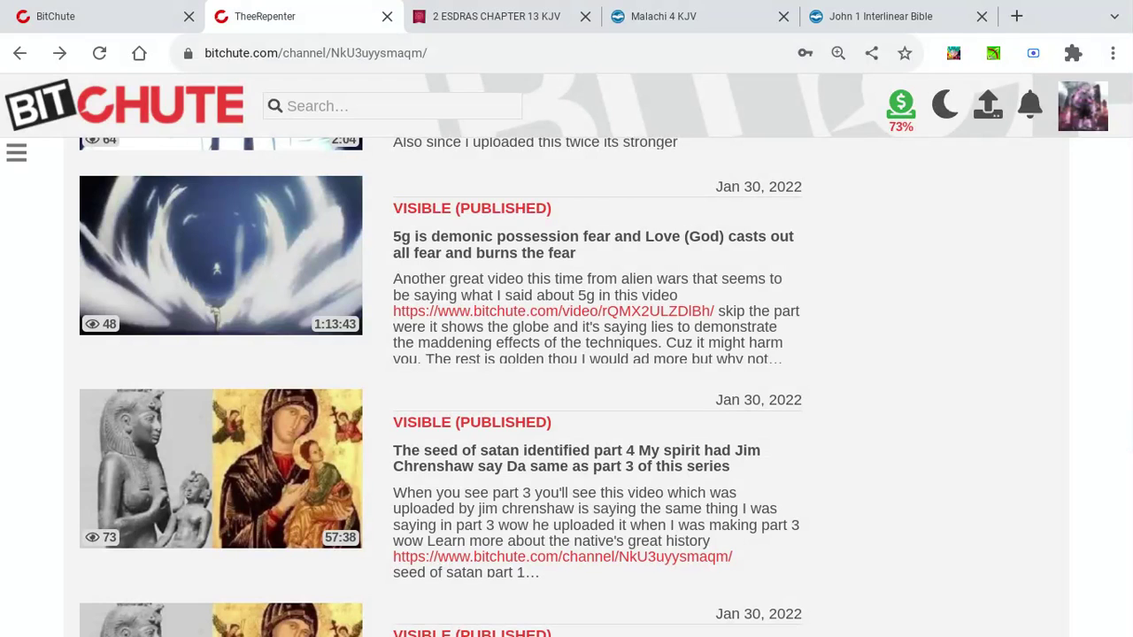
pyautogui.hotkey('ctrl', 'shift', 'Tab')
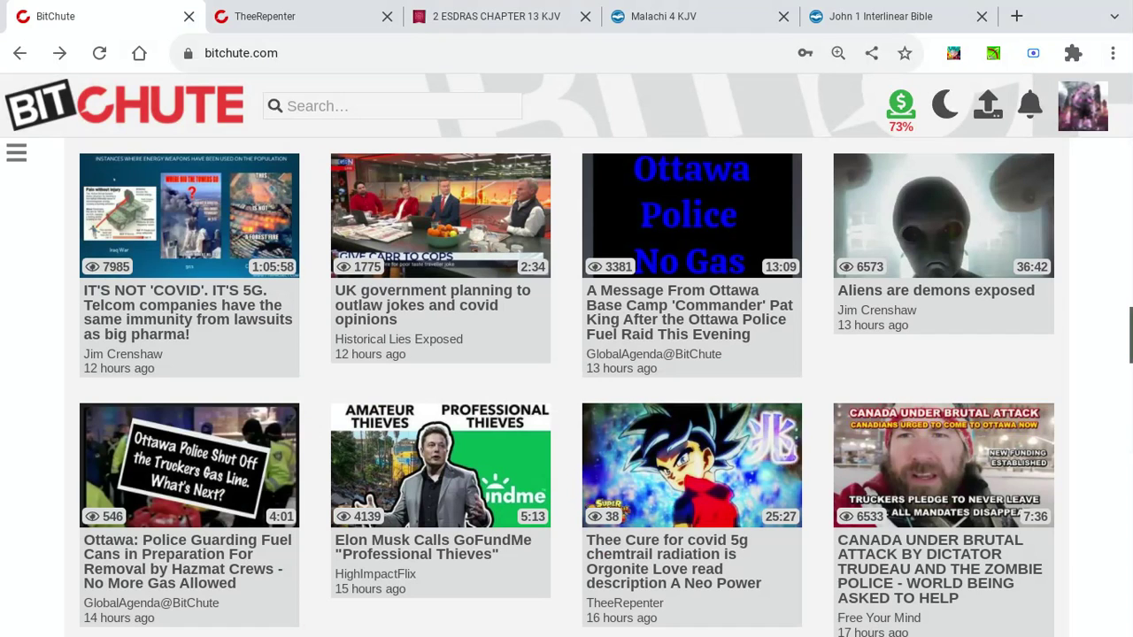
pyautogui.scroll(2, 566, 354)
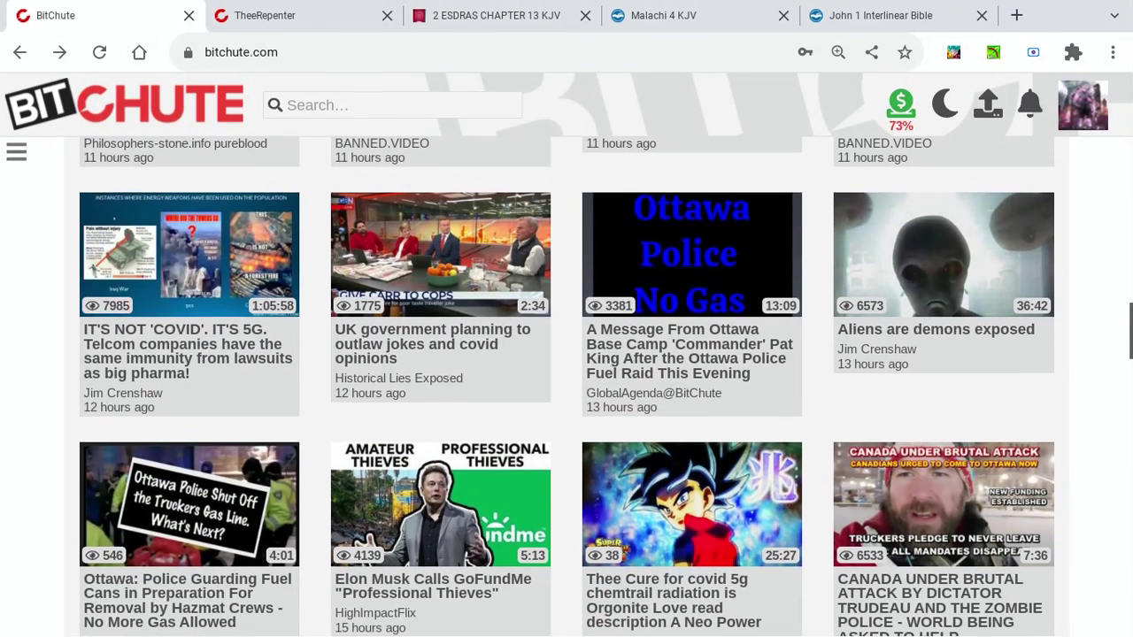
# View the BitChute home feed fullscreen, then switch to the John 1 Interlinear Bible tab.
pyautogui.press('F11')
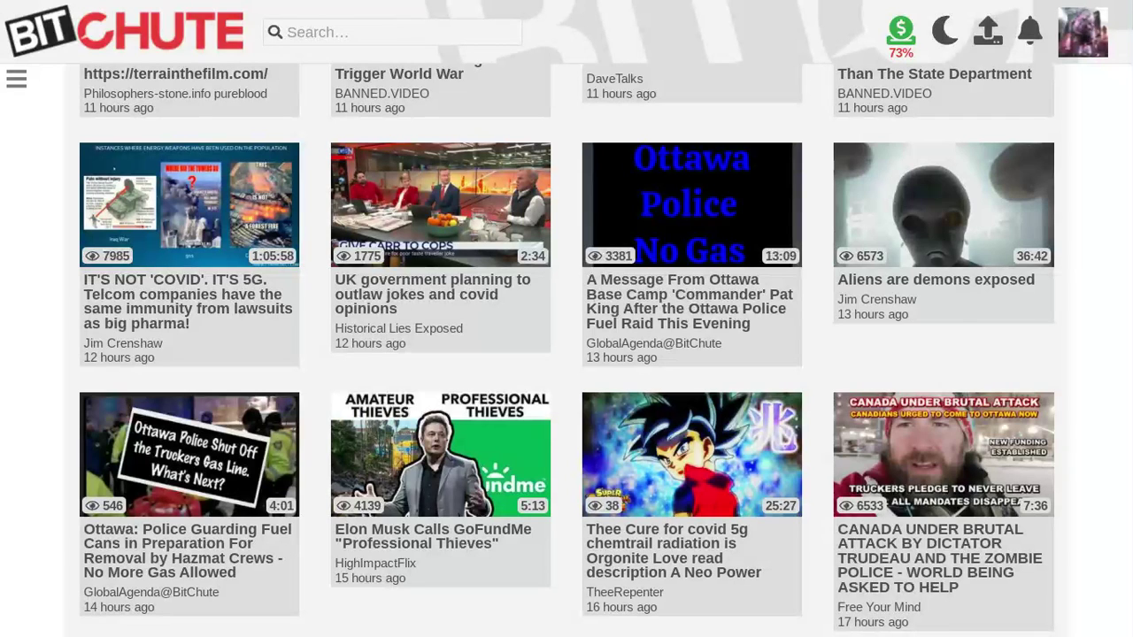
pyautogui.press('F11')
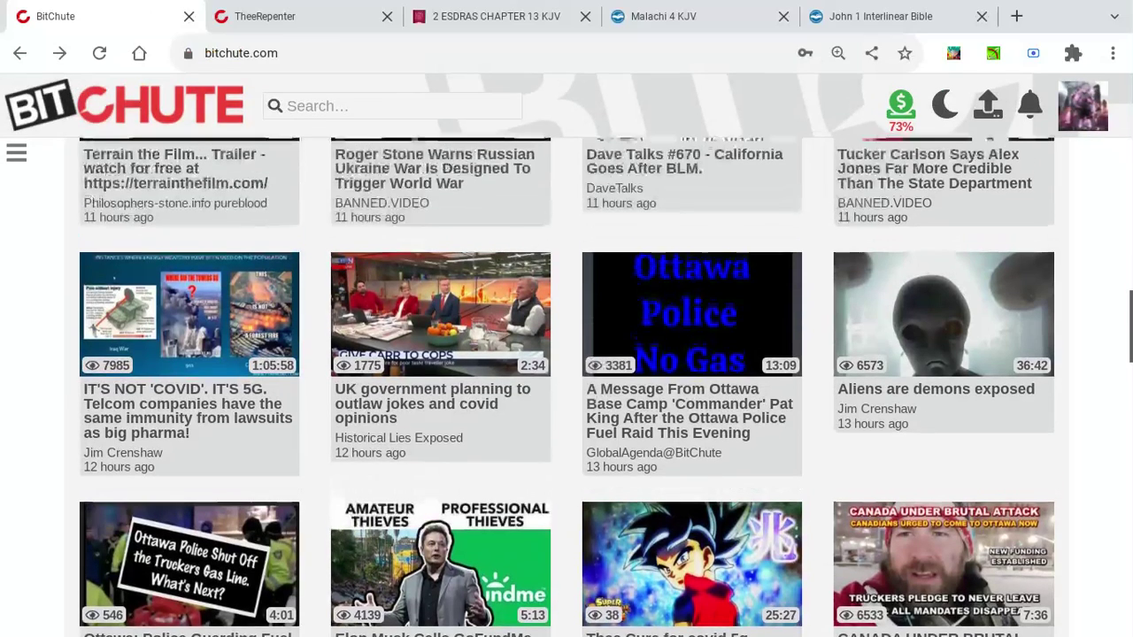
pyautogui.hotkey('ctrl', '5')
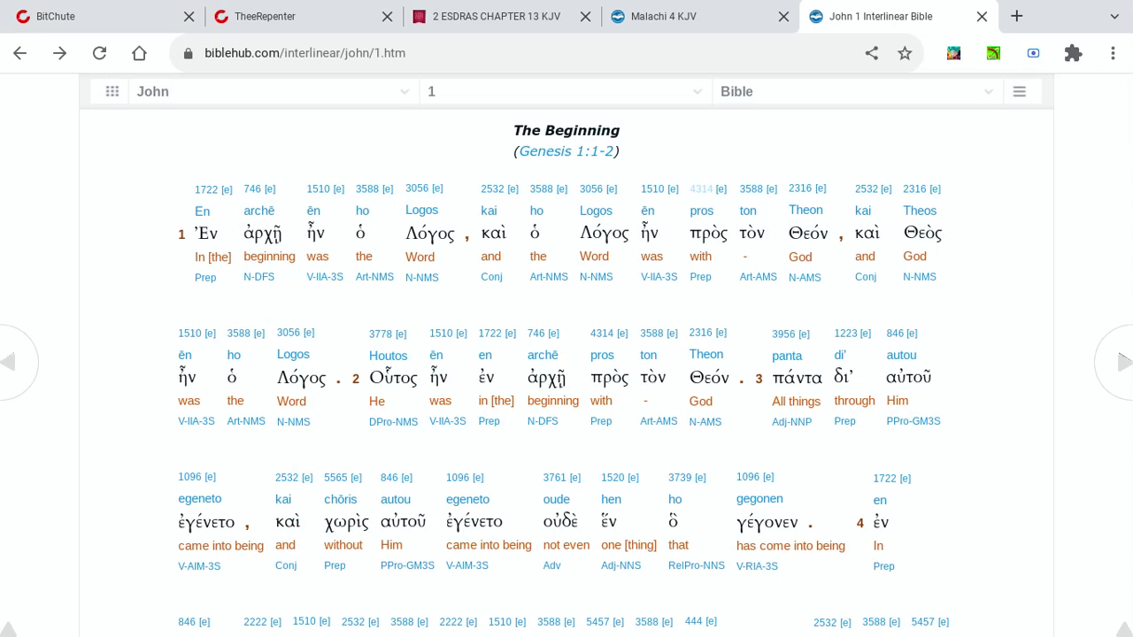
# Go fullscreen and open Strong's Greek 2222 zóé (life) from John 1:4.
pyautogui.press('F11')
pyautogui.scroll(-1, 566, 354)
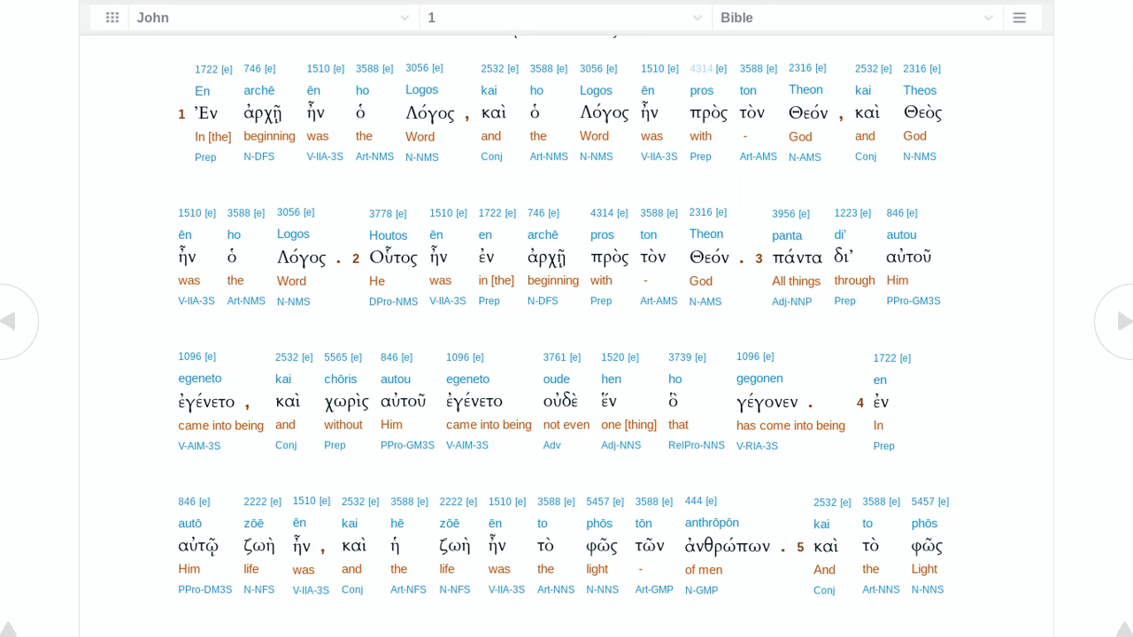
pyautogui.scroll(-5, 567, 354)
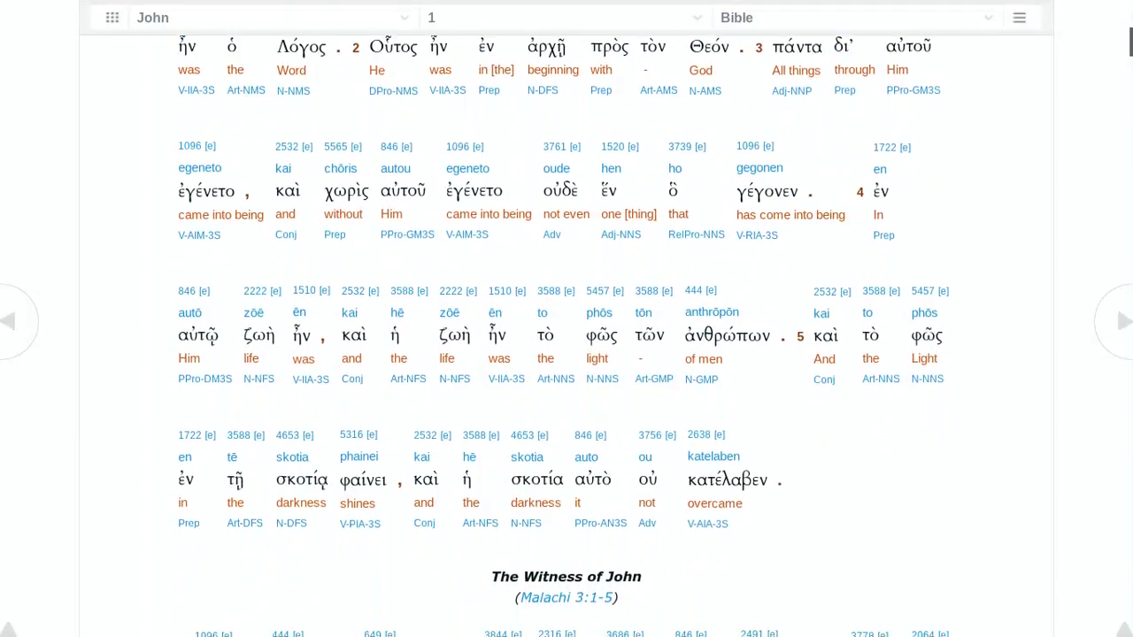
pyautogui.scroll(-2, 566, 354)
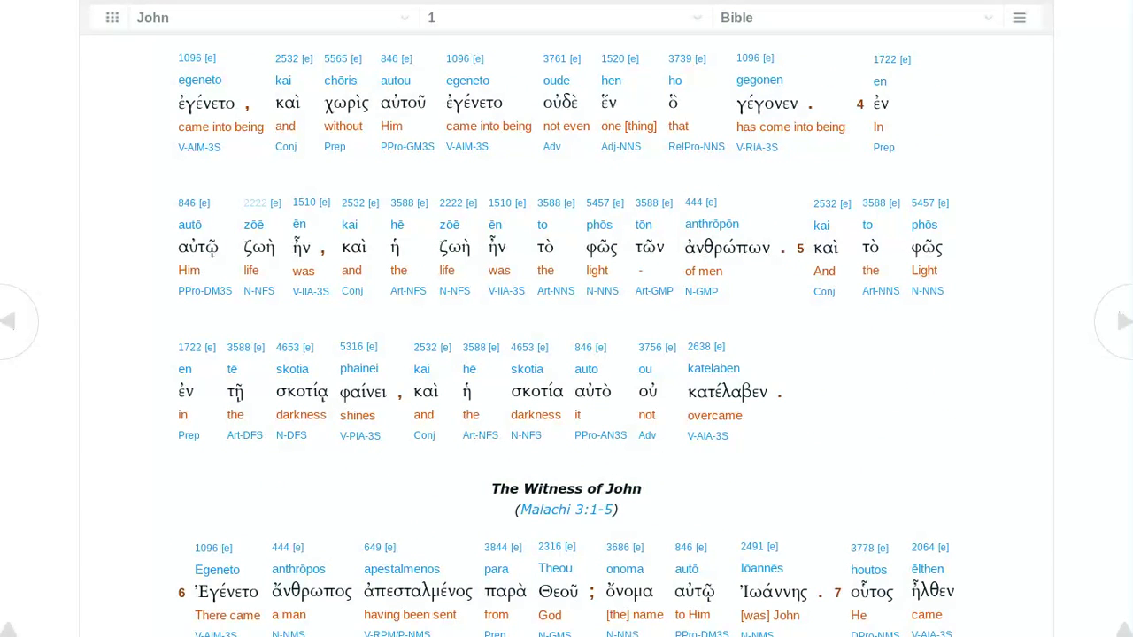
pyautogui.click(255, 202)
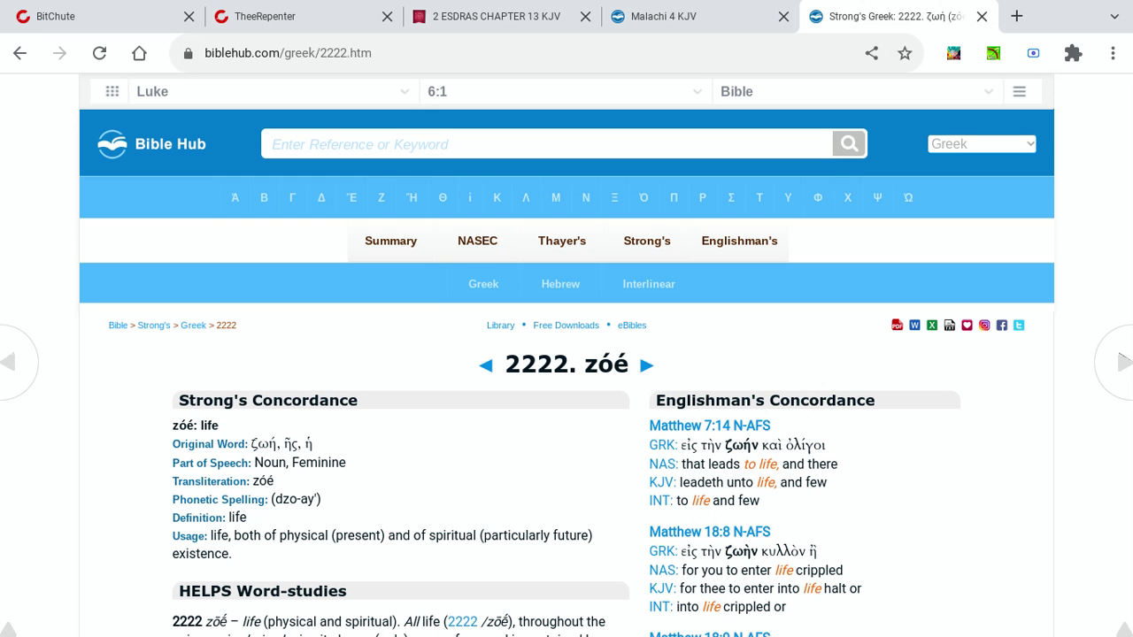
pyautogui.scroll(-3, 567, 354)
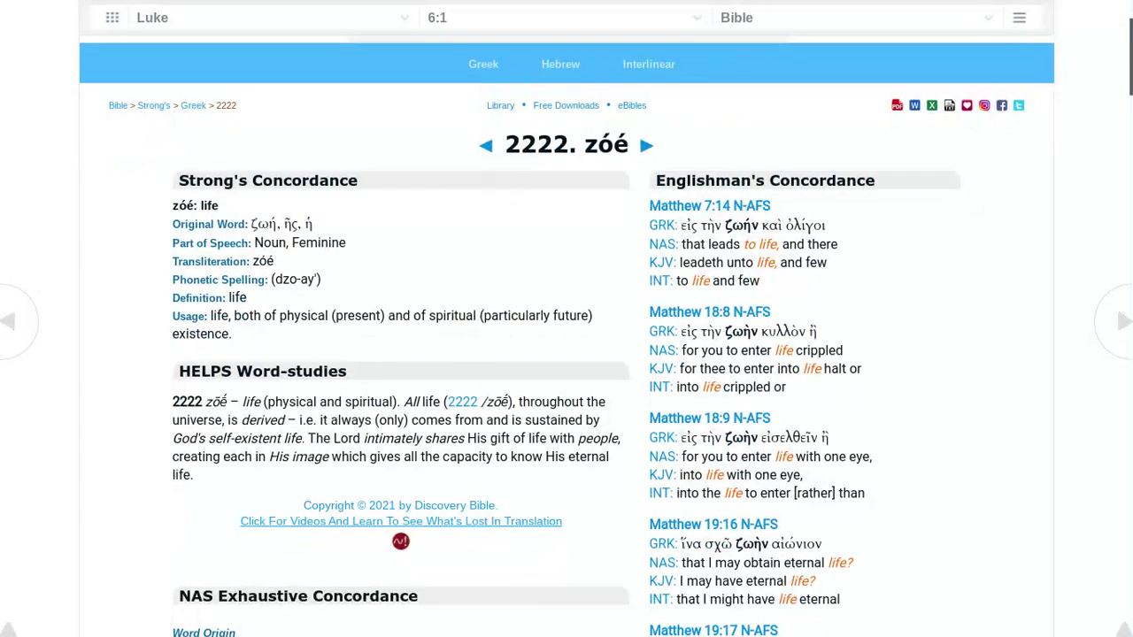
pyautogui.scroll(-3, 566, 354)
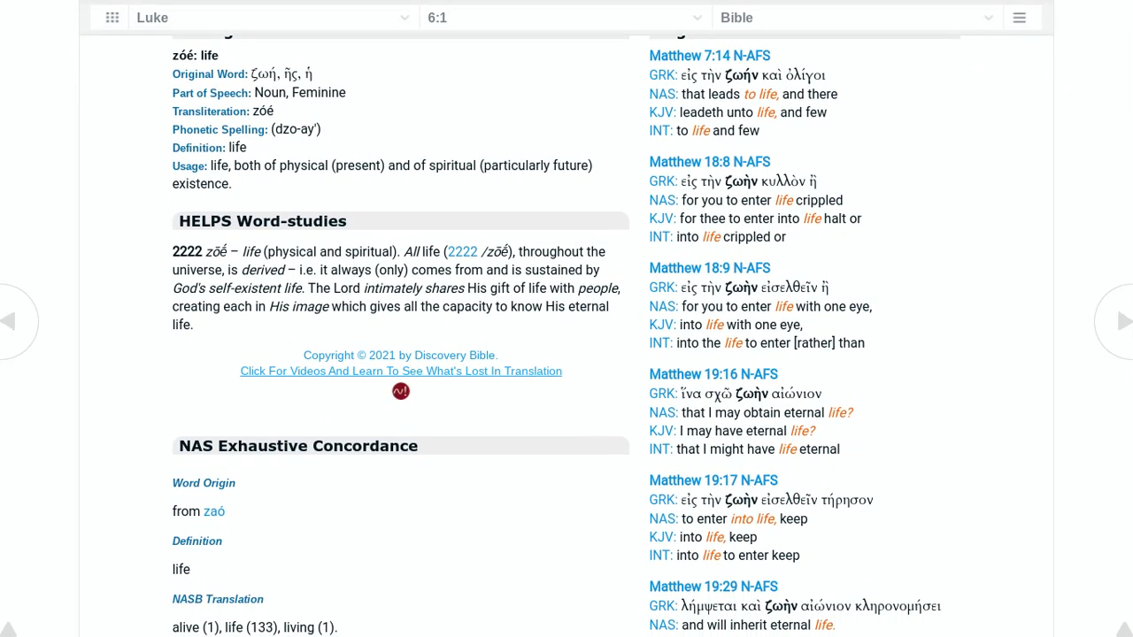
pyautogui.scroll(5, 567, 354)
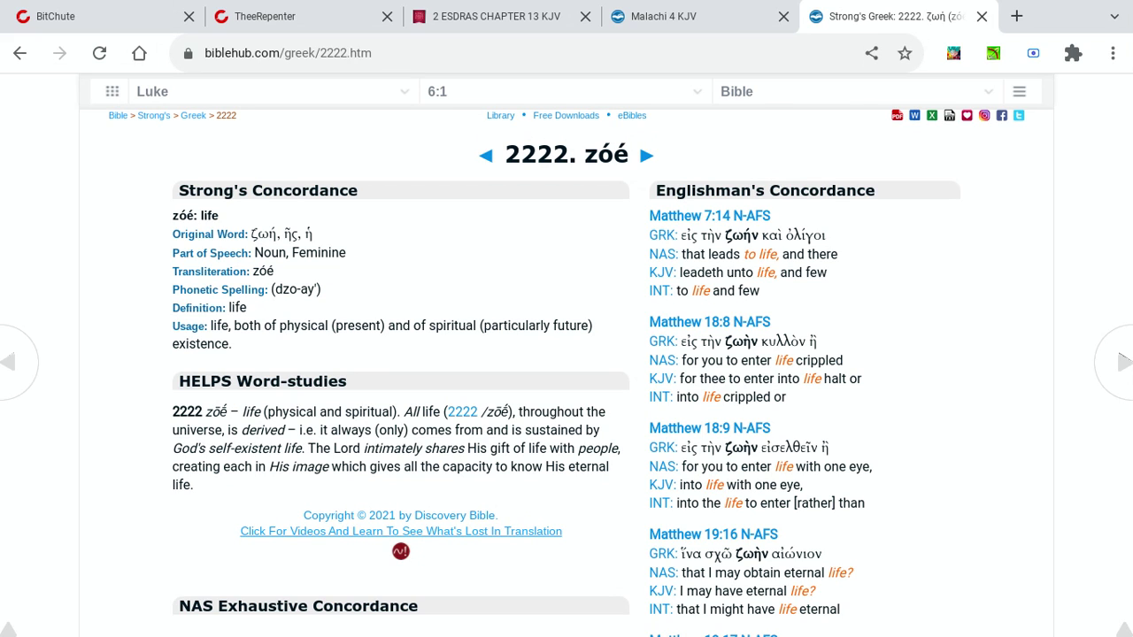
# Switch to the TheeRepenter tab to browse its February 2022 uploads.
pyautogui.click(265, 16)
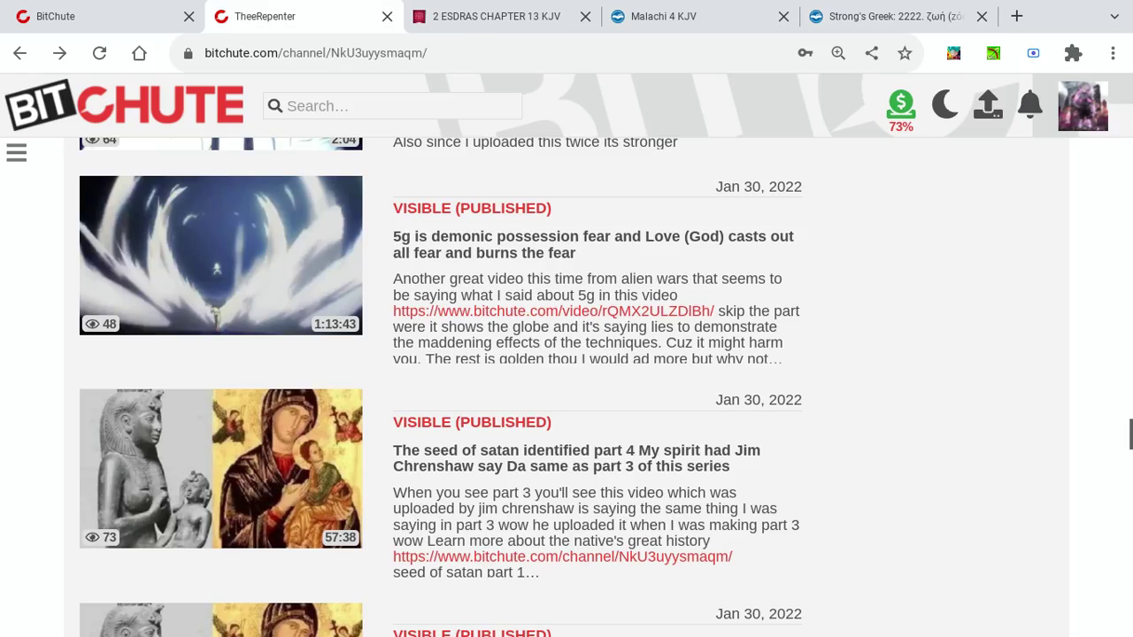
pyautogui.scroll(-10, 567, 354)
pyautogui.scroll(-10, 566, 354)
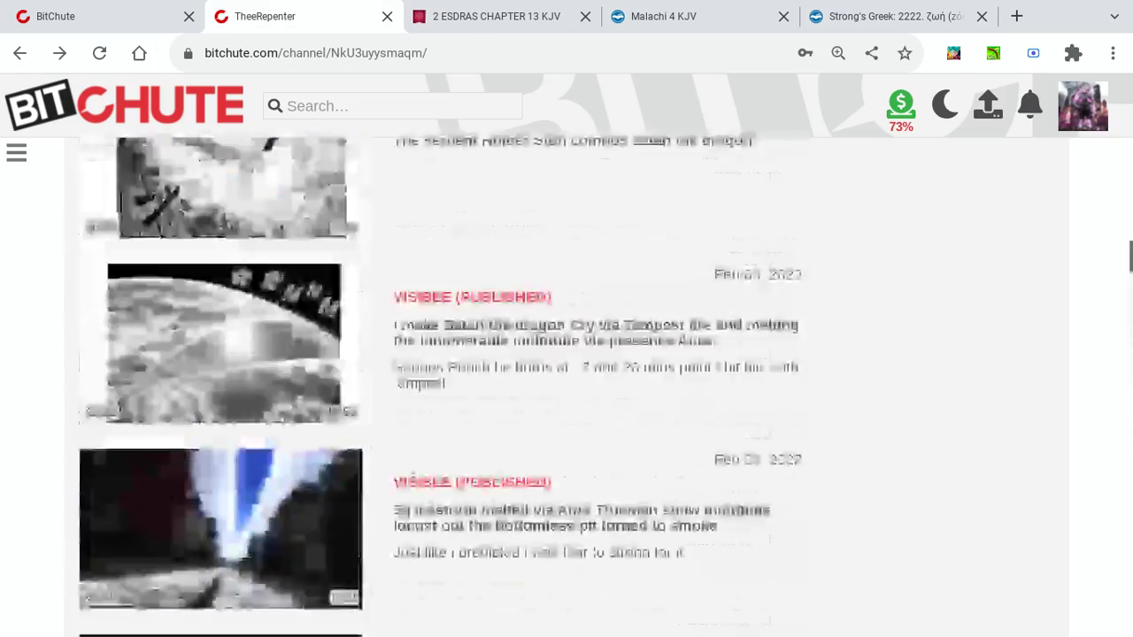
pyautogui.scroll(3, 566, 354)
pyautogui.scroll(4, 566, 354)
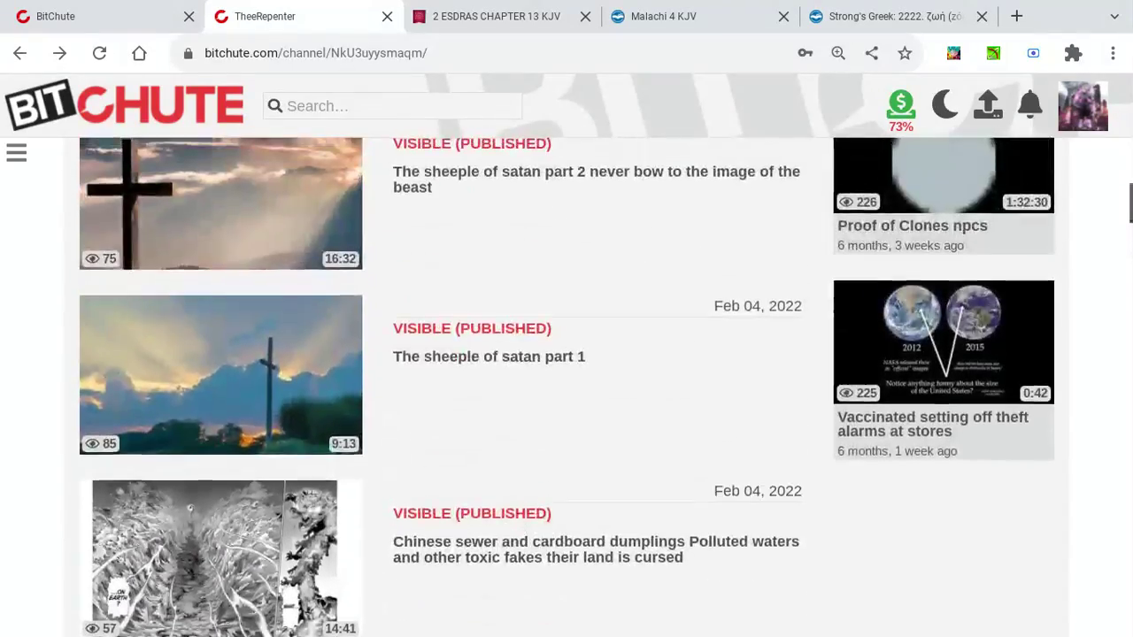
pyautogui.scroll(-6, 566, 354)
pyautogui.scroll(-2, 566, 354)
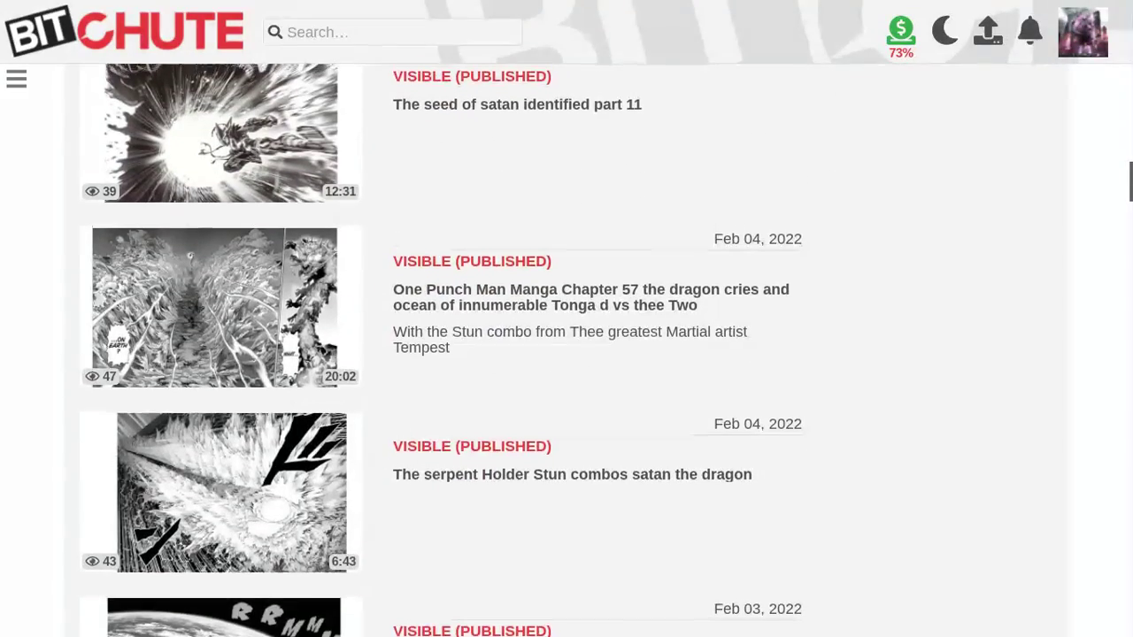
pyautogui.scroll(5, 567, 354)
pyautogui.scroll(5, 567, 355)
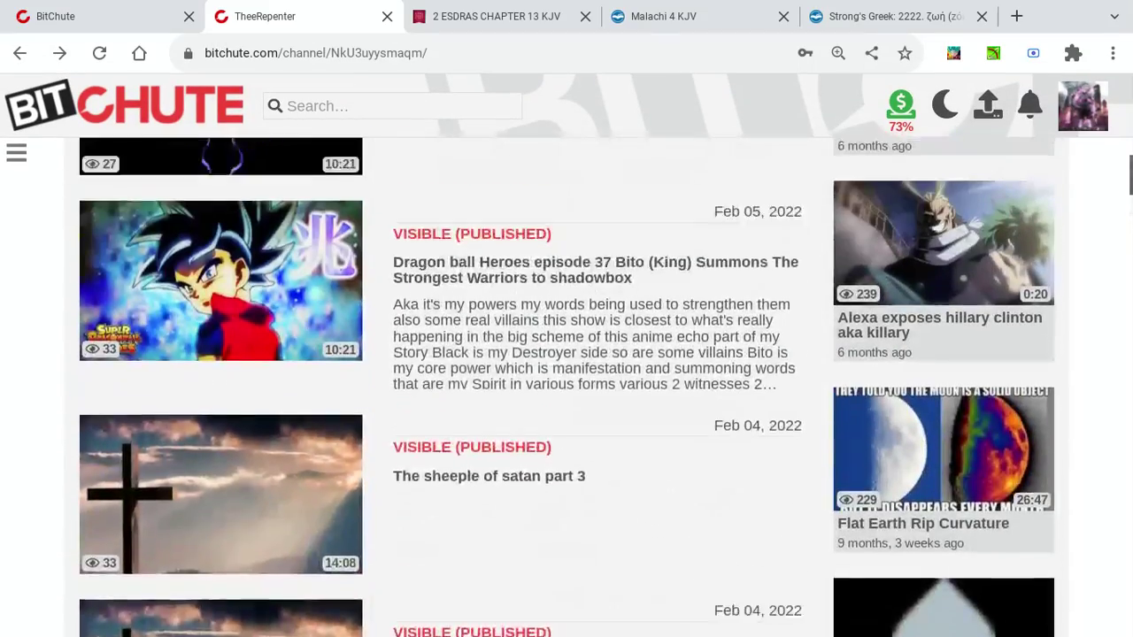
pyautogui.scroll(3, 566, 354)
pyautogui.scroll(2, 566, 354)
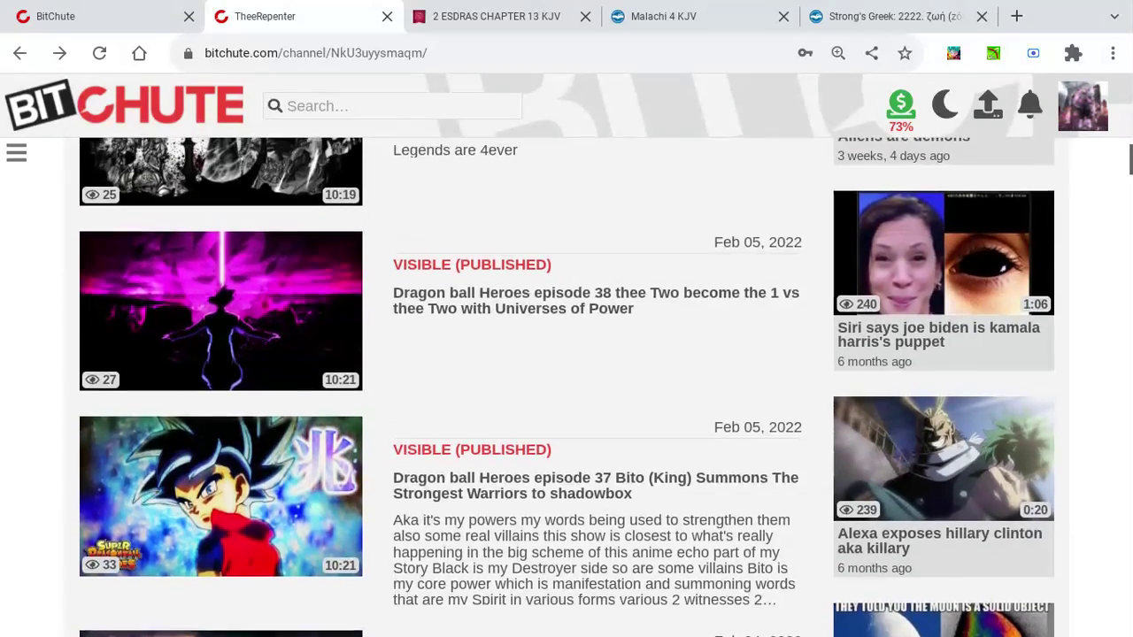
pyautogui.scroll(4, 566, 354)
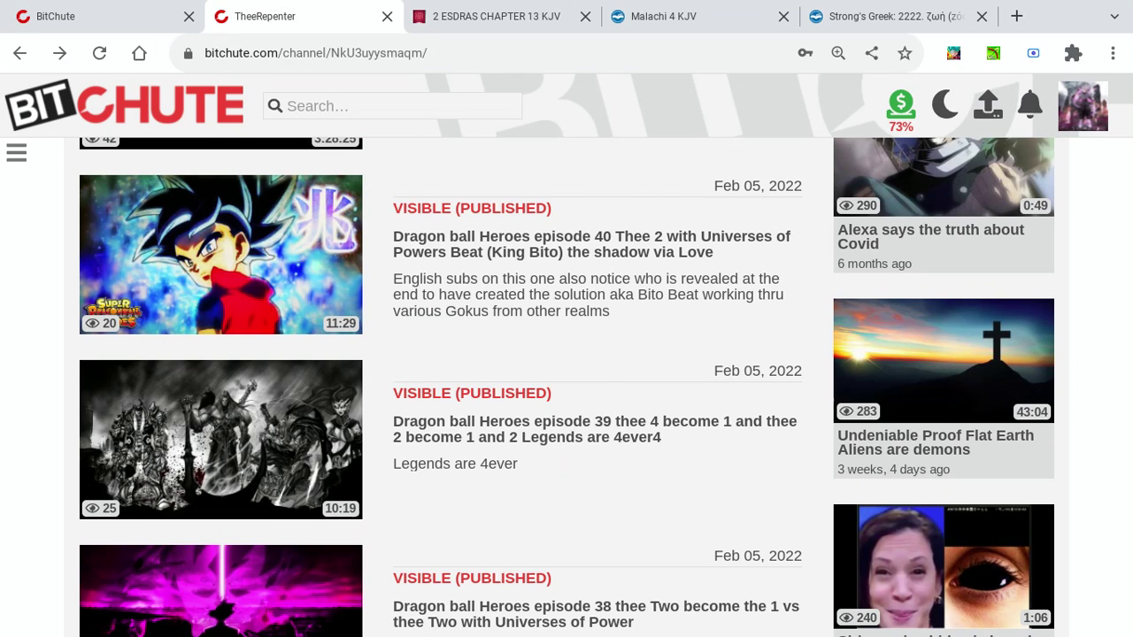
pyautogui.scroll(-4, 567, 354)
pyautogui.scroll(-1, 567, 354)
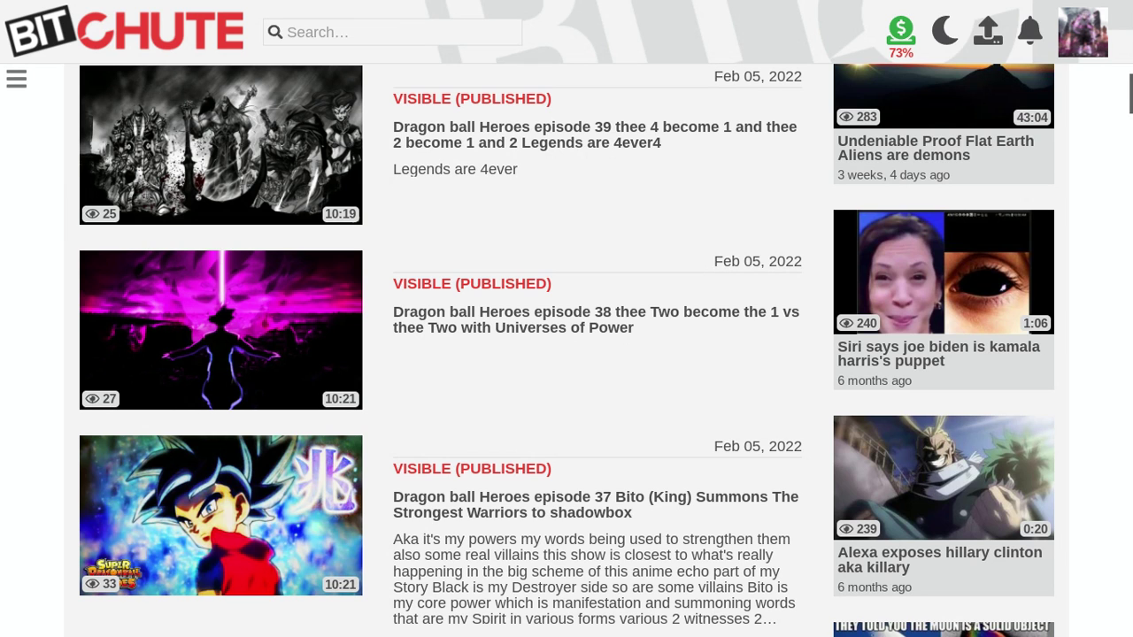
pyautogui.scroll(-3, 567, 354)
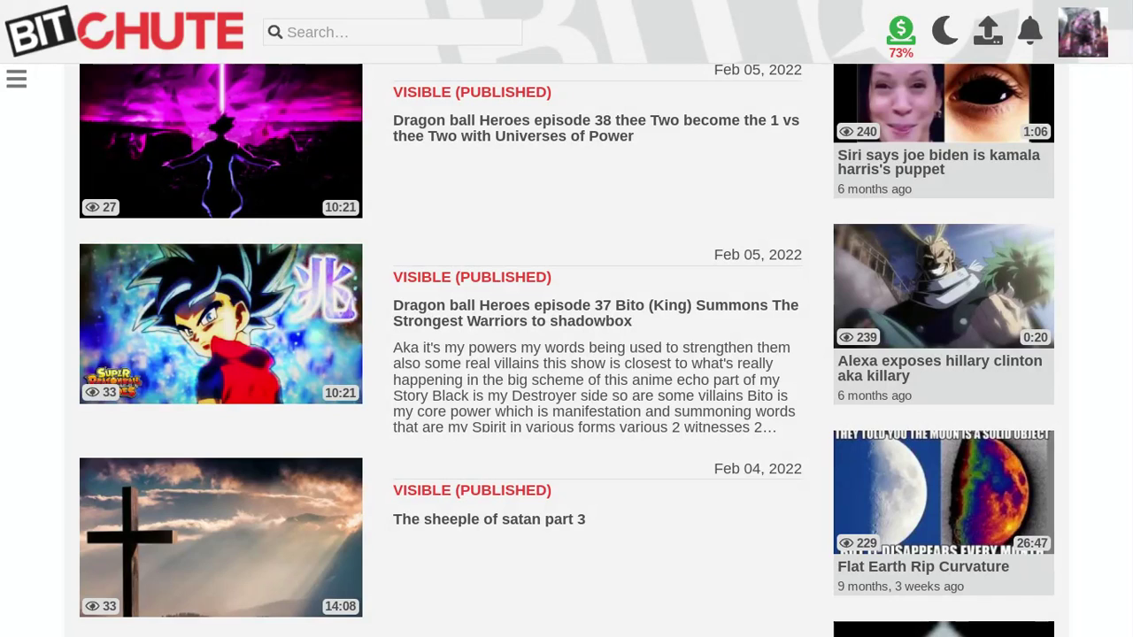
pyautogui.scroll(5, 566, 354)
pyautogui.scroll(3, 566, 354)
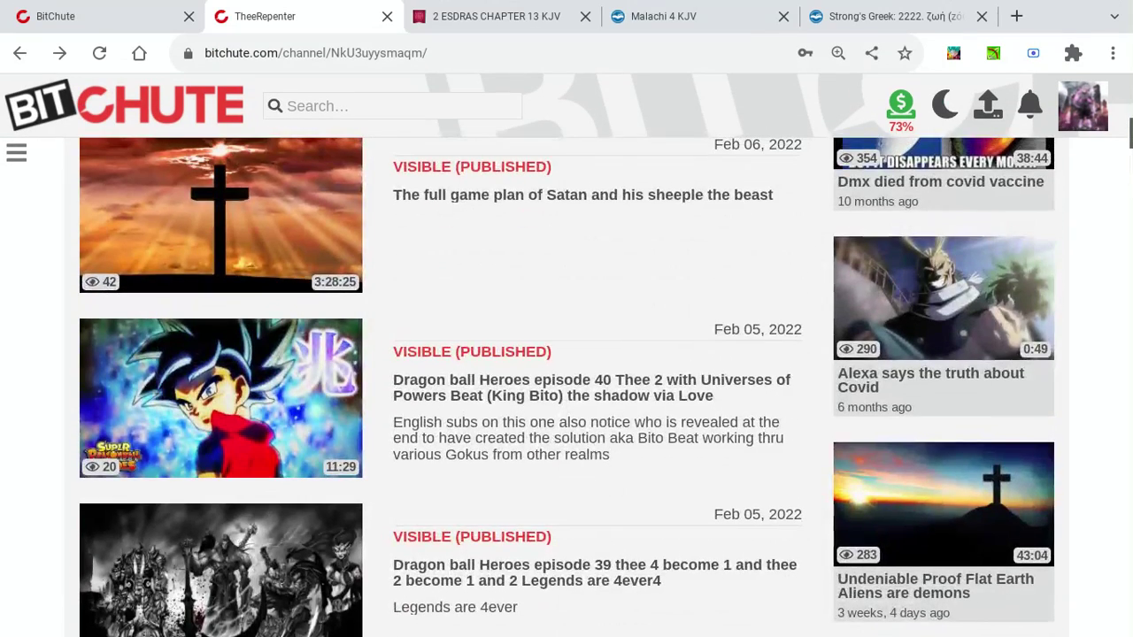
# Pass through Malachi 4 and the zoé entry to John 1 interlinear, then BitChute home.
pyautogui.click(664, 16)
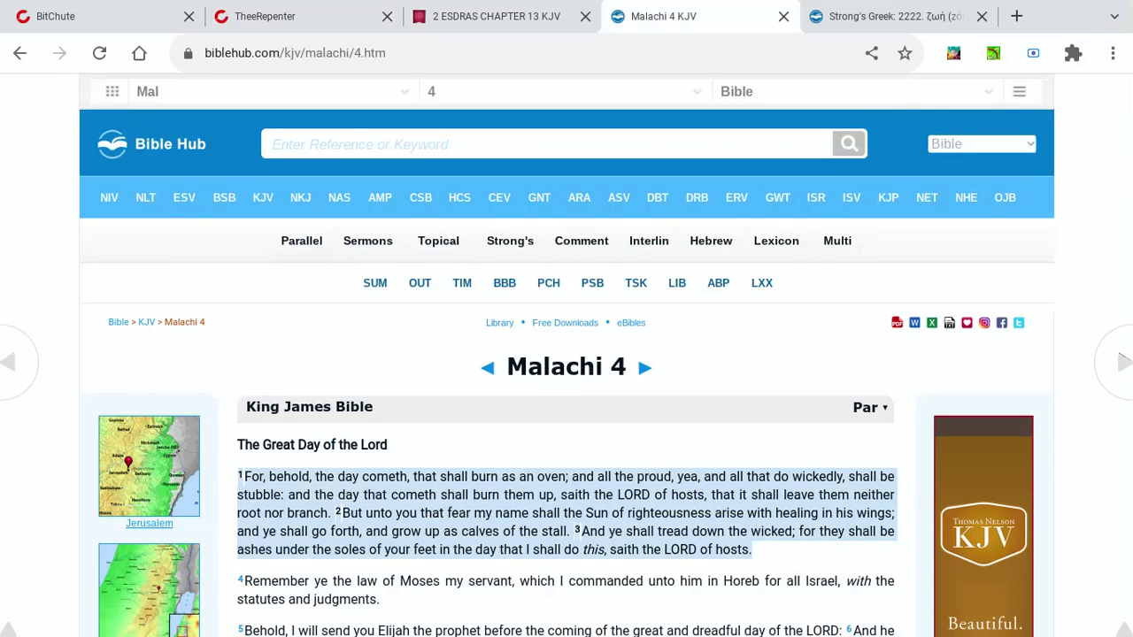
pyautogui.hotkey('ctrl', 'Tab')
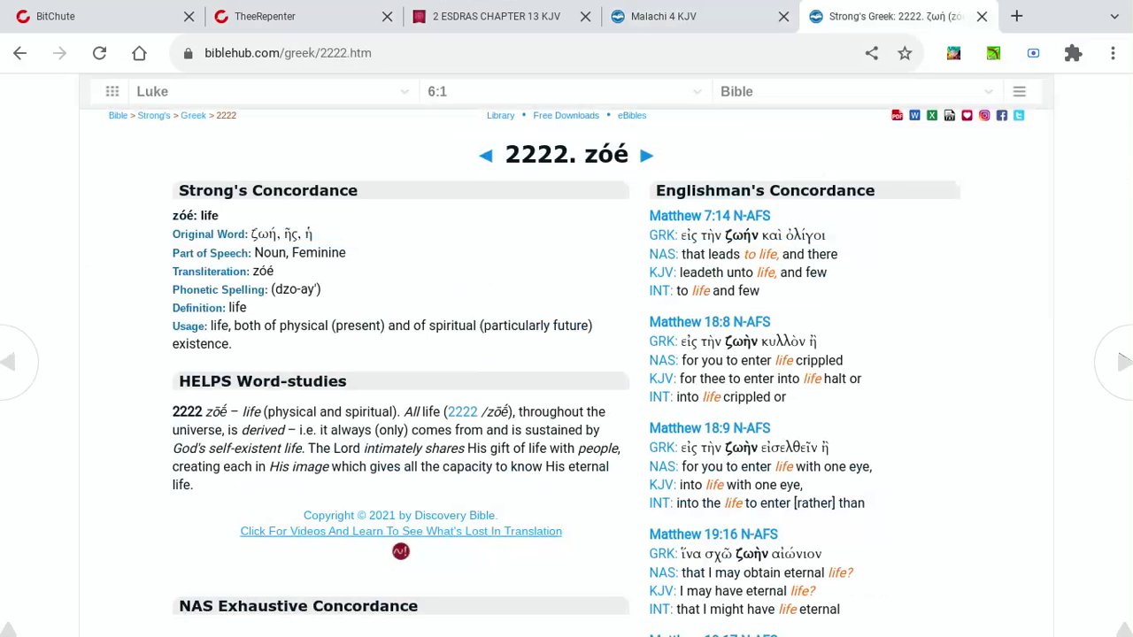
pyautogui.hotkey('alt', 'Left')
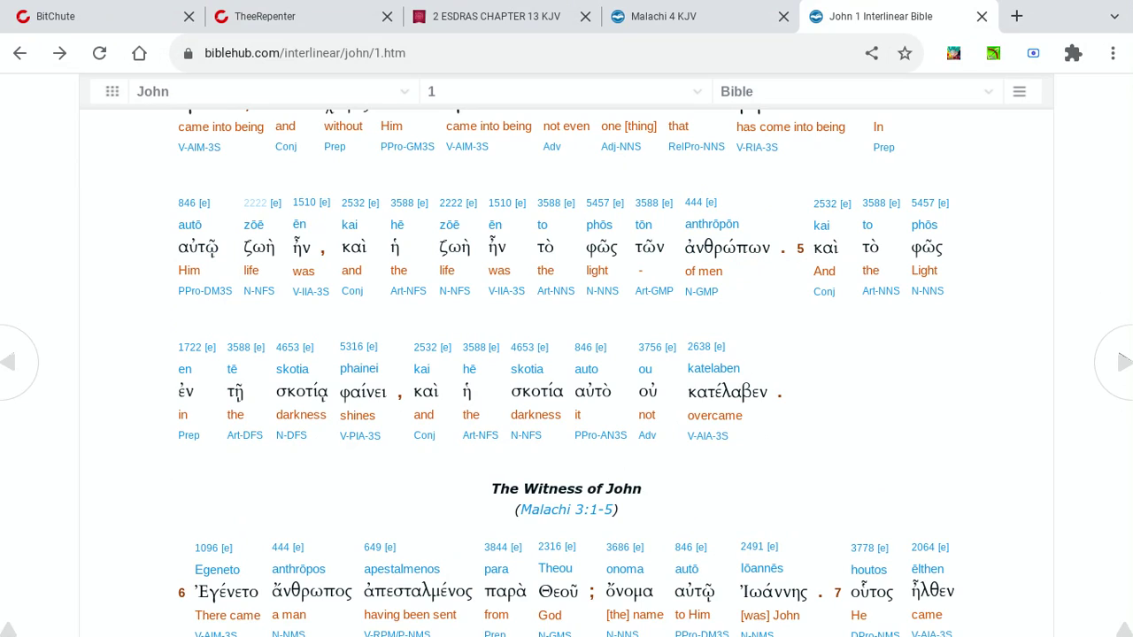
pyautogui.hotkey('ctrl', '1')
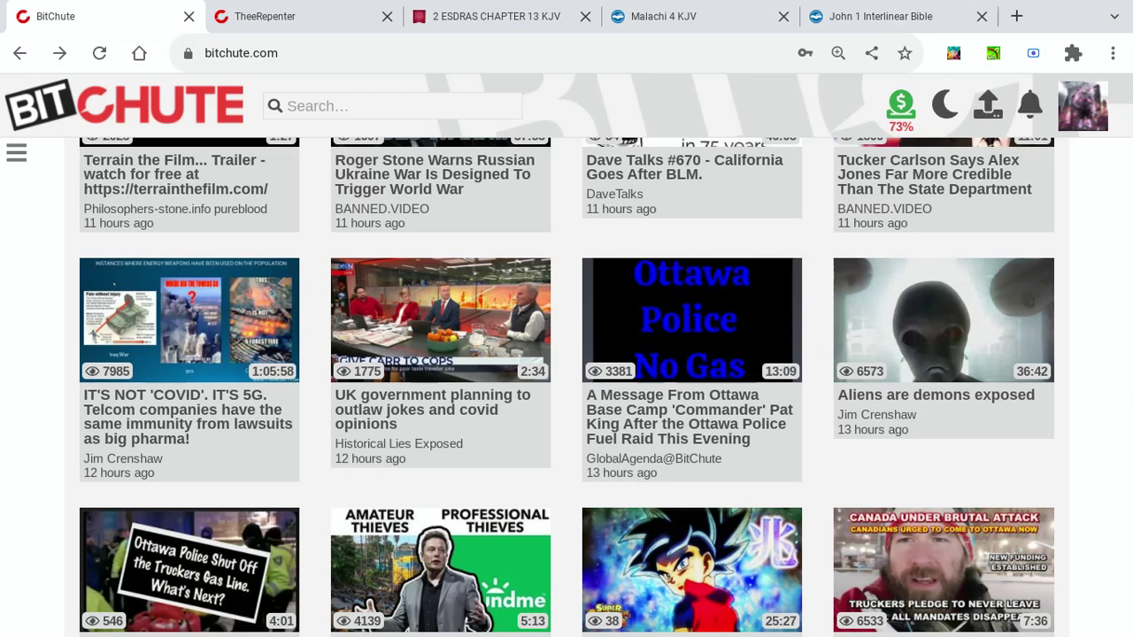
pyautogui.scroll(-4, 566, 354)
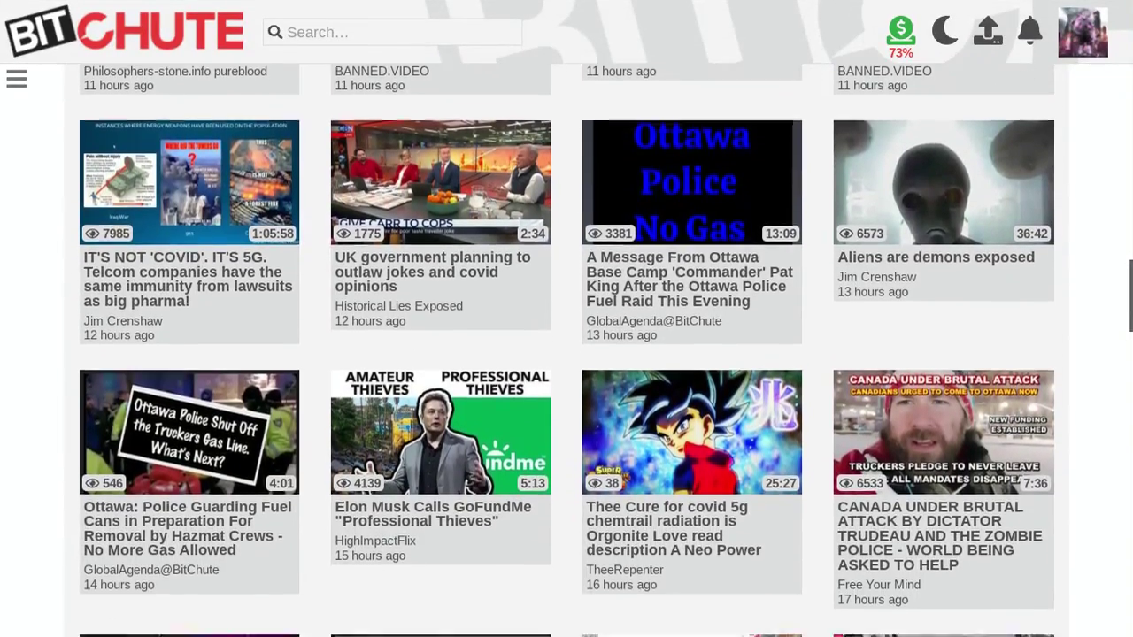
pyautogui.scroll(-1, 567, 354)
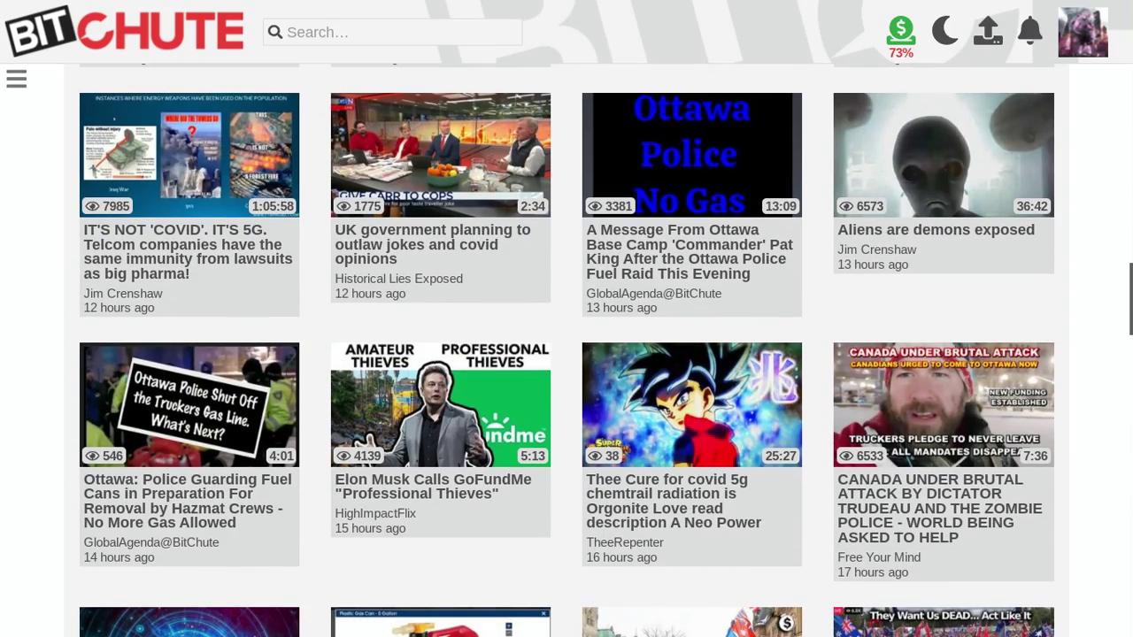
pyautogui.scroll(-3, 566, 355)
pyautogui.scroll(-2, 566, 354)
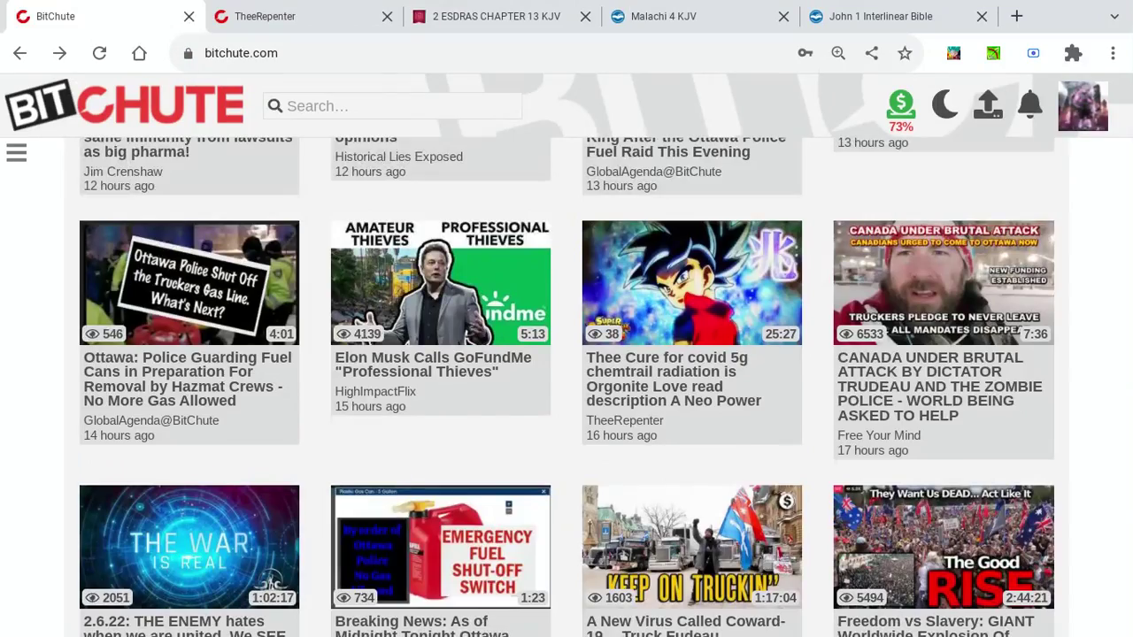
# Return to TheeRepenter's list at Dragon ball Heroes episodes 38–40 and exit fullscreen.
pyautogui.click(265, 16)
pyautogui.scroll(5, 566, 355)
pyautogui.scroll(4, 567, 354)
pyautogui.scroll(-5, 567, 354)
pyautogui.scroll(-3, 566, 354)
pyautogui.scroll(-2, 567, 354)
pyautogui.scroll(-2, 566, 354)
pyautogui.scroll(-1, 567, 354)
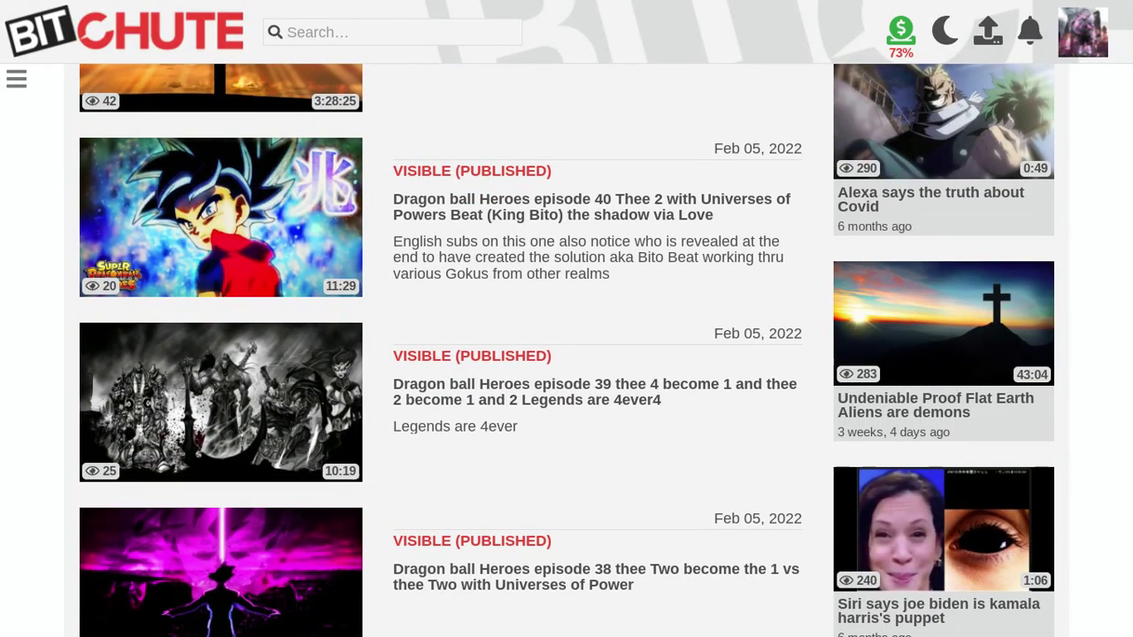
pyautogui.scroll(-1, 566, 354)
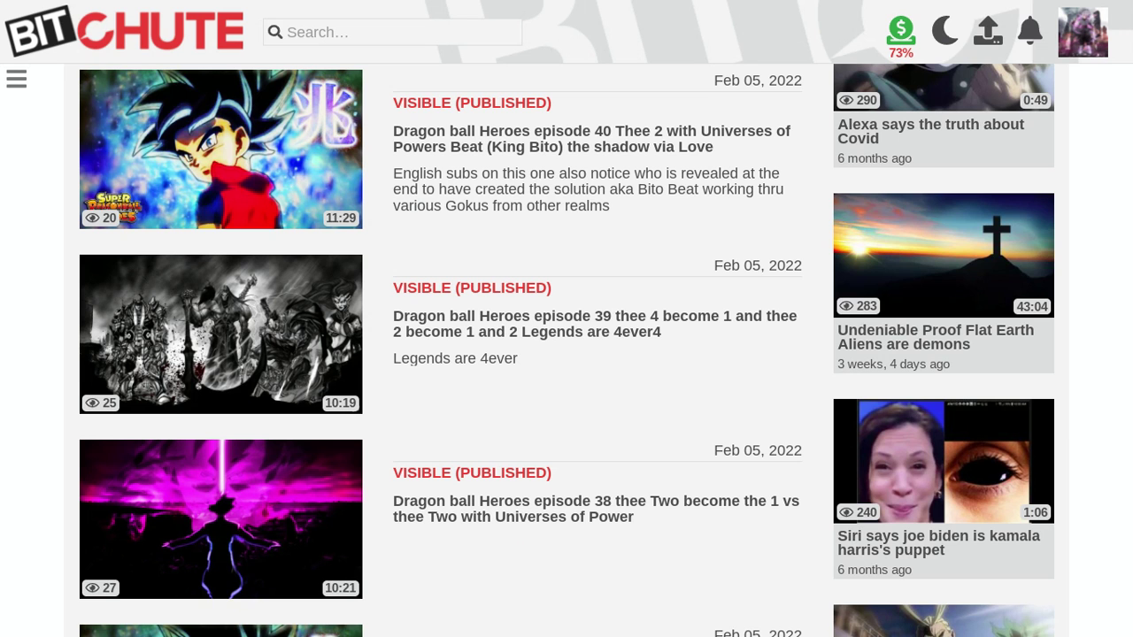
pyautogui.press('F11')
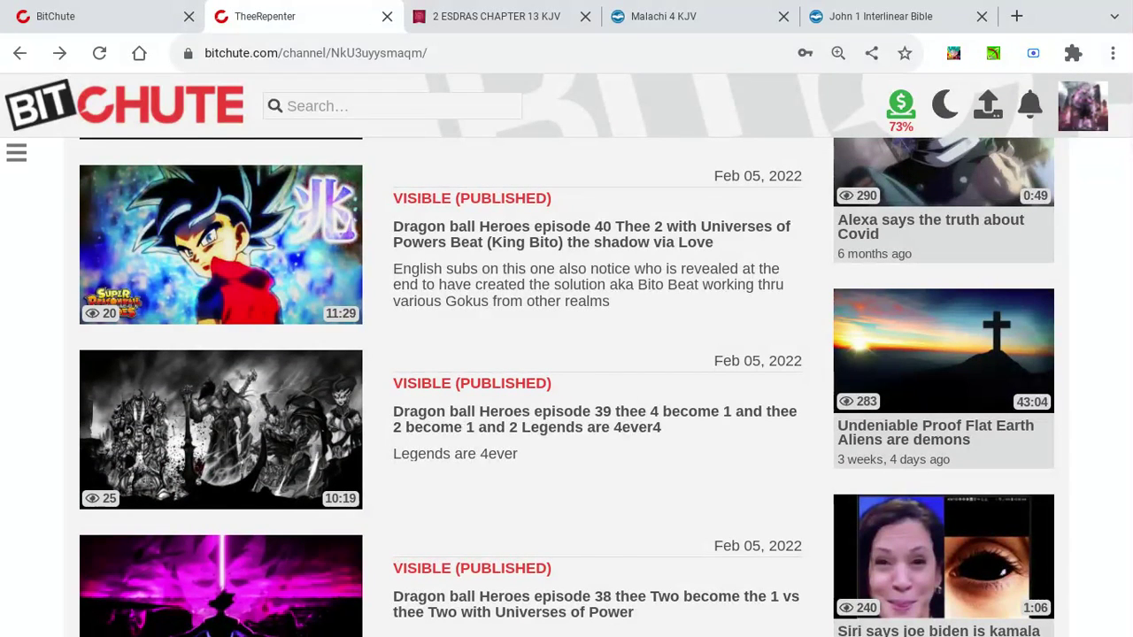
# Return to fullscreen to read 2 Esdras 13, verses 3–12.
pyautogui.press('F11')
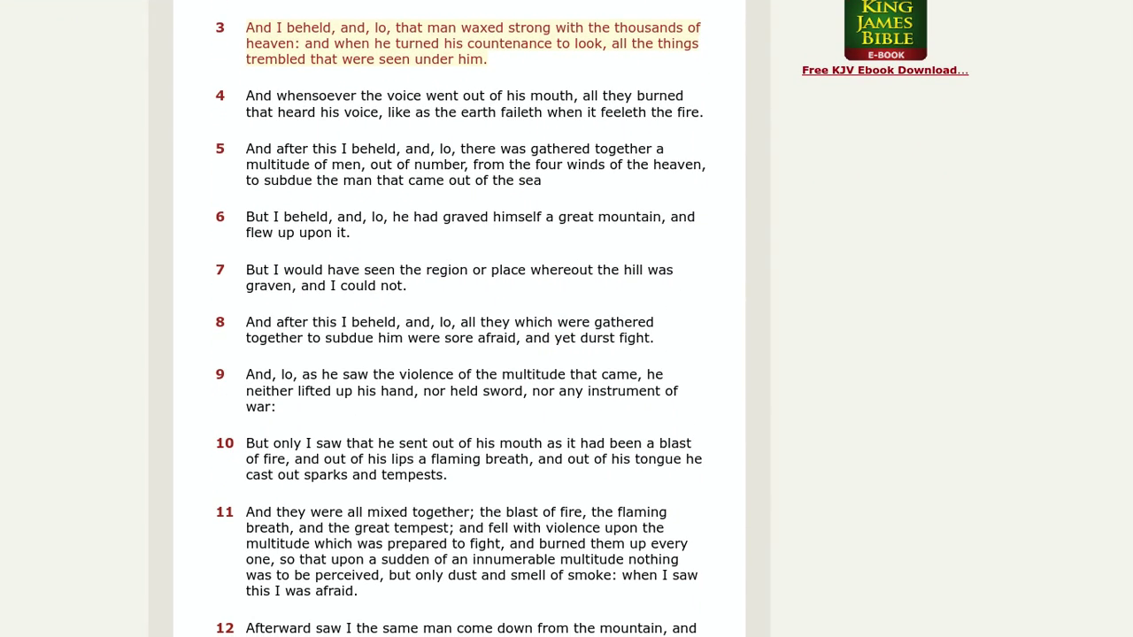
# Read Malachi 4 verses 1–3, then return to the 2 Esdras 13 KJV tab.
pyautogui.hotkey('ctrl', 'Tab')
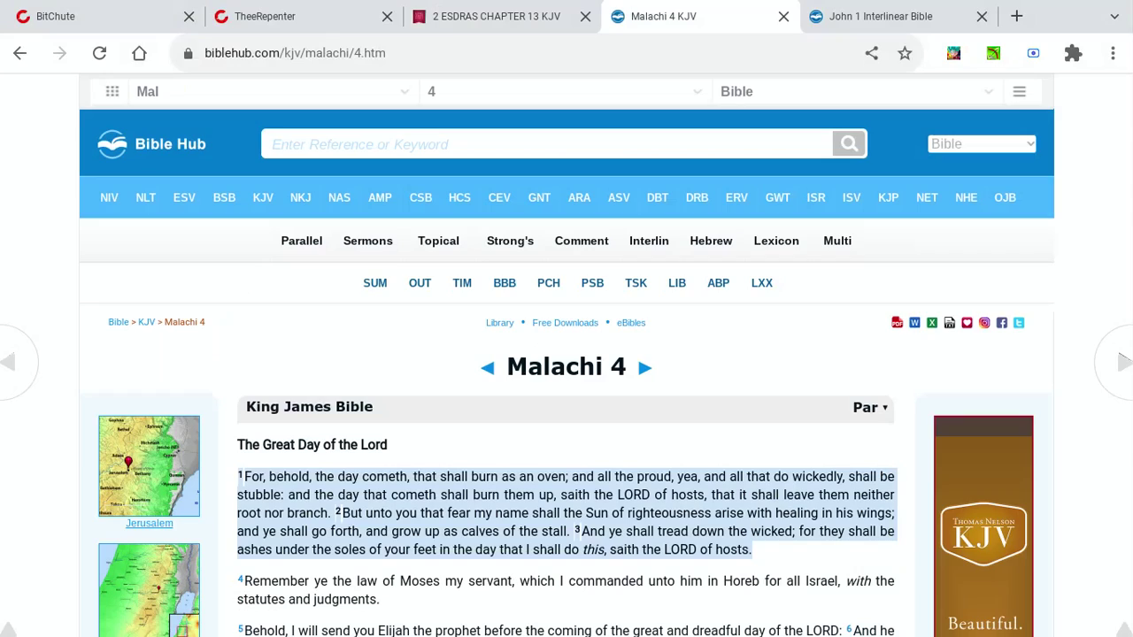
pyautogui.scroll(-3, 566, 399)
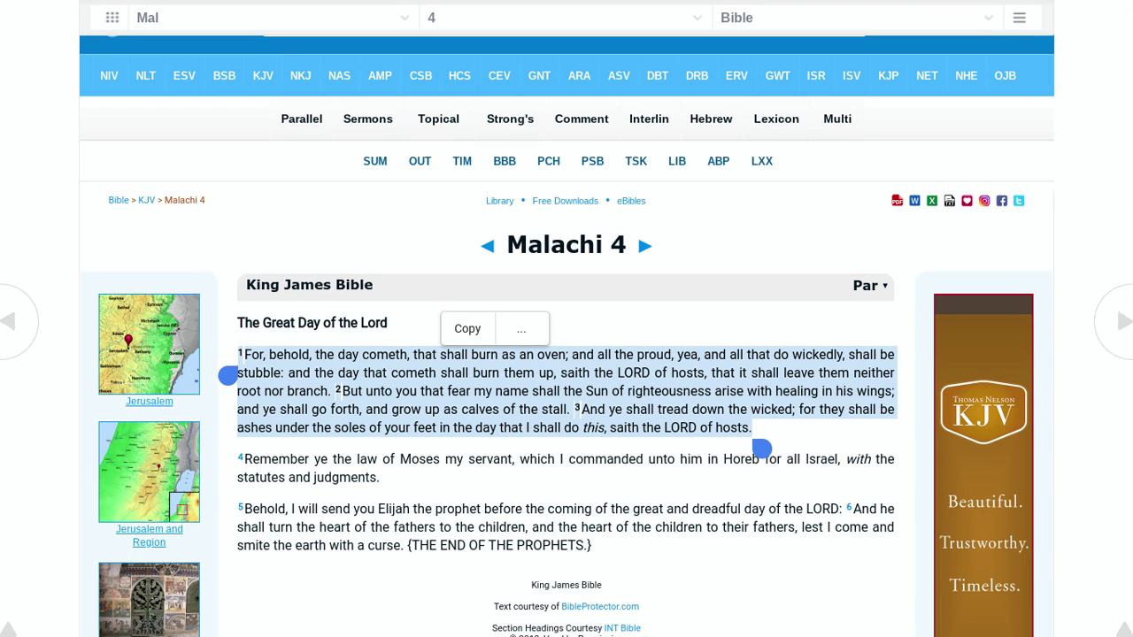
pyautogui.scroll(3, 567, 354)
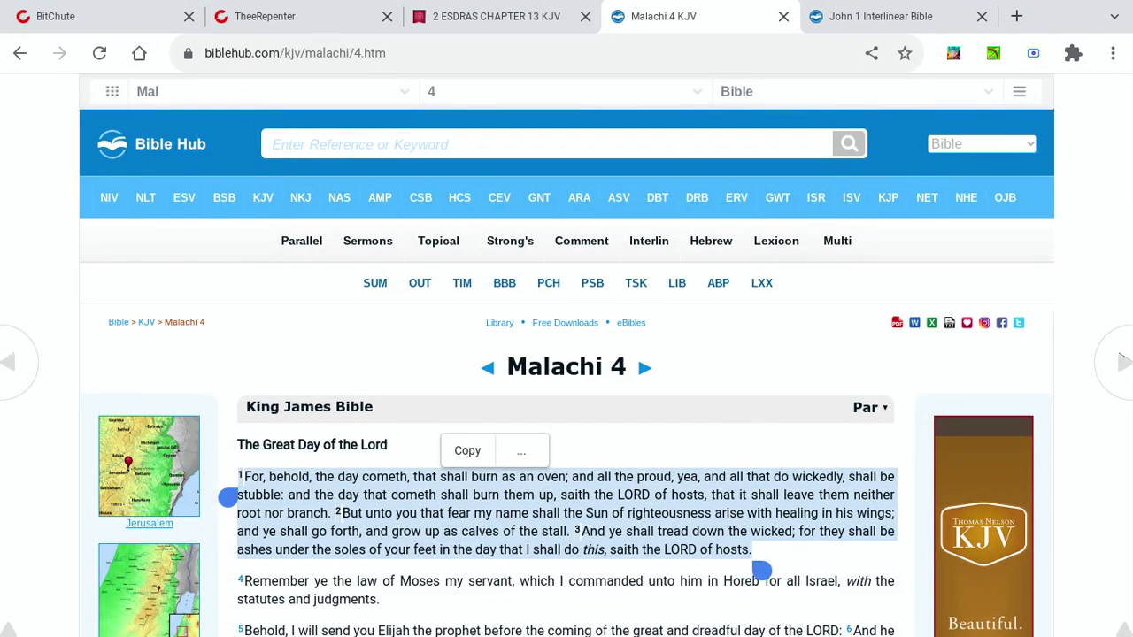
pyautogui.click(496, 16)
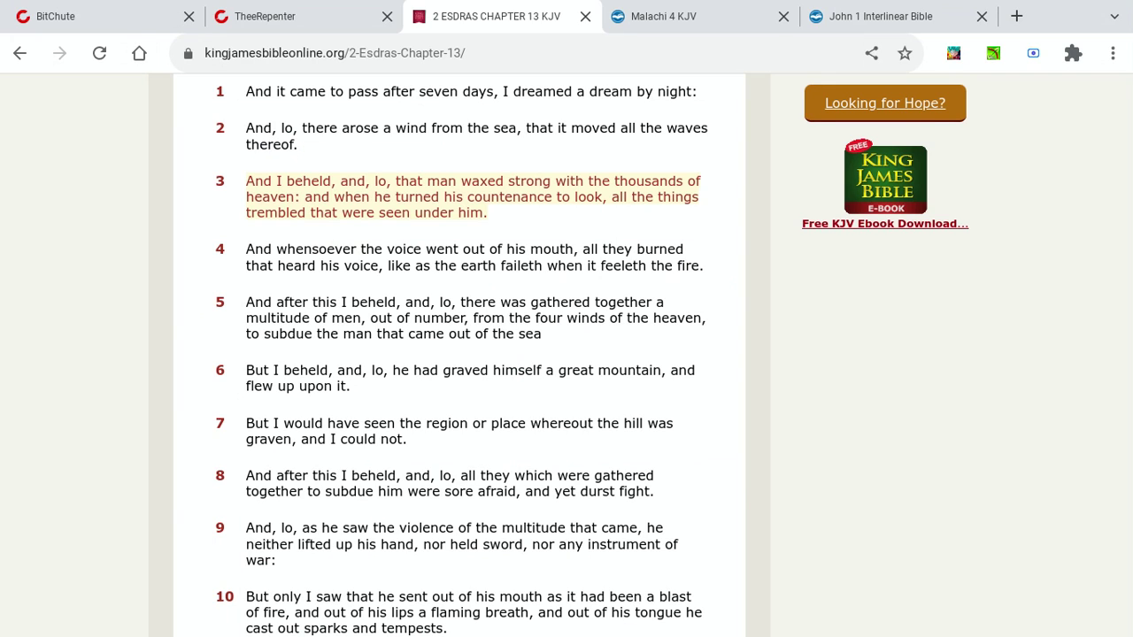
# Switch to the BitChute home feed, then open TheeRepenter's channel page to browse its videos.
pyautogui.click(55, 16)
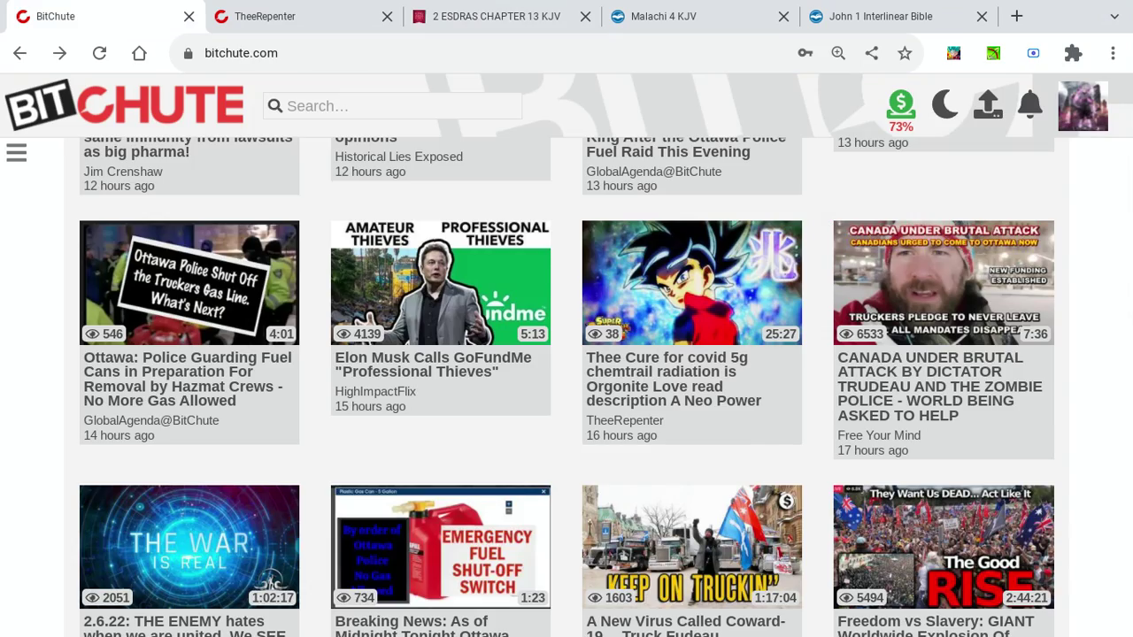
pyautogui.click(265, 16)
pyautogui.scroll(10, 567, 354)
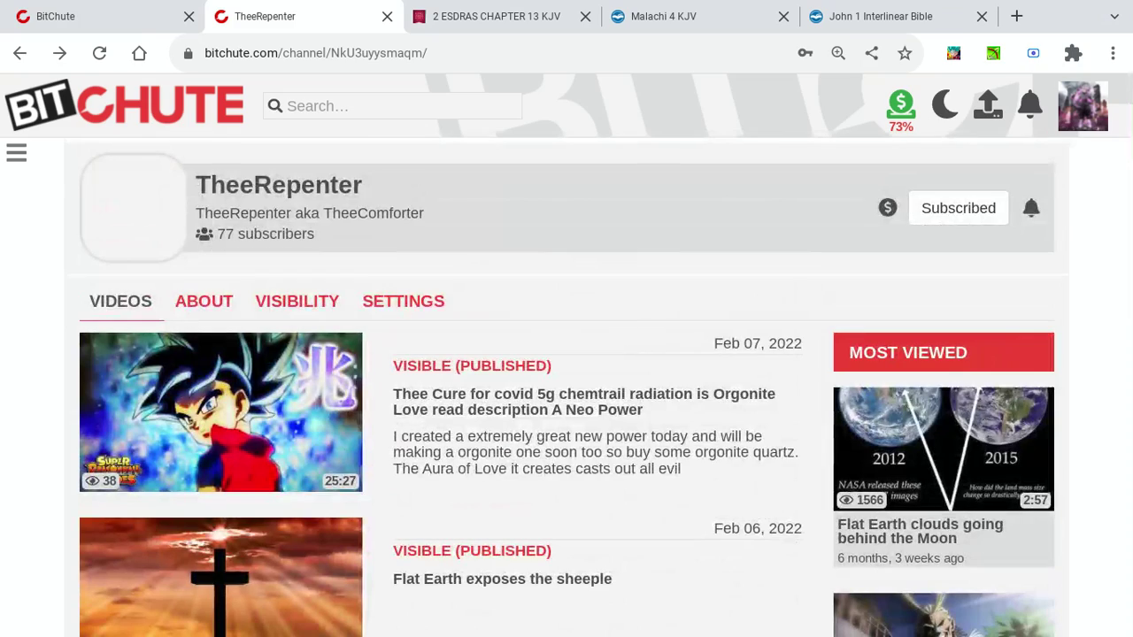
pyautogui.scroll(-5, 566, 354)
pyautogui.scroll(-5, 566, 354)
pyautogui.scroll(-5, 567, 354)
pyautogui.scroll(-5, 566, 354)
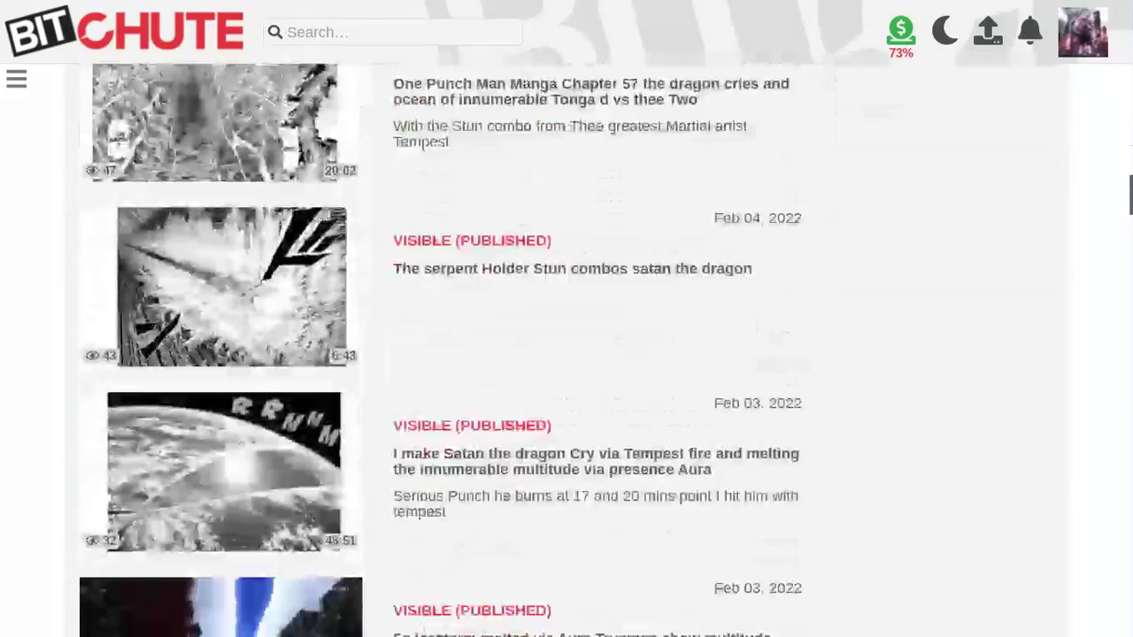
pyautogui.scroll(-5, 567, 354)
pyautogui.scroll(-5, 566, 354)
pyautogui.scroll(-4, 566, 354)
pyautogui.scroll(-2, 567, 354)
pyautogui.scroll(-5, 567, 354)
pyautogui.scroll(-5, 566, 354)
pyautogui.scroll(-5, 567, 354)
pyautogui.scroll(-3, 567, 354)
pyautogui.scroll(-2, 567, 354)
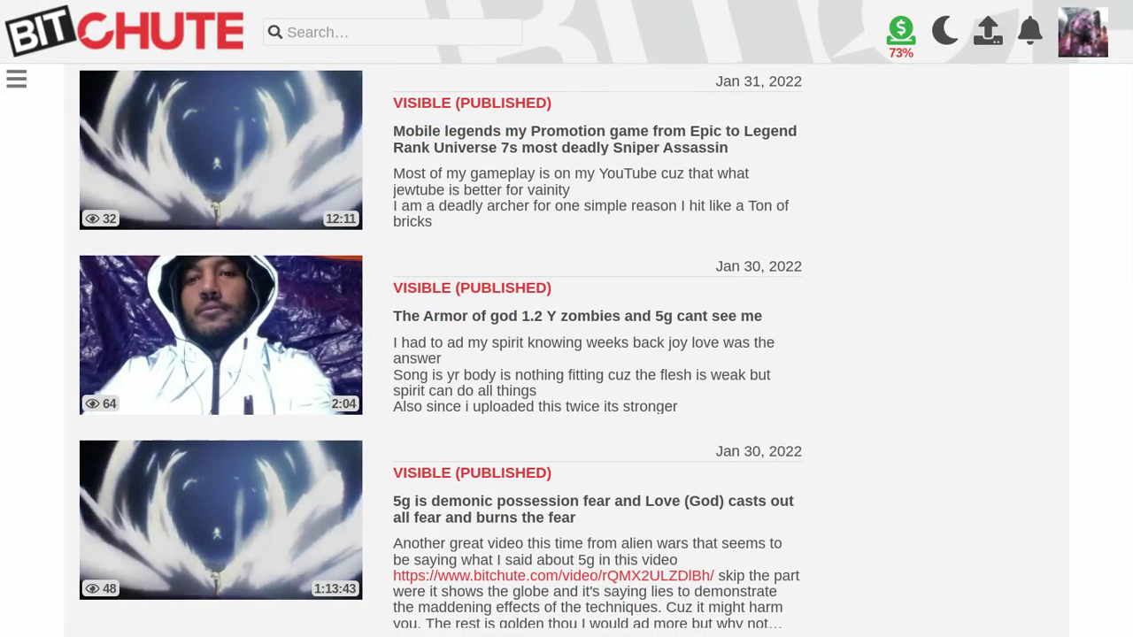
pyautogui.scroll(3, 567, 354)
pyautogui.scroll(3, 567, 354)
pyautogui.scroll(2, 566, 354)
pyautogui.scroll(4, 566, 354)
pyautogui.scroll(4, 566, 354)
pyautogui.scroll(1, 566, 354)
pyautogui.scroll(3, 566, 354)
pyautogui.scroll(3, 566, 354)
pyautogui.scroll(3, 567, 354)
pyautogui.scroll(4, 566, 354)
pyautogui.scroll(4, 567, 354)
pyautogui.scroll(4, 566, 354)
pyautogui.scroll(3, 567, 354)
pyautogui.scroll(2, 567, 354)
pyautogui.scroll(4, 566, 354)
pyautogui.scroll(3, 567, 354)
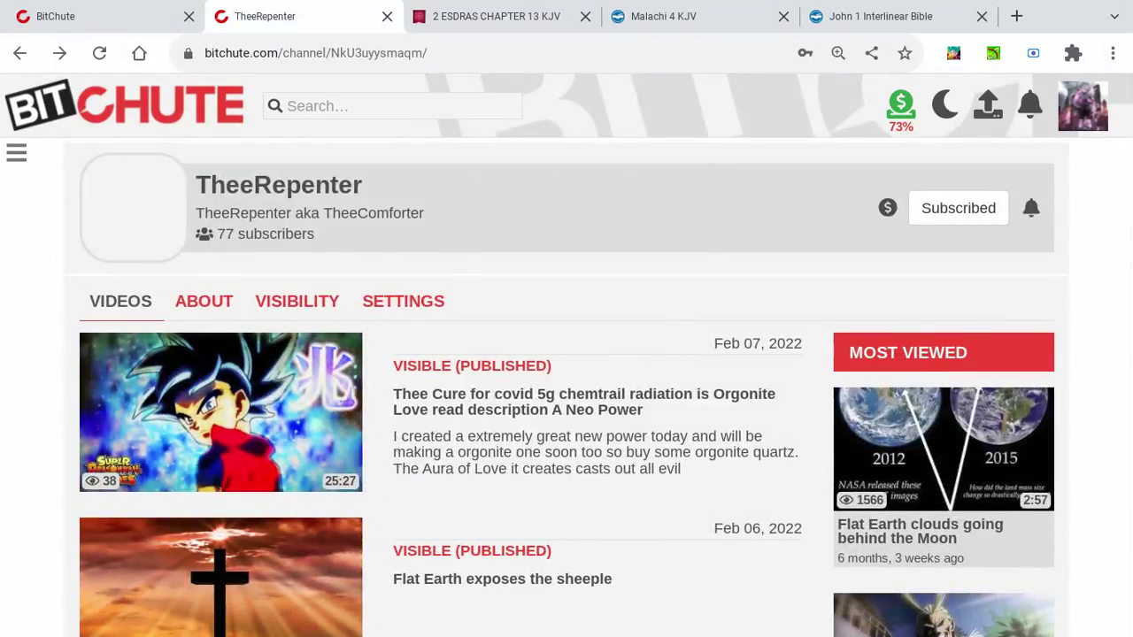
# Open Strong's Greek 2222 zóé from the John 1 interlinear and view it full screen.
pyautogui.hotkey('ctrl', 'shift', 'Tab')
pyautogui.hotkey('ctrl', 'shift', 'Tab')
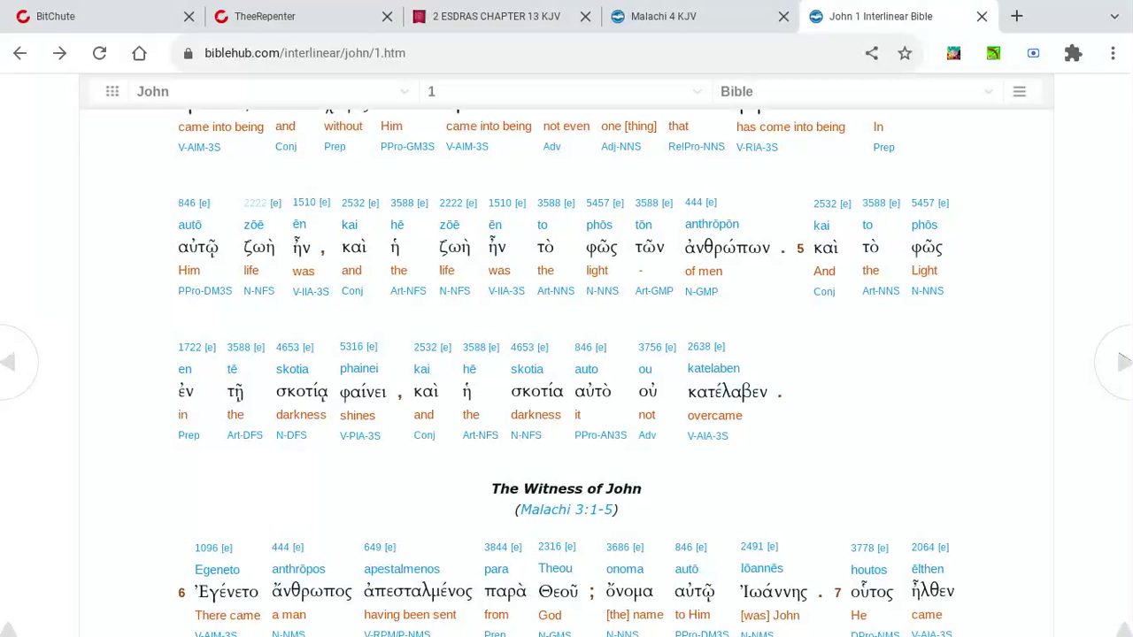
pyautogui.click(255, 203)
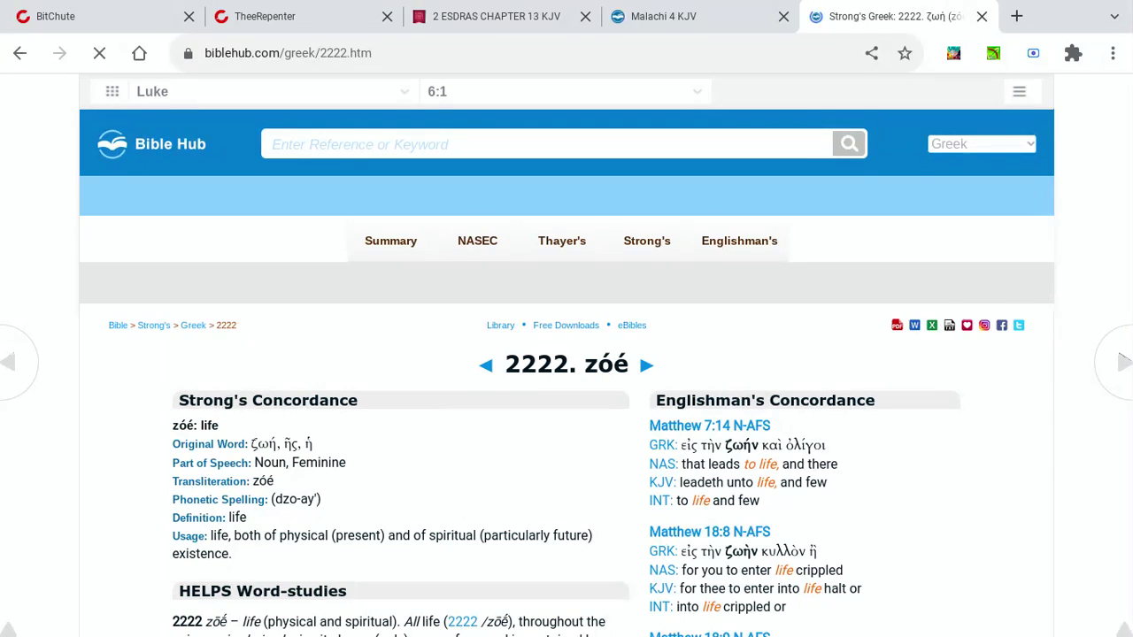
pyautogui.press('F11')
pyautogui.scroll(-2, 567, 354)
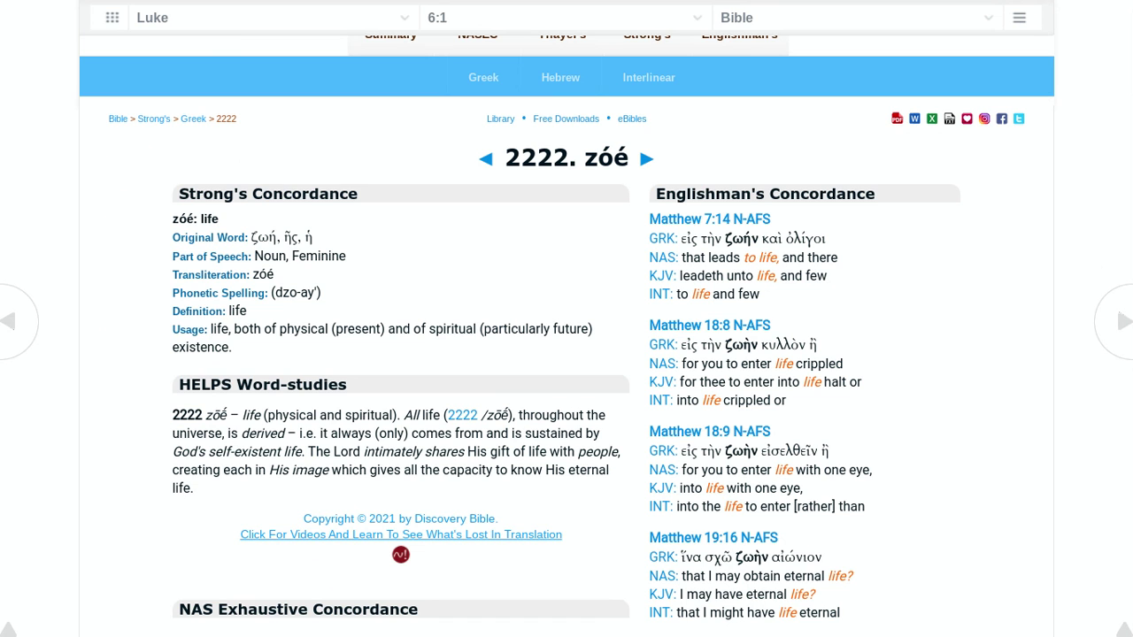
pyautogui.press('F11')
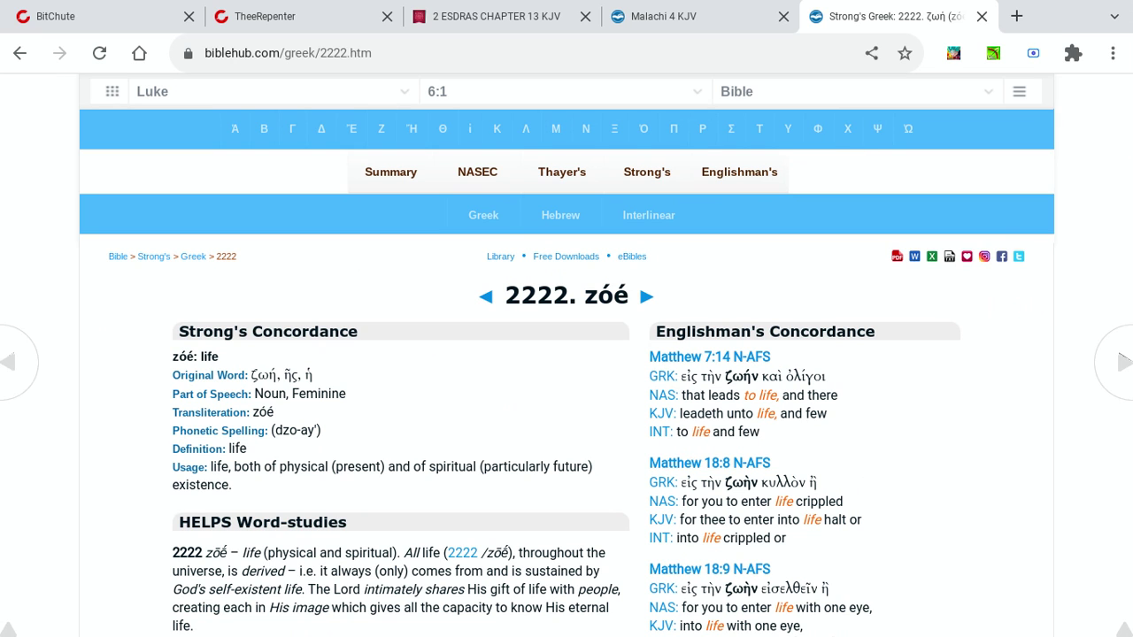
# Flip to the Malachi 4 KJV tab and back, then return to the John 1 interlinear page.
pyautogui.hotkey('ctrl', 'shift', 'Tab')
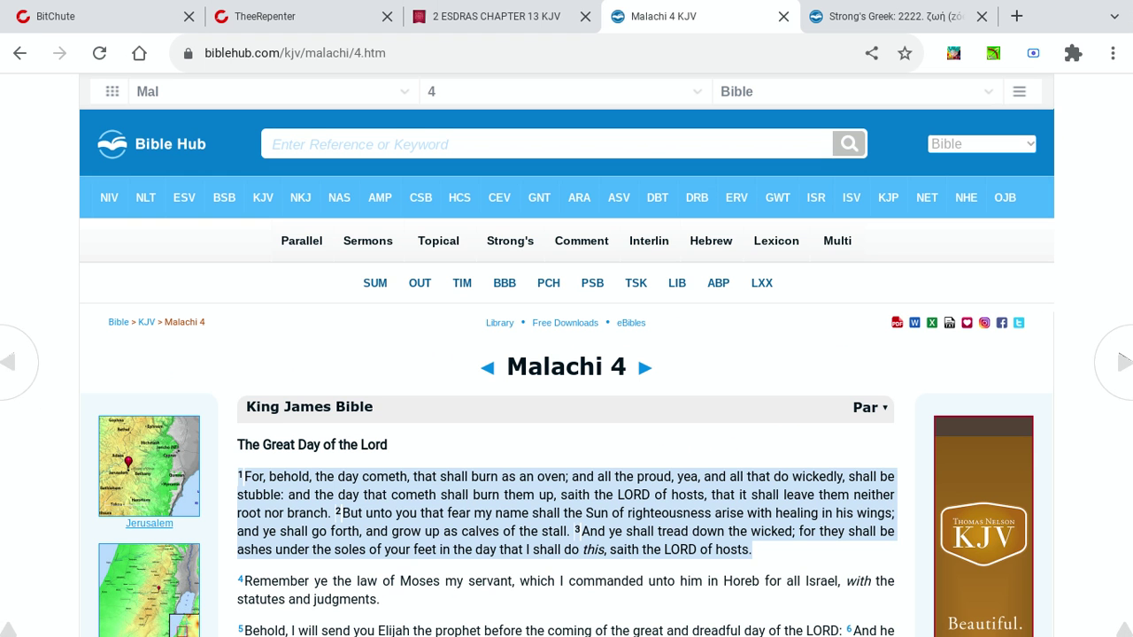
pyautogui.hotkey('ctrl', 'Tab')
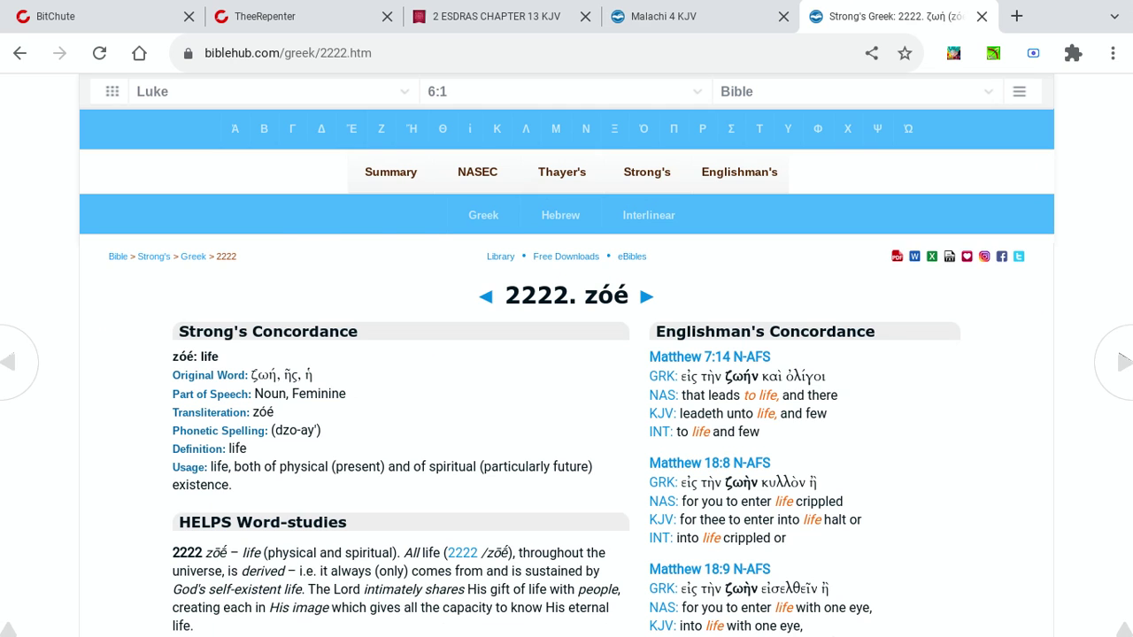
pyautogui.hotkey('ctrl', 'shift', 'Tab')
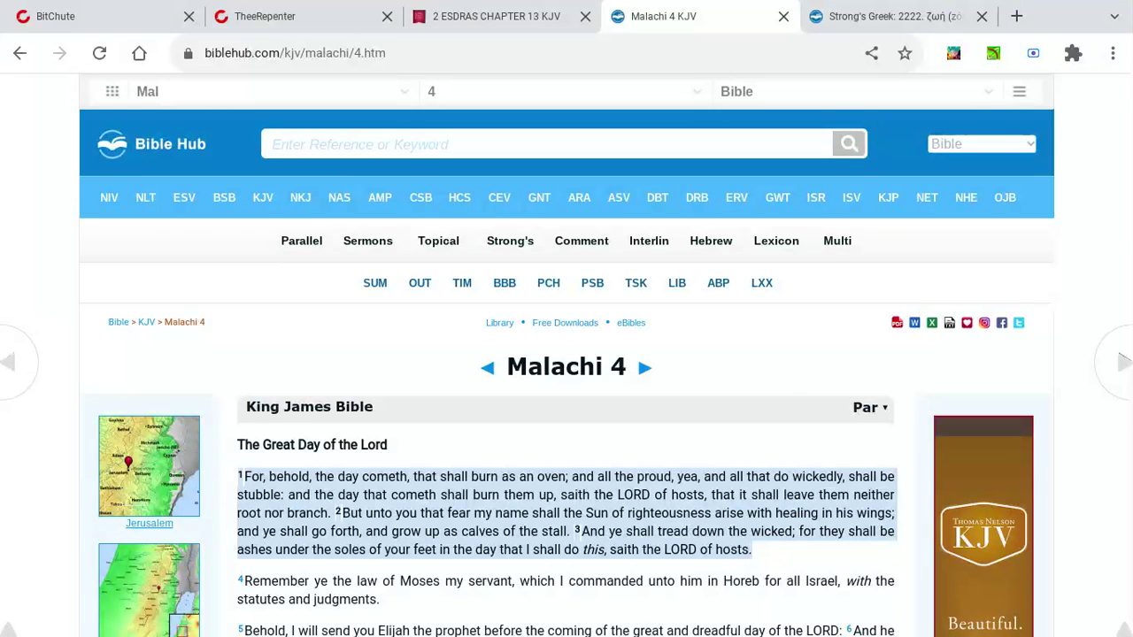
pyautogui.hotkey('ctrl', 'Tab')
pyautogui.click(20, 53)
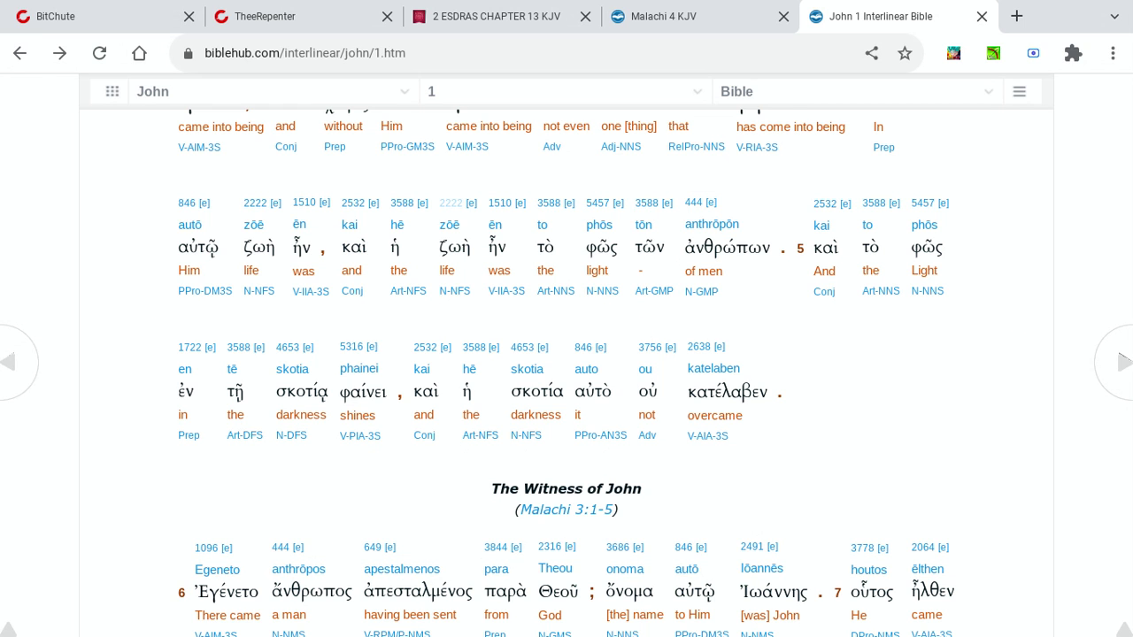
# Switch to TheeRepenter's channel tab, then to the BitChute home feed.
pyautogui.hotkey('ctrl', '2')
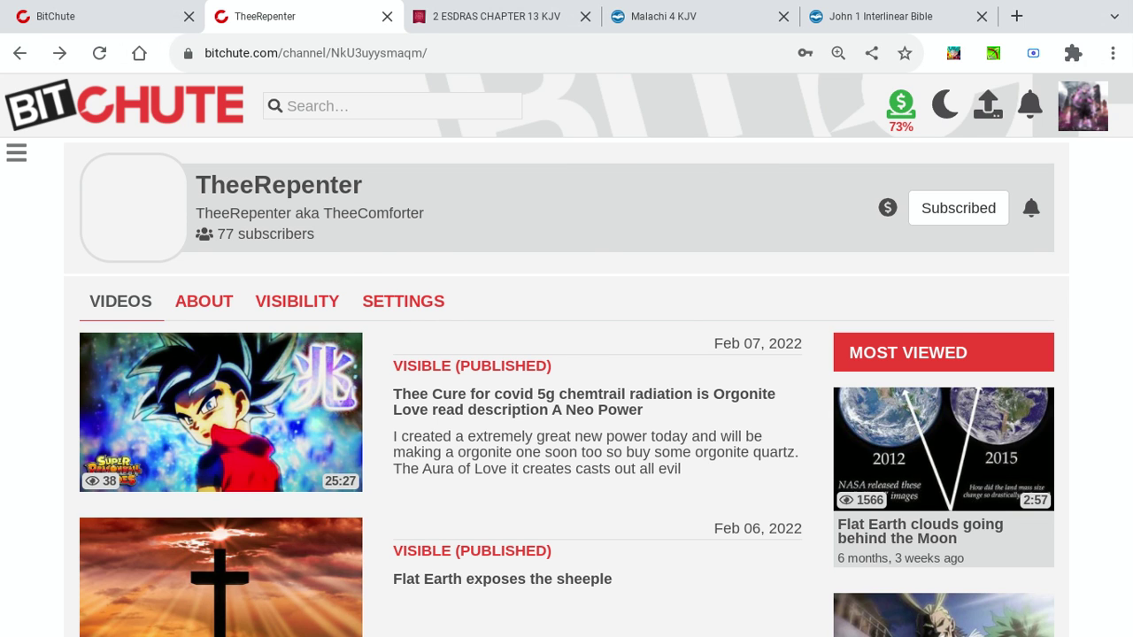
pyautogui.hotkey('ctrl', 'shift', 'Tab')
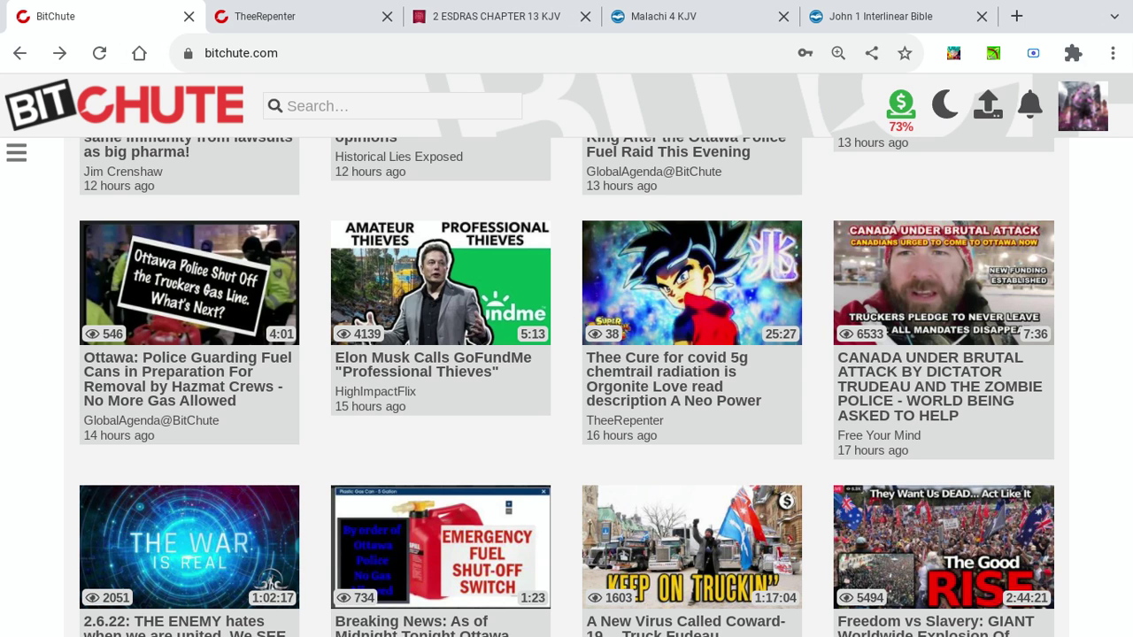
# Switch to the 2 Esdras chapter 13 tab and read its dream verses full screen.
pyautogui.hotkey('ctrl', '3')
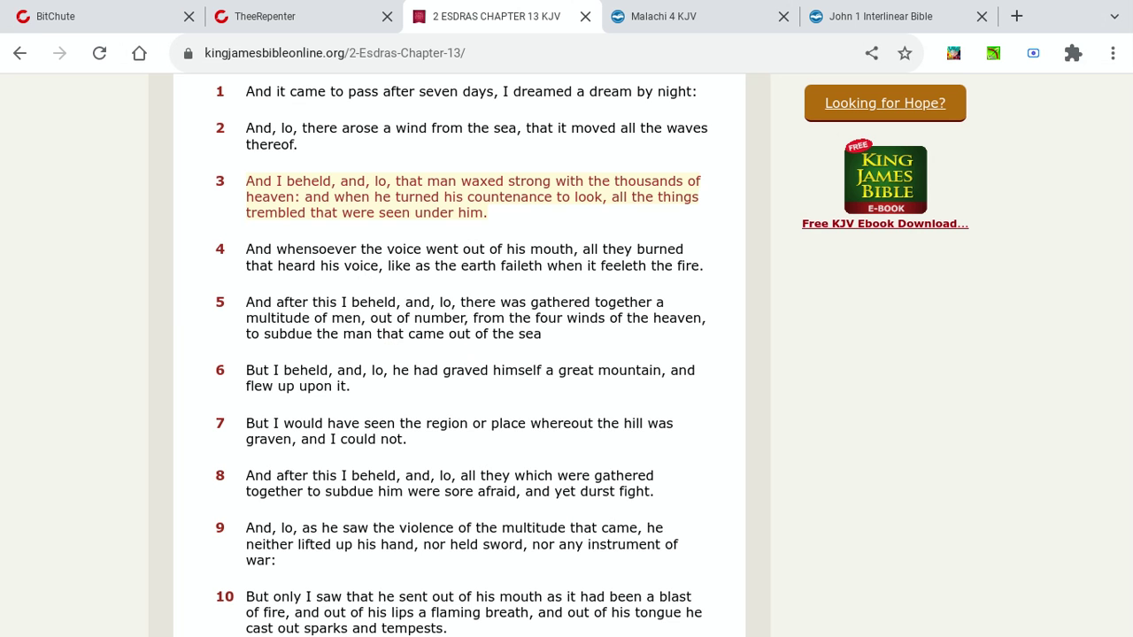
pyautogui.press('F11')
pyautogui.scroll(-2, 460, 354)
pyautogui.scroll(-1, 460, 355)
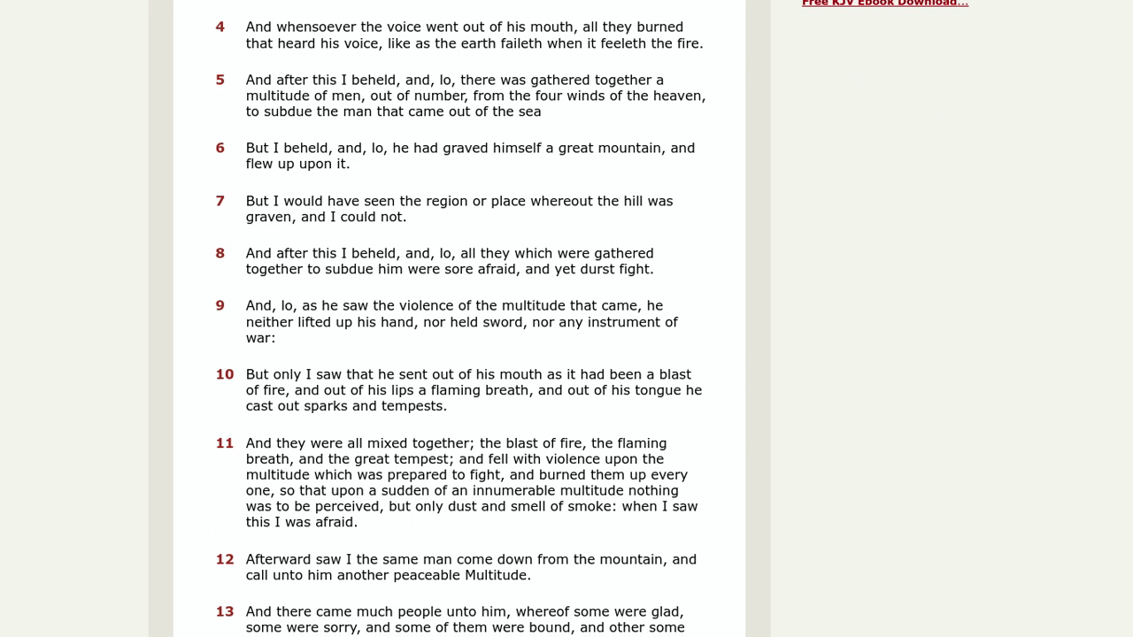
pyautogui.scroll(-3, 567, 318)
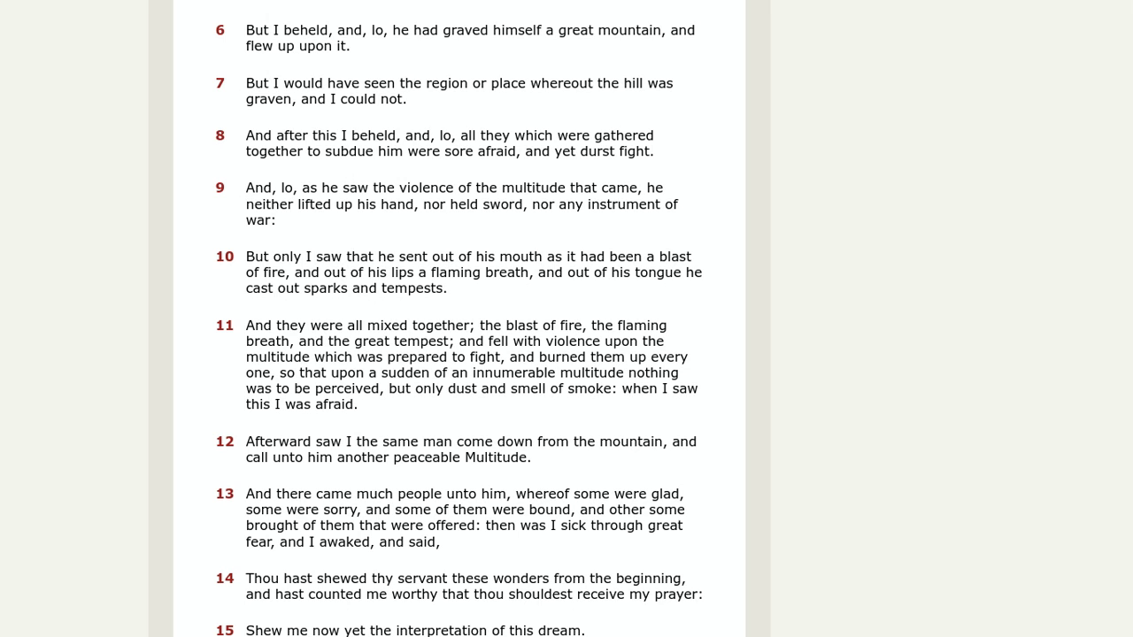
# Exit full screen, view TheeRepenter's channel and the home feed, then reopen TheeRepenter's channel.
pyautogui.press('F11')
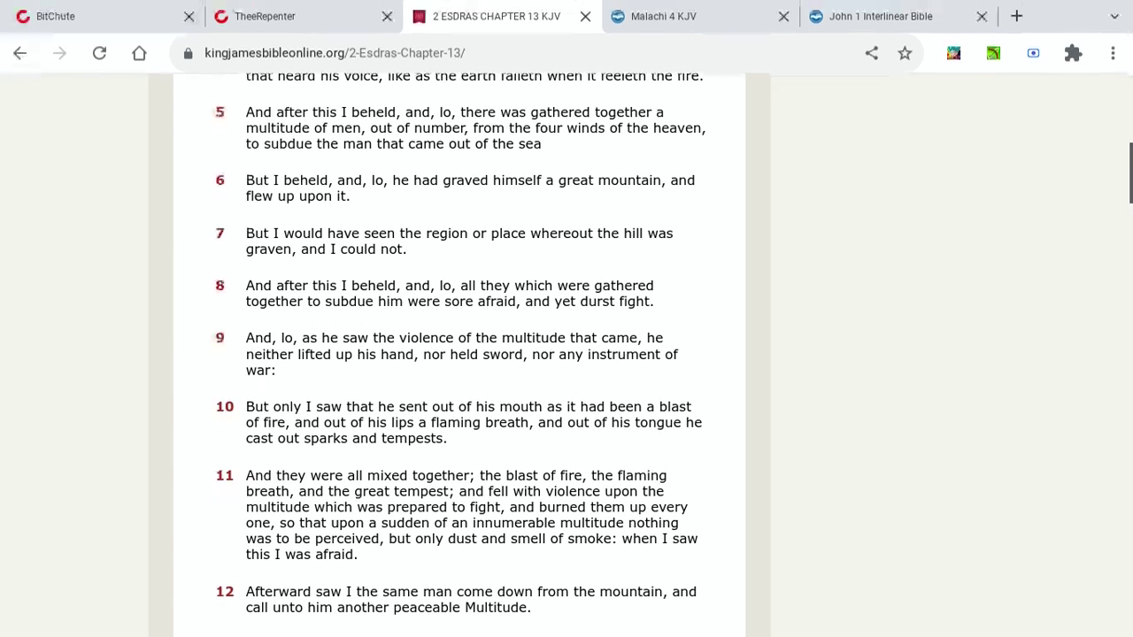
pyautogui.hotkey('ctrl', 'shift', 'Tab')
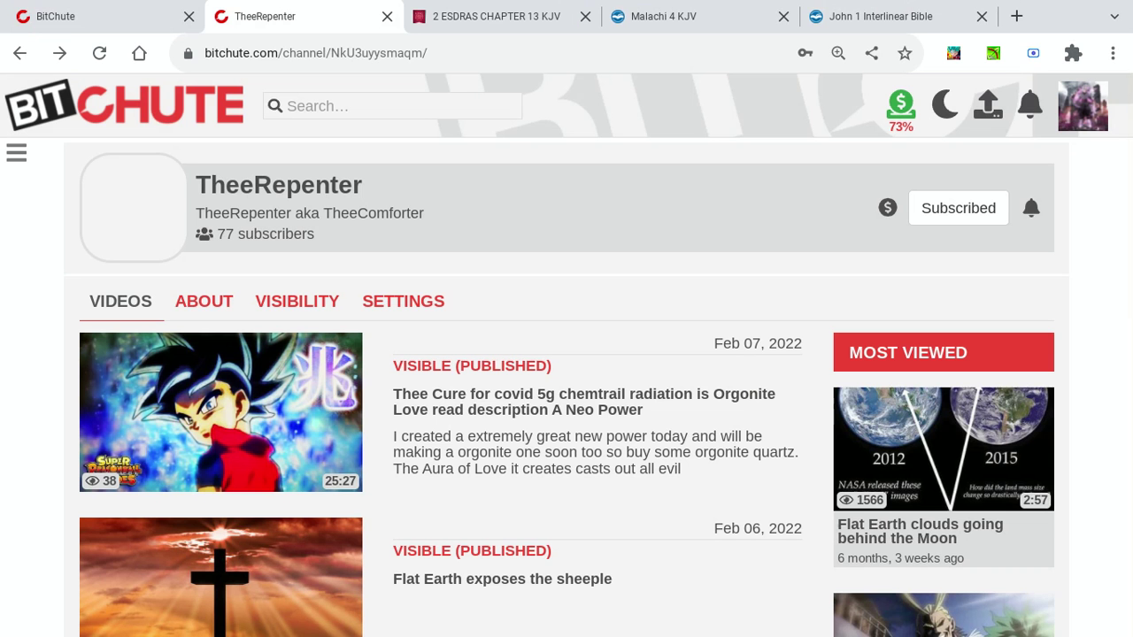
pyautogui.scroll(-3, 567, 398)
pyautogui.scroll(-2, 566, 398)
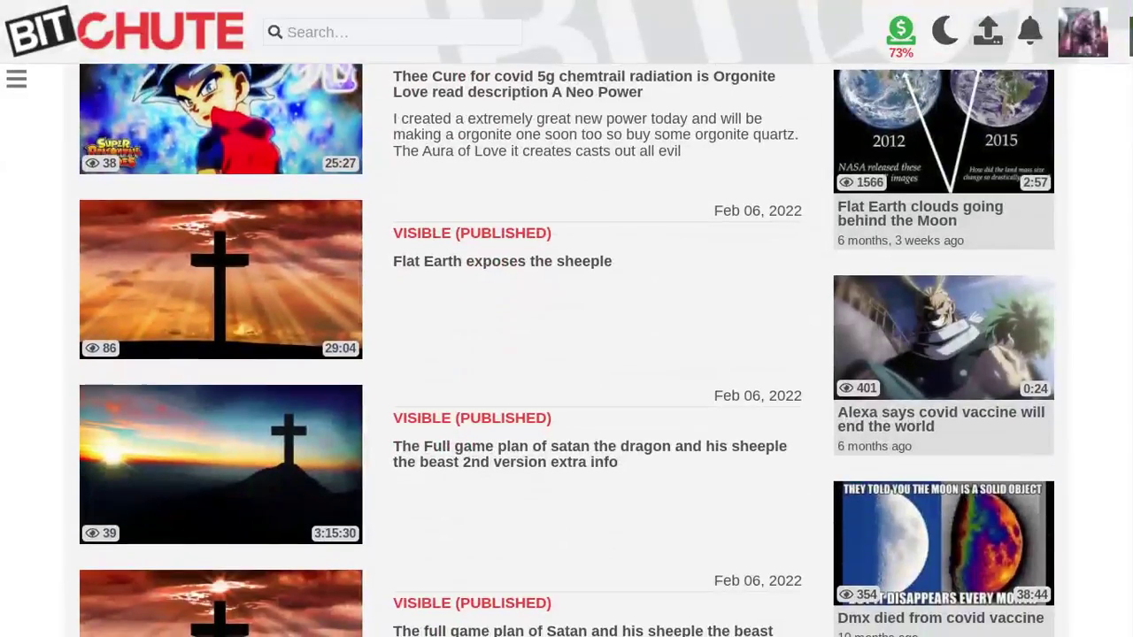
pyautogui.scroll(3, 566, 354)
pyautogui.hotkey('ctrl', 'shift', 'Tab')
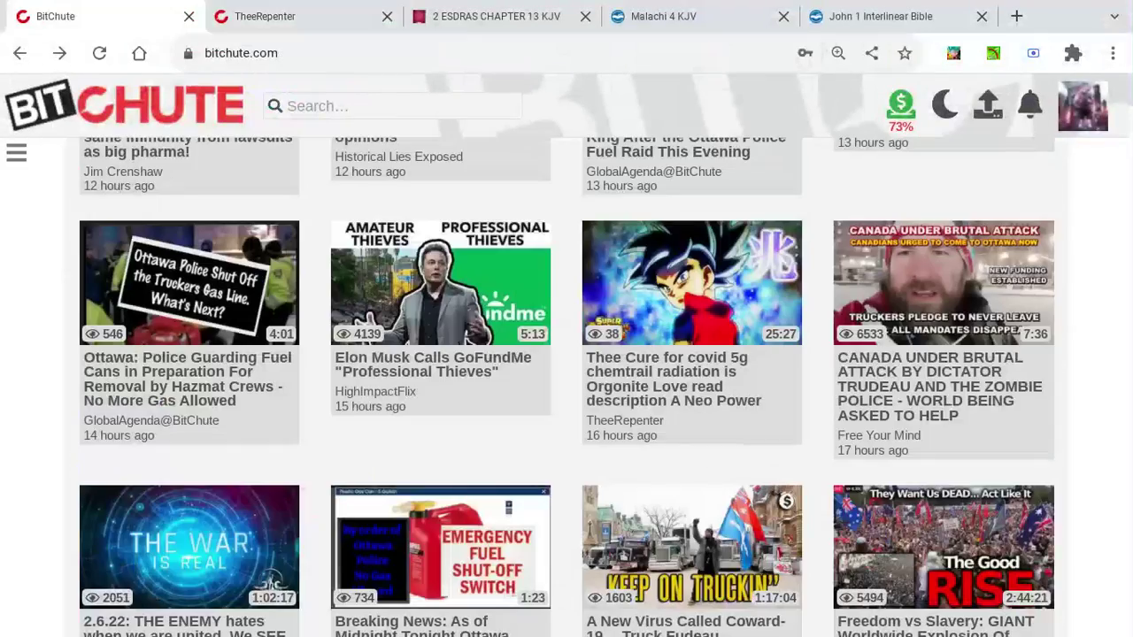
pyautogui.scroll(2, 567, 354)
pyautogui.scroll(2, 566, 354)
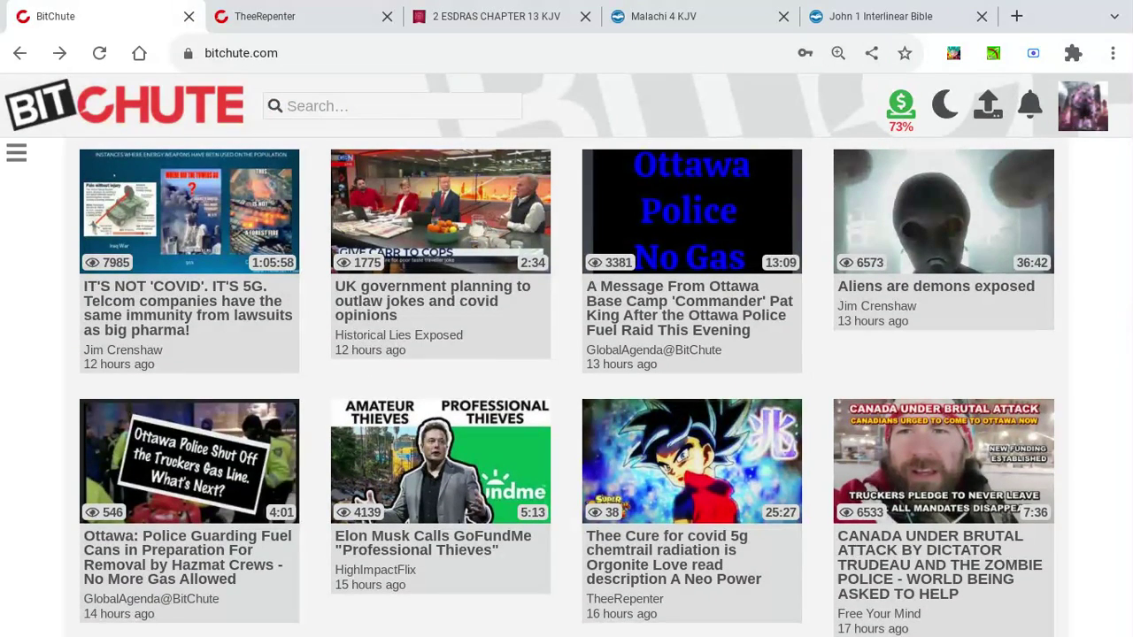
pyautogui.scroll(-3, 566, 354)
pyautogui.scroll(-2, 566, 354)
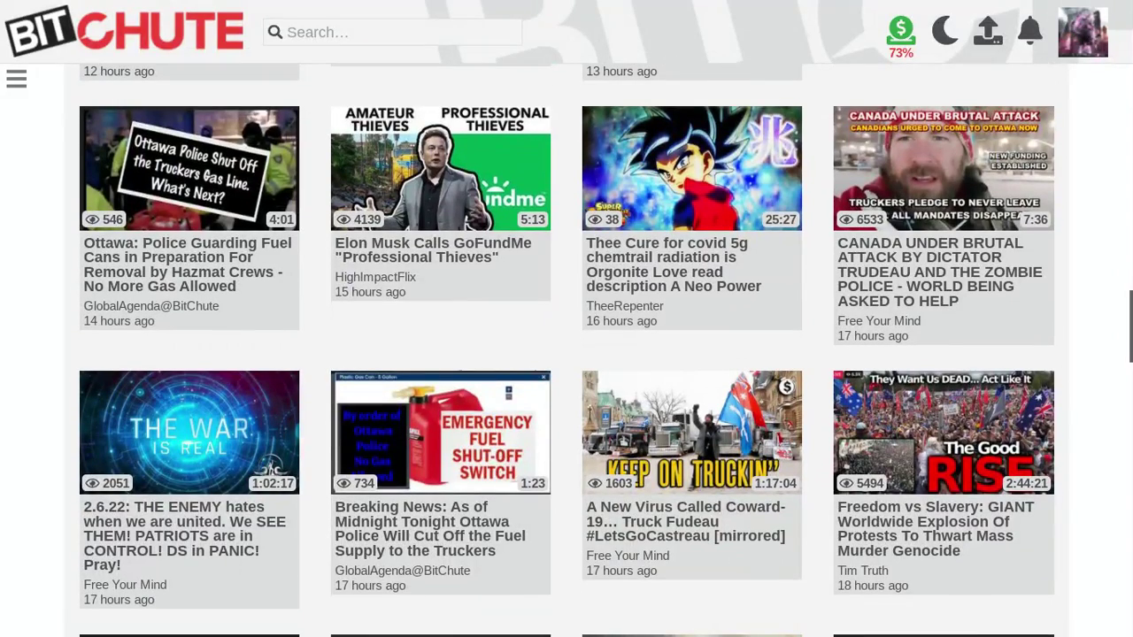
pyautogui.scroll(1, 566, 354)
pyautogui.click(624, 408)
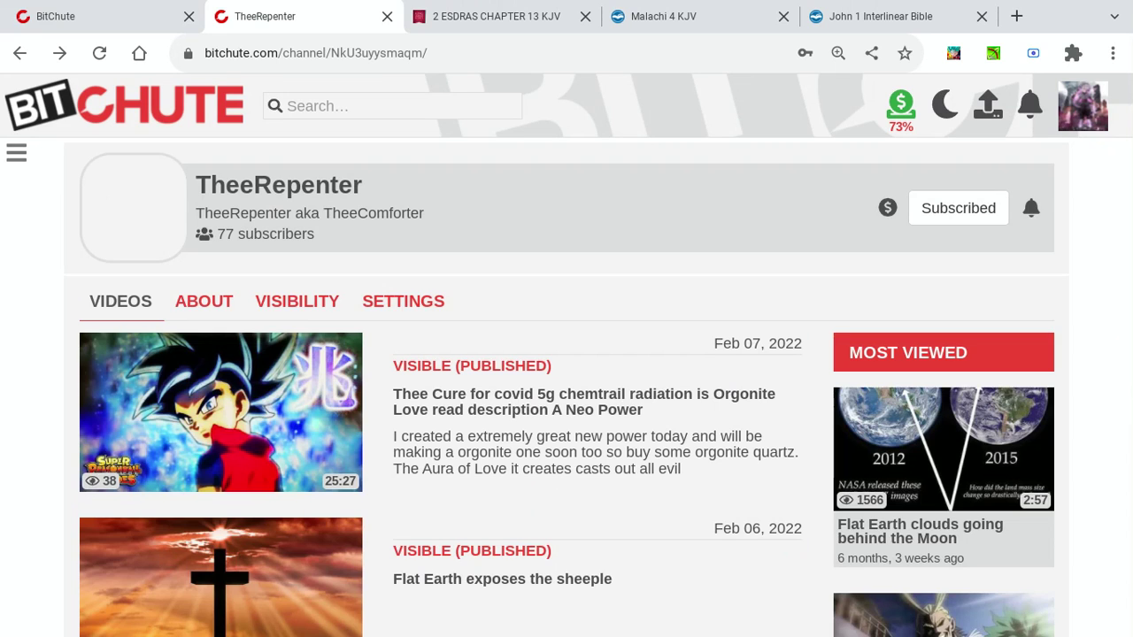
# Read 2 Esdras 13 full screen through verse 46, then show Malachi 4 full screen.
pyautogui.hotkey('ctrl', 'Tab')
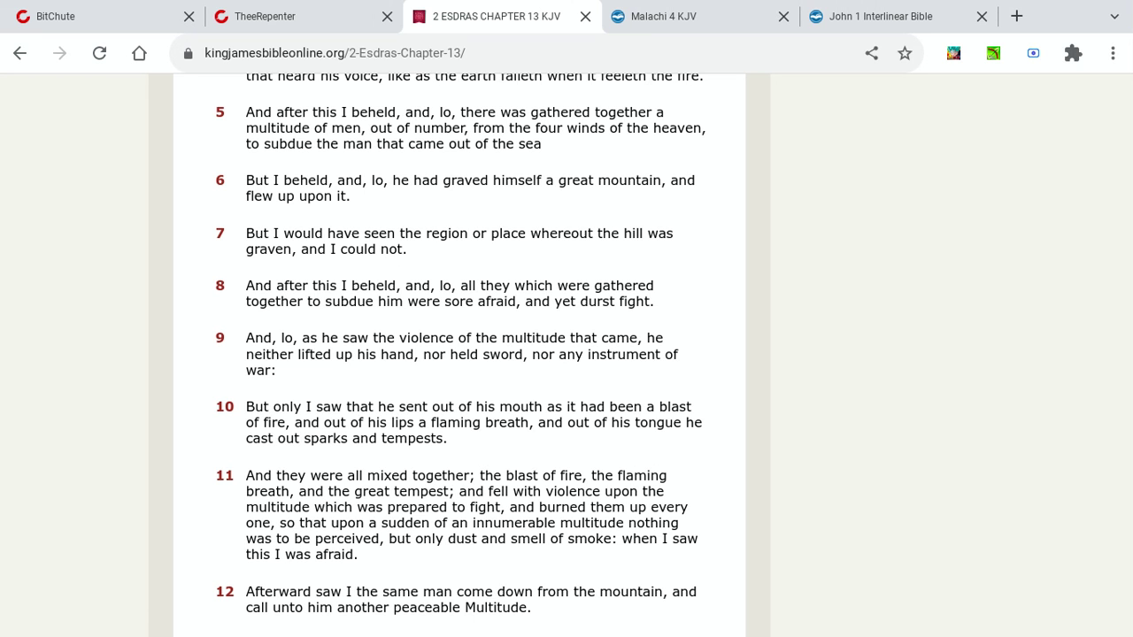
pyautogui.press('F11')
pyautogui.scroll(-3, 460, 354)
pyautogui.scroll(-3, 460, 354)
pyautogui.scroll(-3, 460, 354)
pyautogui.scroll(-3, 460, 354)
pyautogui.scroll(-4, 460, 354)
pyautogui.scroll(-2, 460, 354)
pyautogui.scroll(-2, 461, 354)
pyautogui.scroll(-2, 461, 354)
pyautogui.scroll(-2, 461, 354)
pyautogui.scroll(-2, 460, 354)
pyautogui.scroll(-2, 460, 354)
pyautogui.scroll(-2, 460, 354)
pyautogui.scroll(-2, 460, 354)
pyautogui.scroll(-1, 460, 354)
pyautogui.scroll(-1, 460, 354)
pyautogui.scroll(-1, 460, 354)
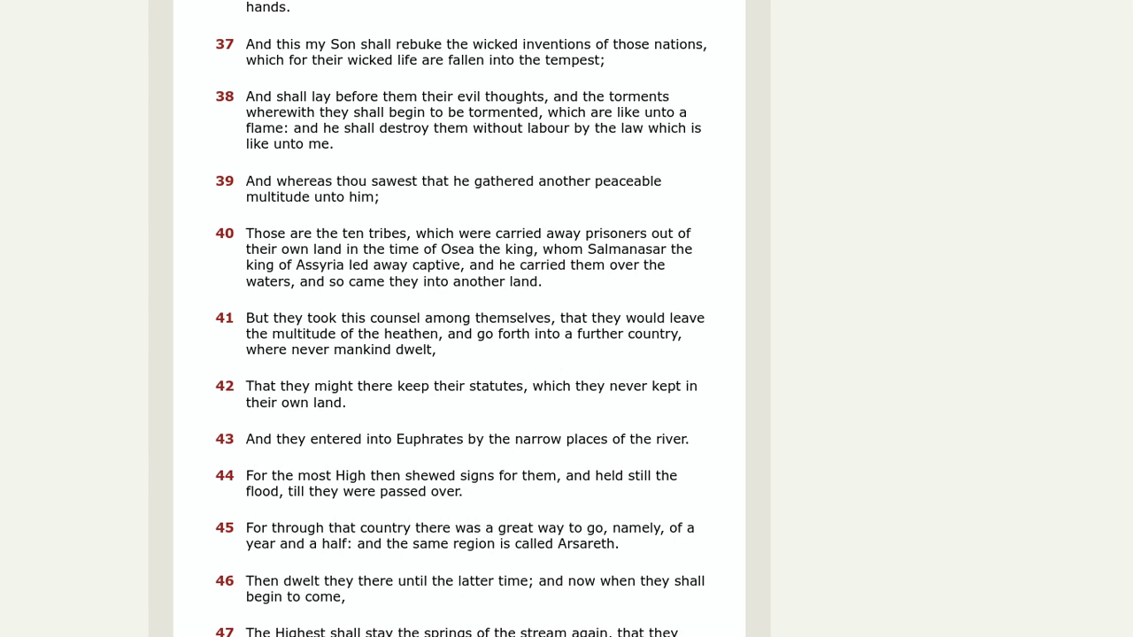
pyautogui.press('F11')
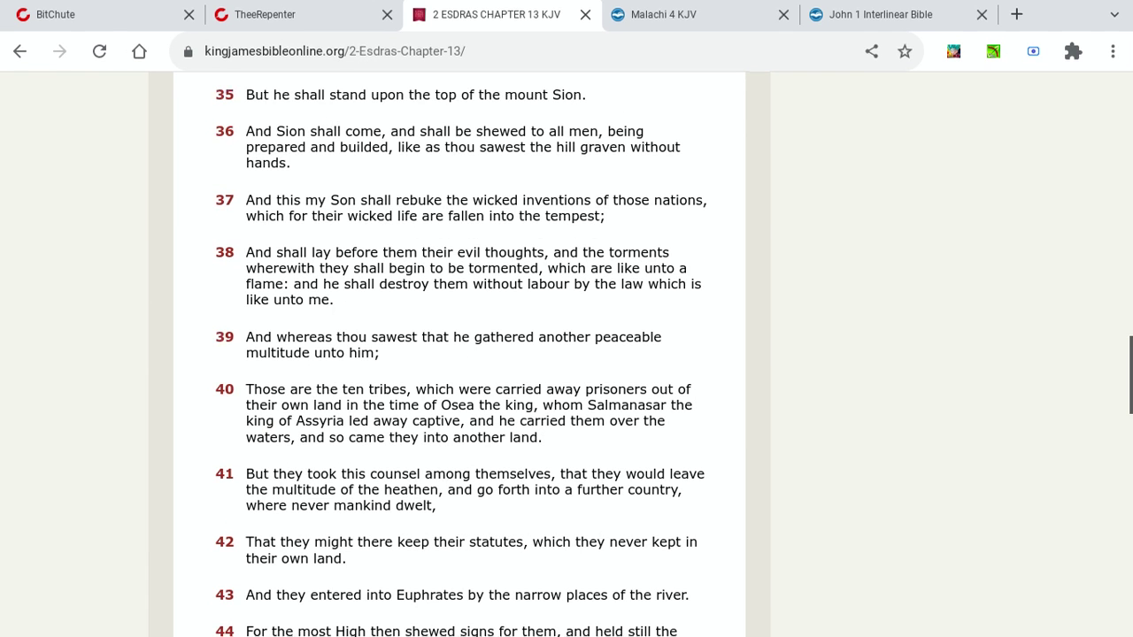
pyautogui.hotkey('ctrl', 'Tab')
pyautogui.press('F11')
pyautogui.scroll(-3, 566, 398)
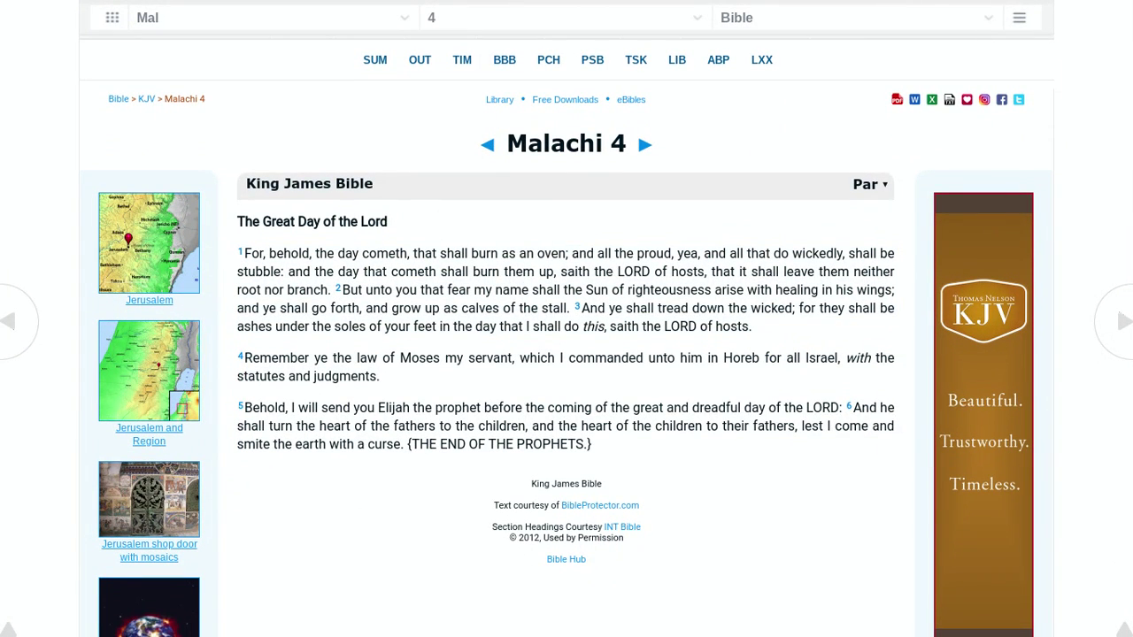
# Select and deselect 'Remember' in Malachi 4:4, then go to the John 1 interlinear tab.
pyautogui.doubleClick(276, 358)
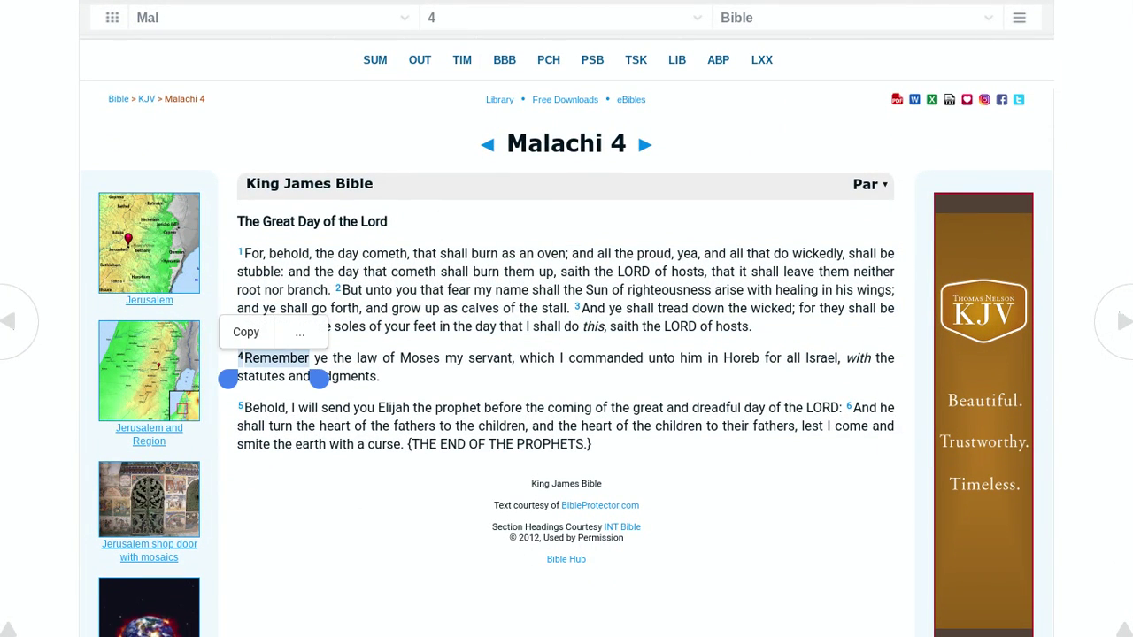
pyautogui.click(567, 381)
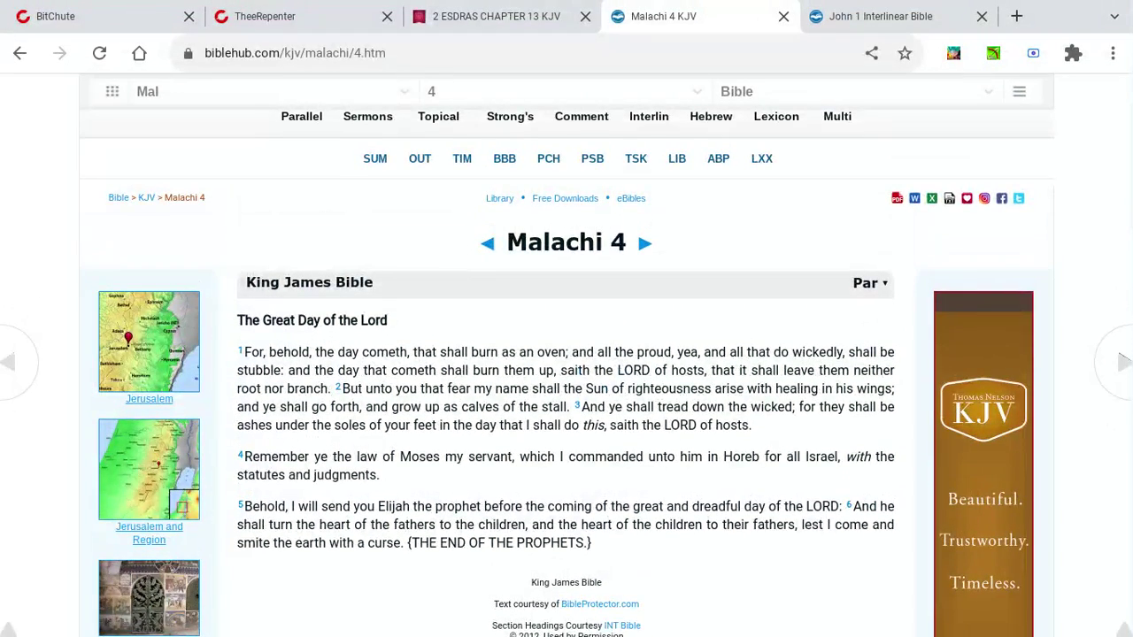
pyautogui.hotkey('ctrl', 'shift', 'Tab')
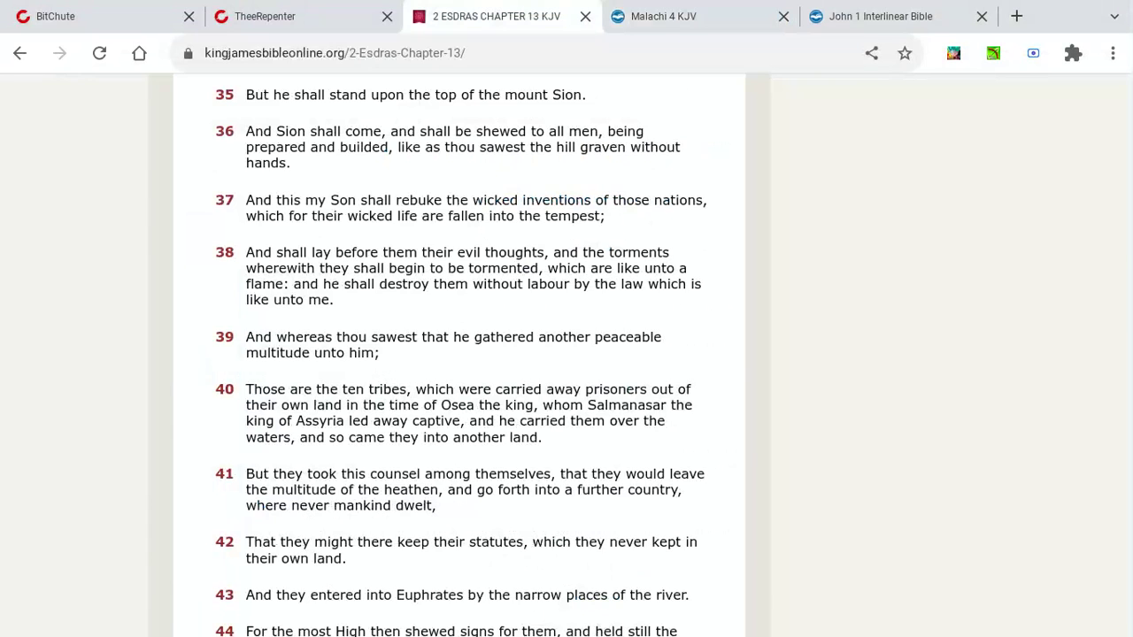
pyautogui.hotkey('ctrl', '5')
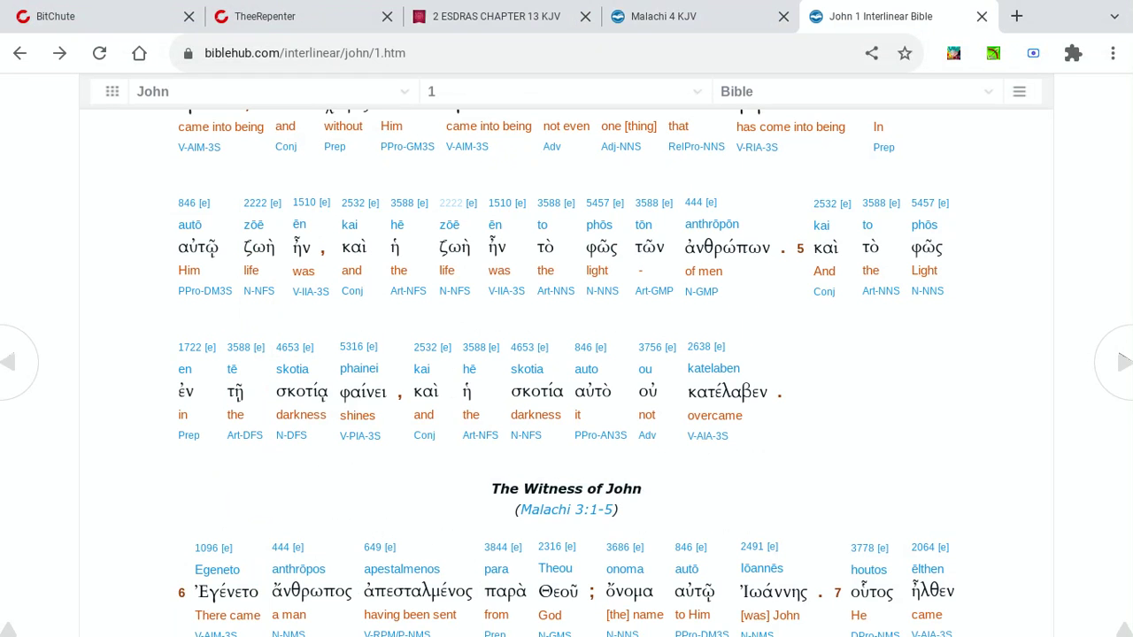
pyautogui.scroll(-5, 566, 354)
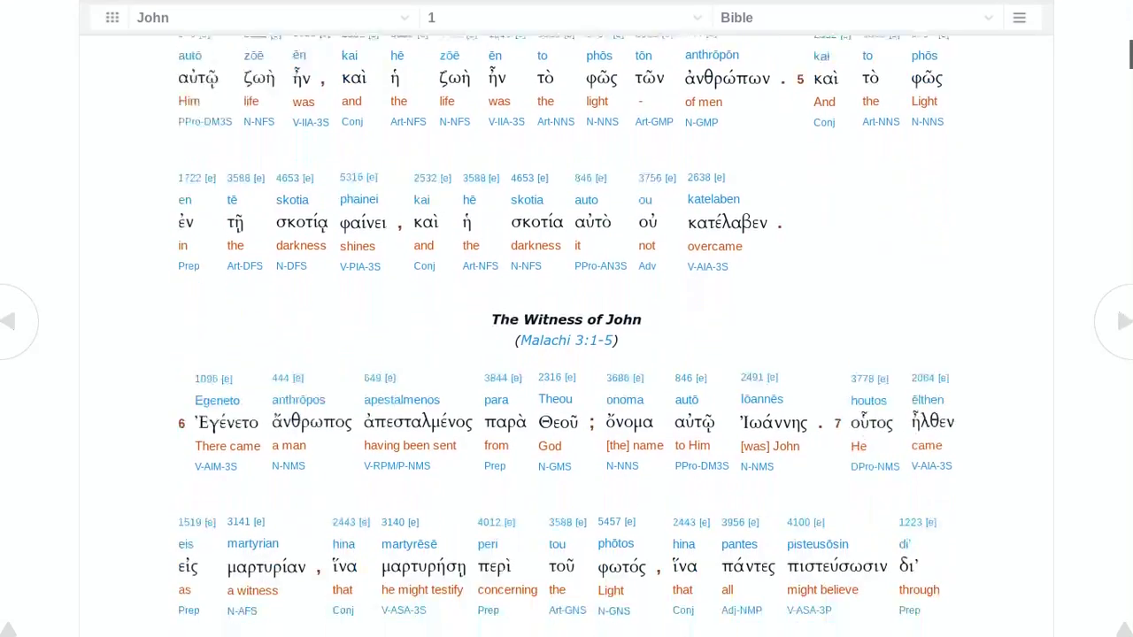
pyautogui.scroll(-2, 566, 354)
pyautogui.scroll(-2, 566, 354)
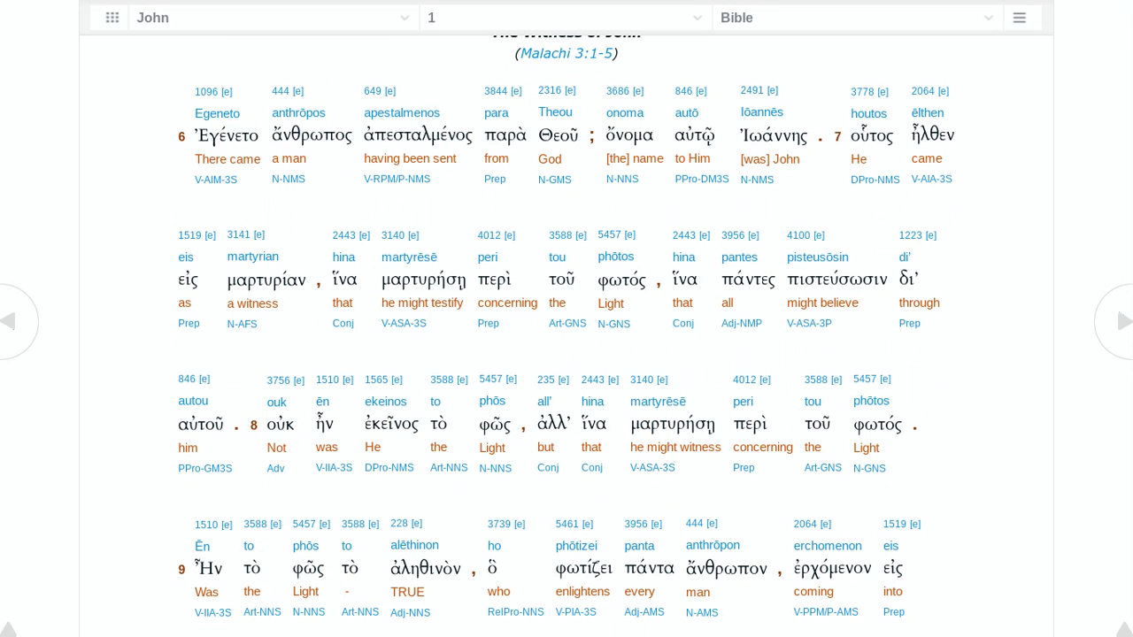
pyautogui.scroll(-3, 566, 318)
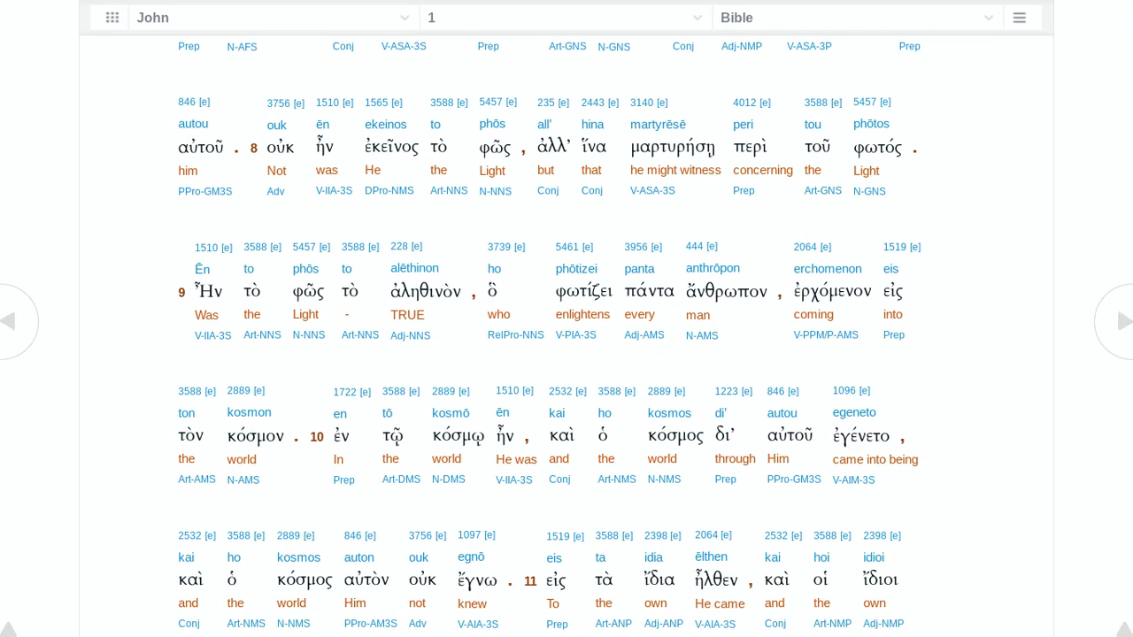
pyautogui.scroll(-4, 566, 319)
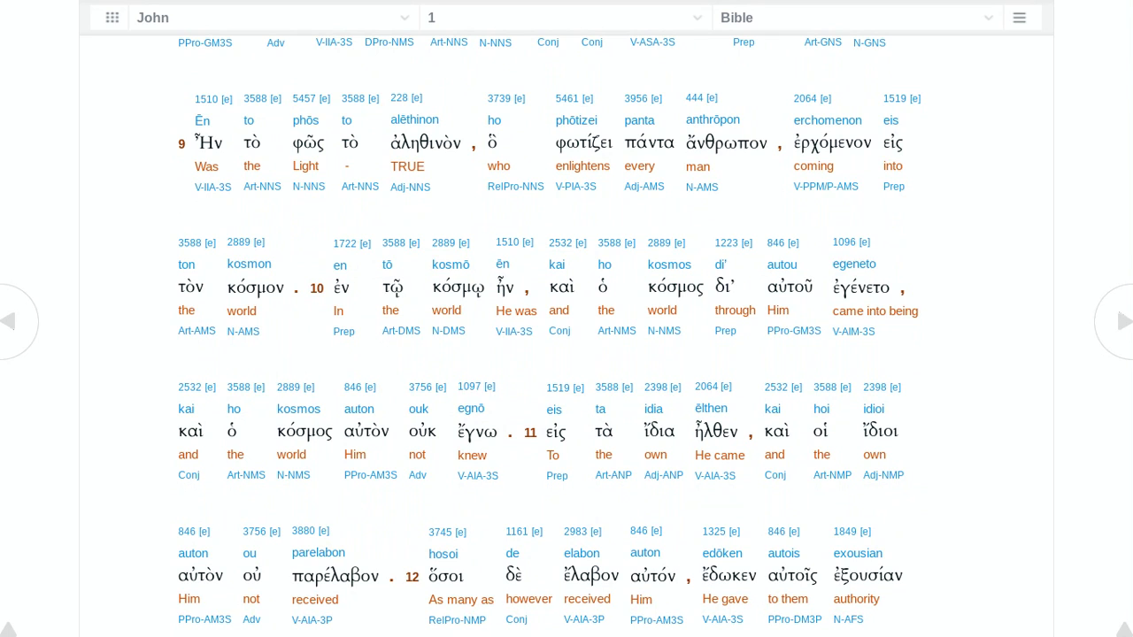
pyautogui.scroll(-4, 567, 319)
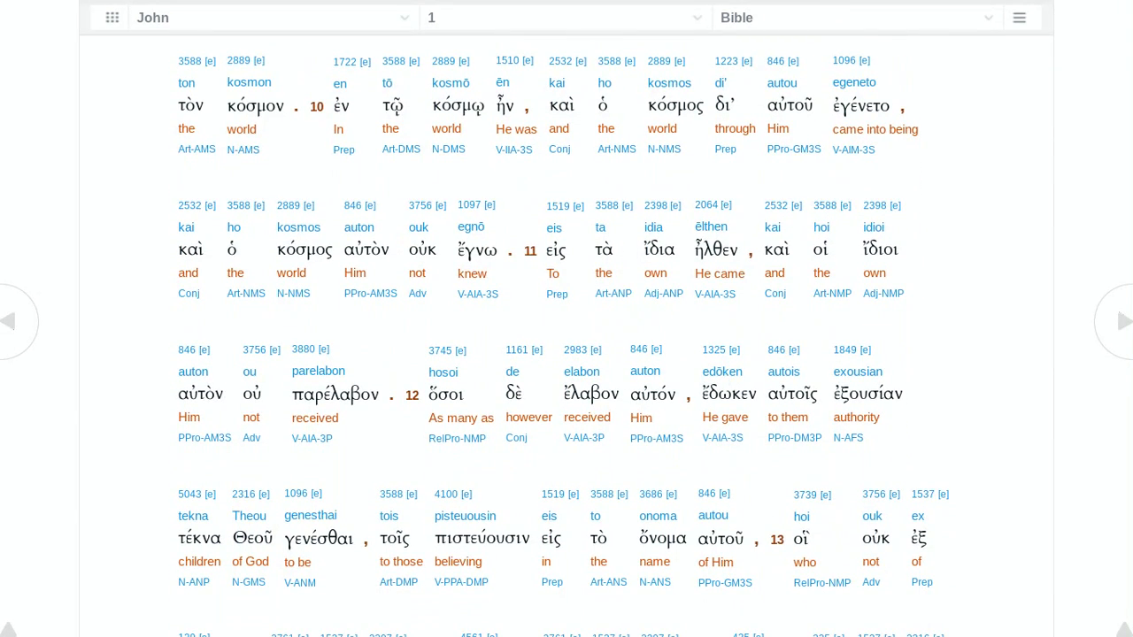
pyautogui.scroll(-2, 567, 319)
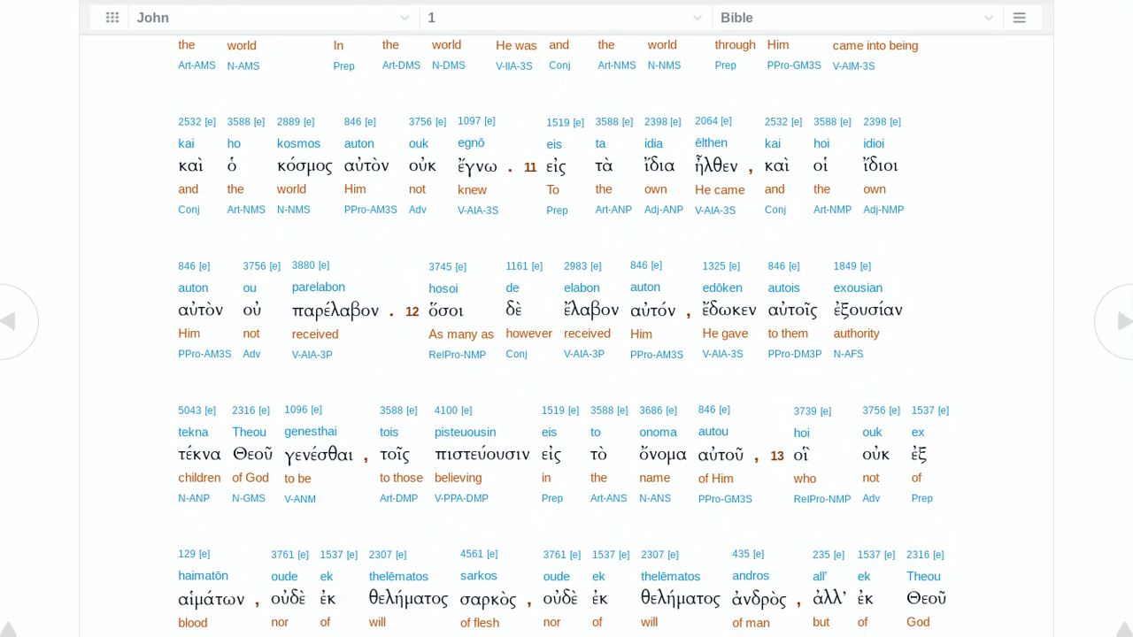
pyautogui.scroll(-2, 567, 319)
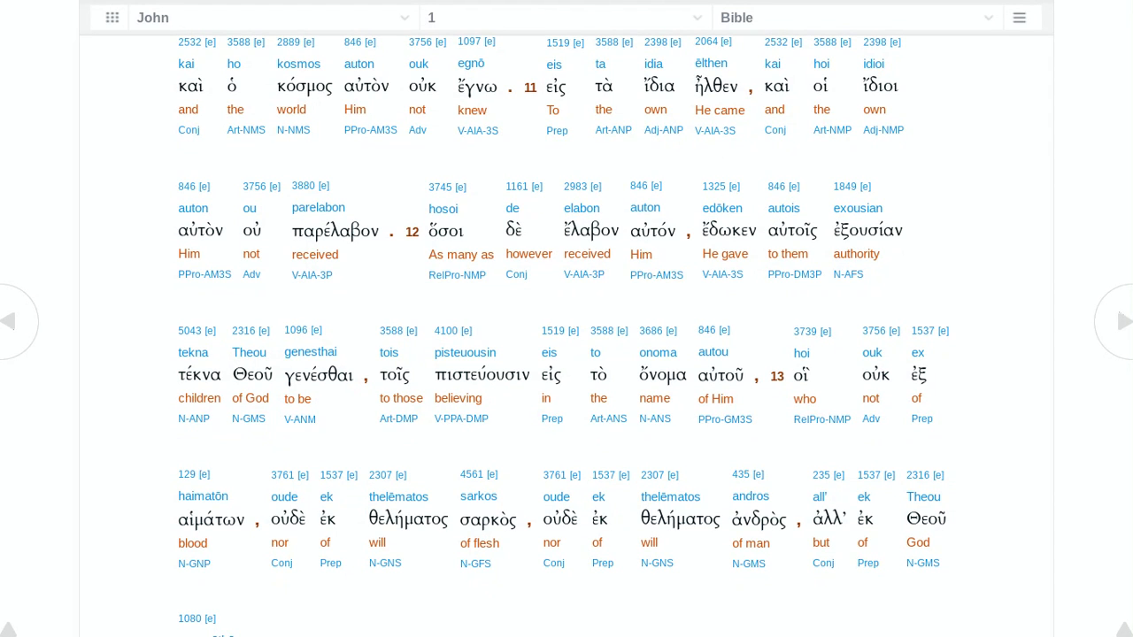
pyautogui.scroll(-3, 567, 319)
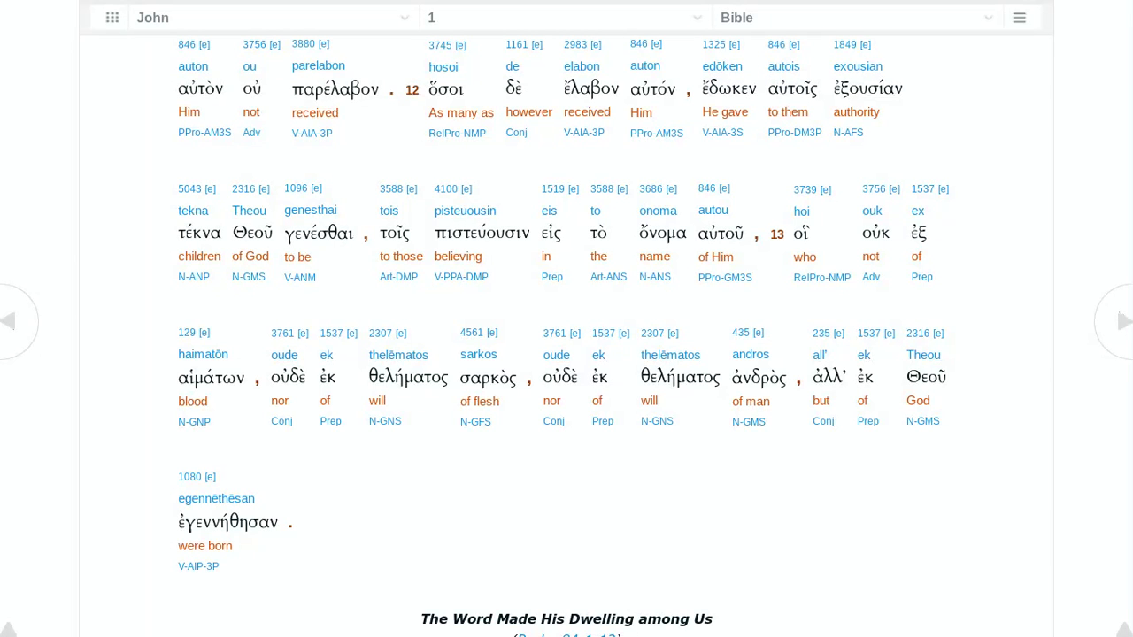
pyautogui.press('F11')
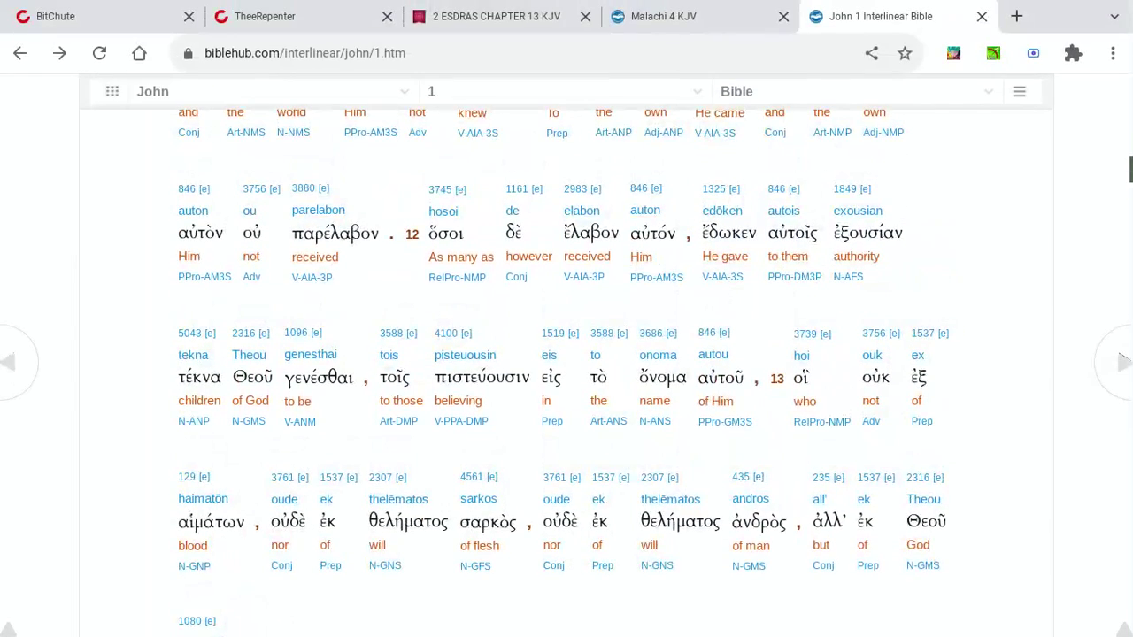
pyautogui.hotkey('ctrl', 'shift', 'Tab')
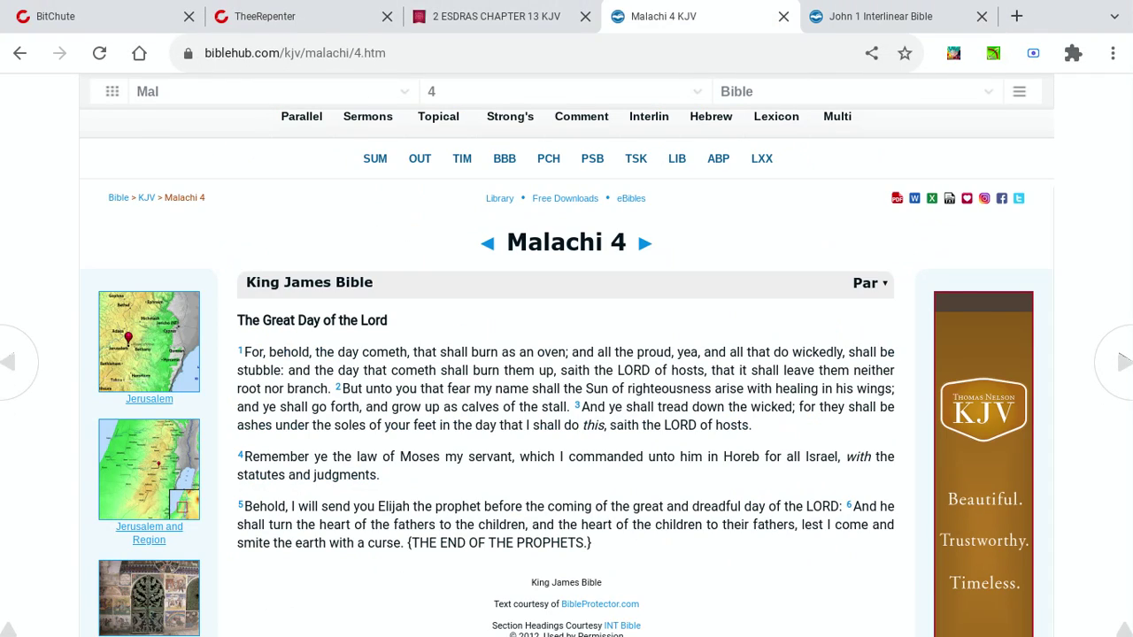
pyautogui.hotkey('ctrl', '1')
pyautogui.hotkey('ctrl', '4')
pyautogui.hotkey('ctrl', '5')
pyautogui.scroll(10, 567, 354)
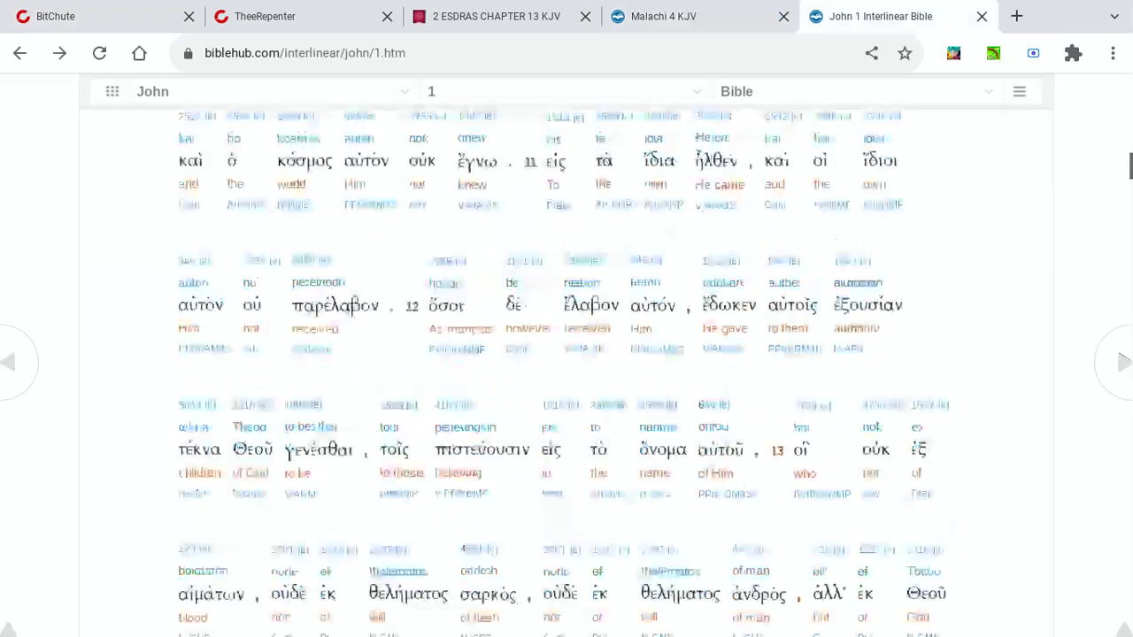
pyautogui.scroll(5, 567, 354)
pyautogui.scroll(3, 566, 354)
pyautogui.scroll(1, 567, 354)
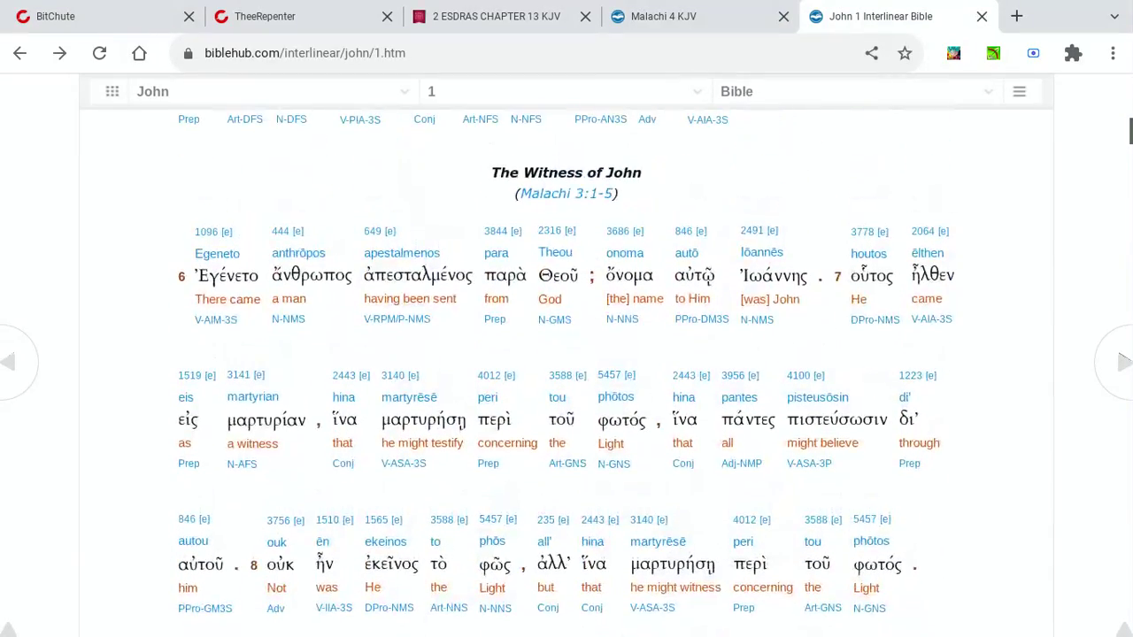
pyautogui.scroll(5, 566, 354)
pyautogui.scroll(5, 566, 354)
pyautogui.scroll(5, 566, 354)
pyautogui.scroll(-2, 566, 354)
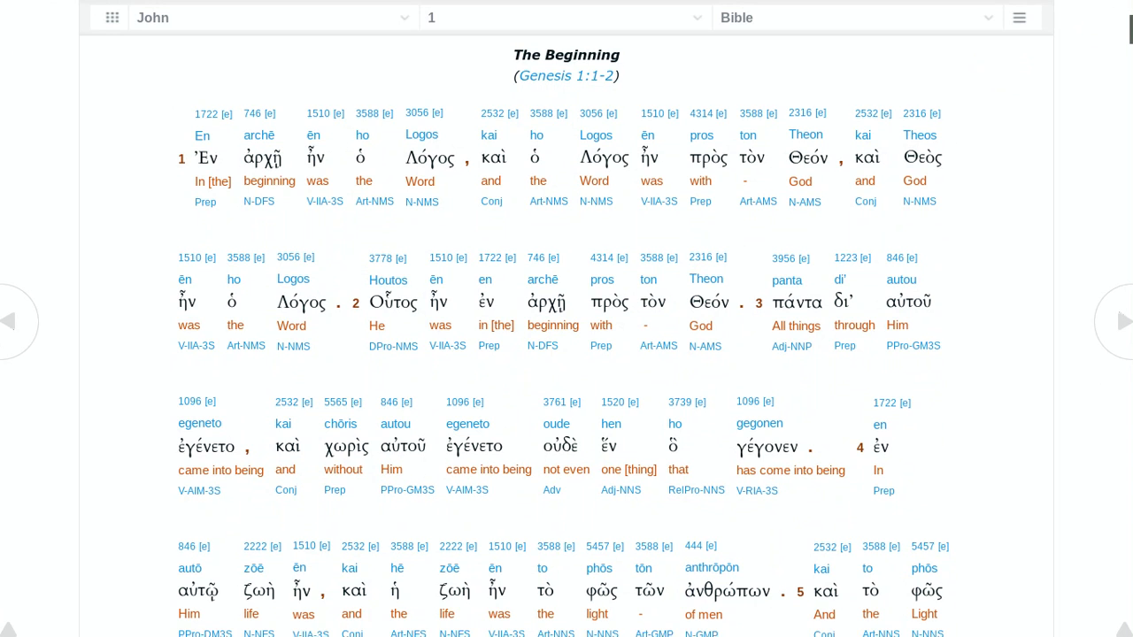
pyautogui.scroll(-2, 567, 354)
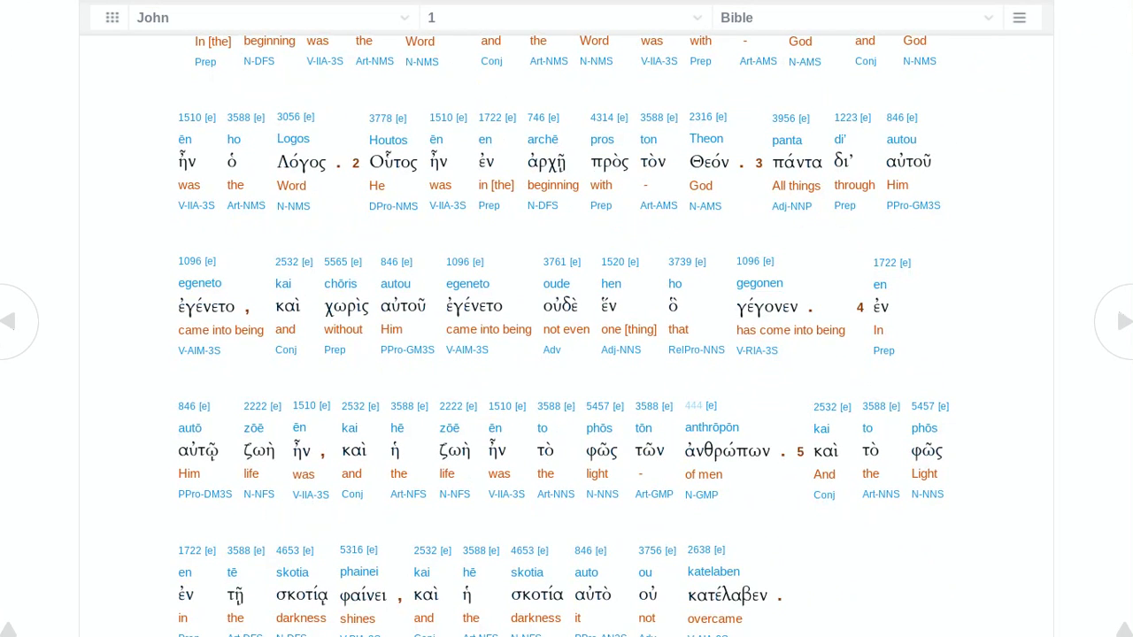
# Open Strong's Greek 444 anthrópos from 'of men' in verse 4, then bring up the app shelf.
pyautogui.click(693, 406)
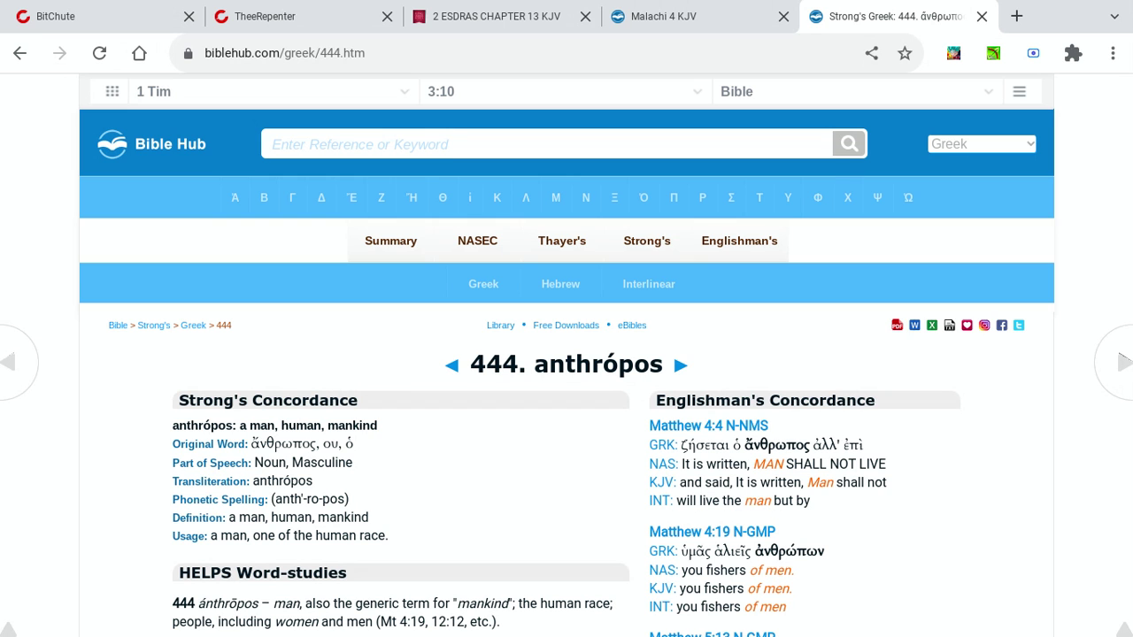
pyautogui.press('super')
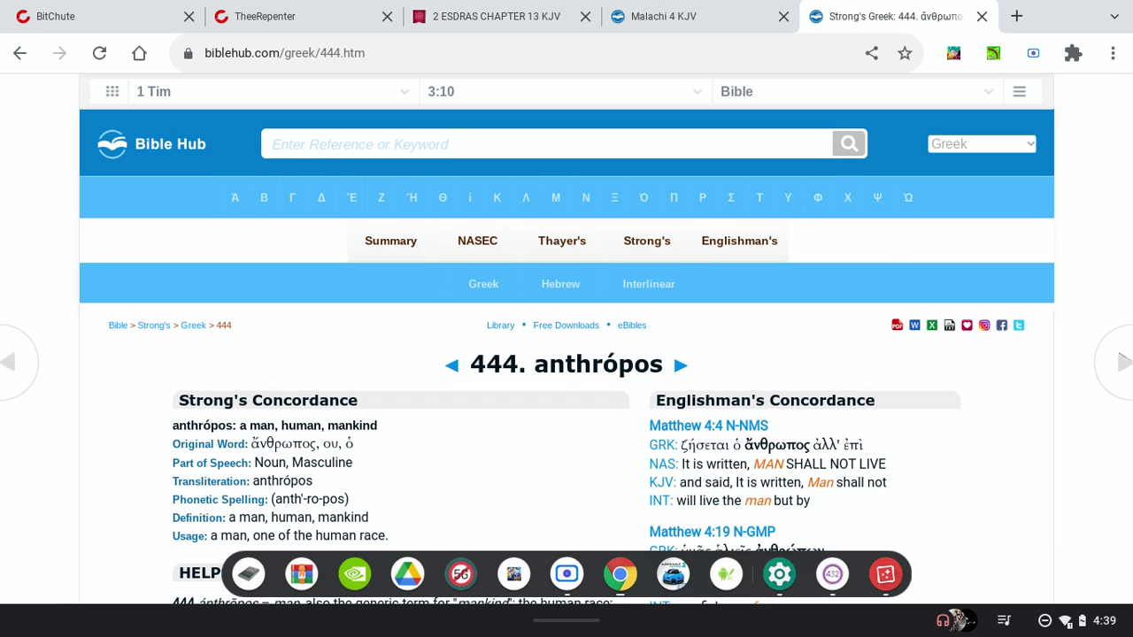